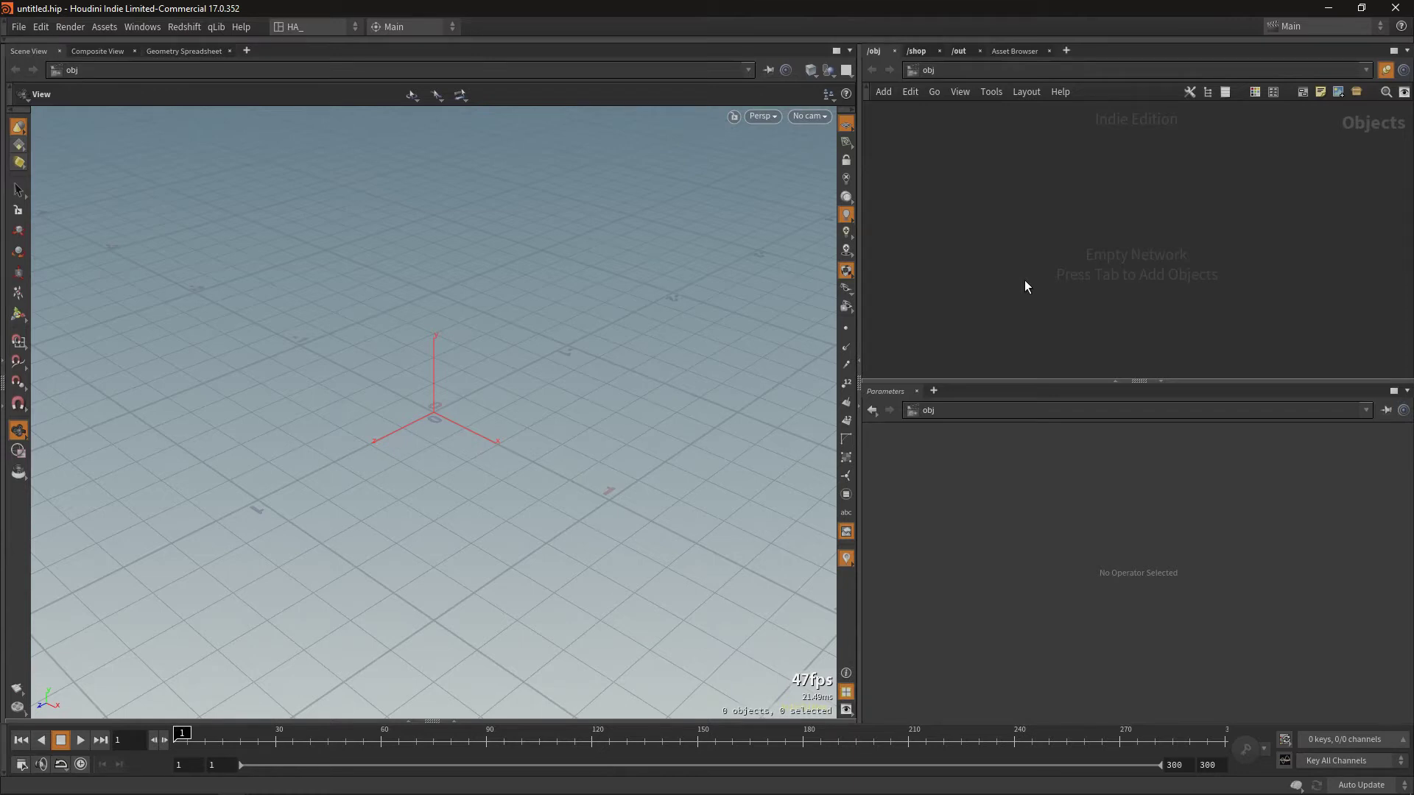
Step: Add a grid object in /obj and dive inside to its geometry
{"action": "key", "text": "Tab"}
{"action": "type", "text": "grid"}
{"action": "key", "text": "Return"}
{"action": "left_click", "coordinate": [1072, 259]}
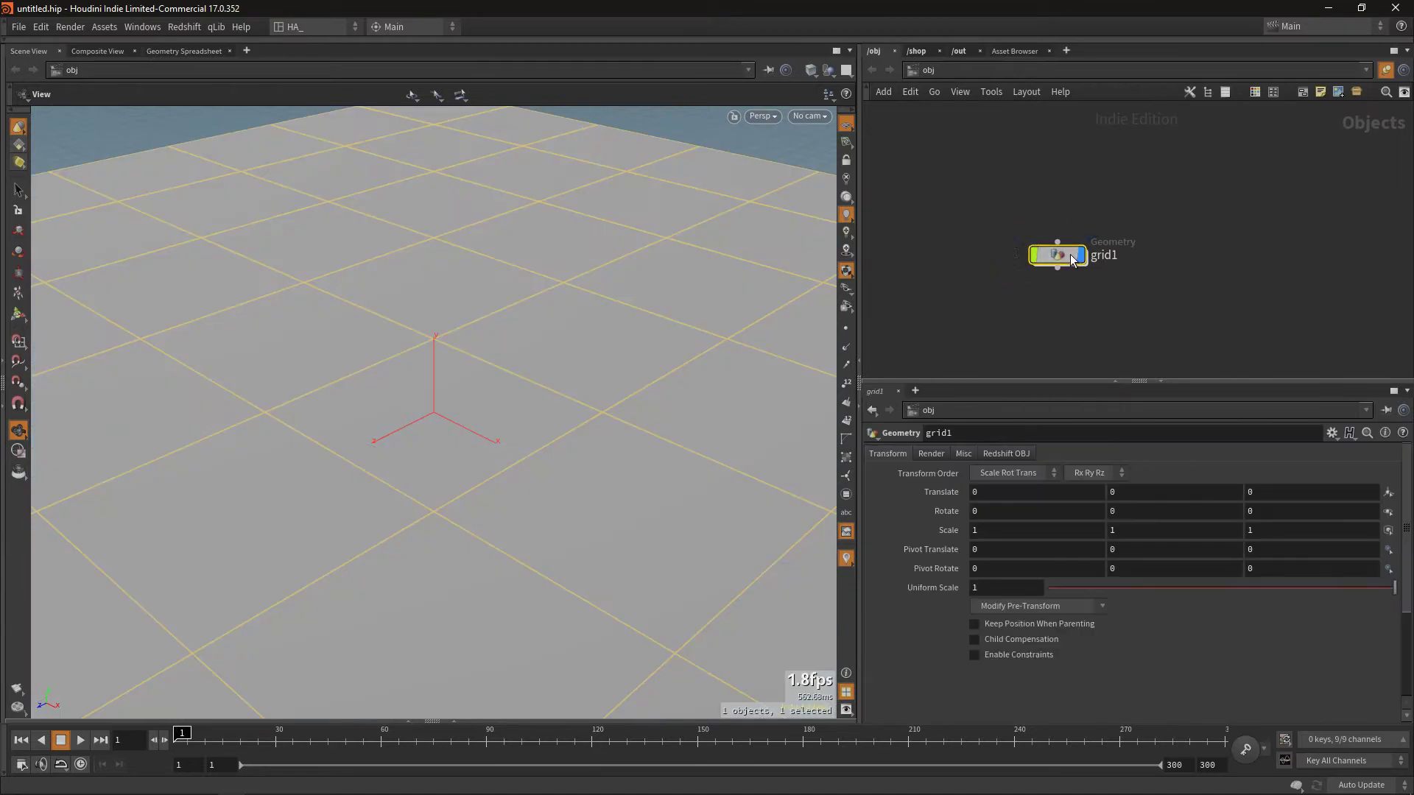
{"action": "double_click", "coordinate": [1071, 259]}
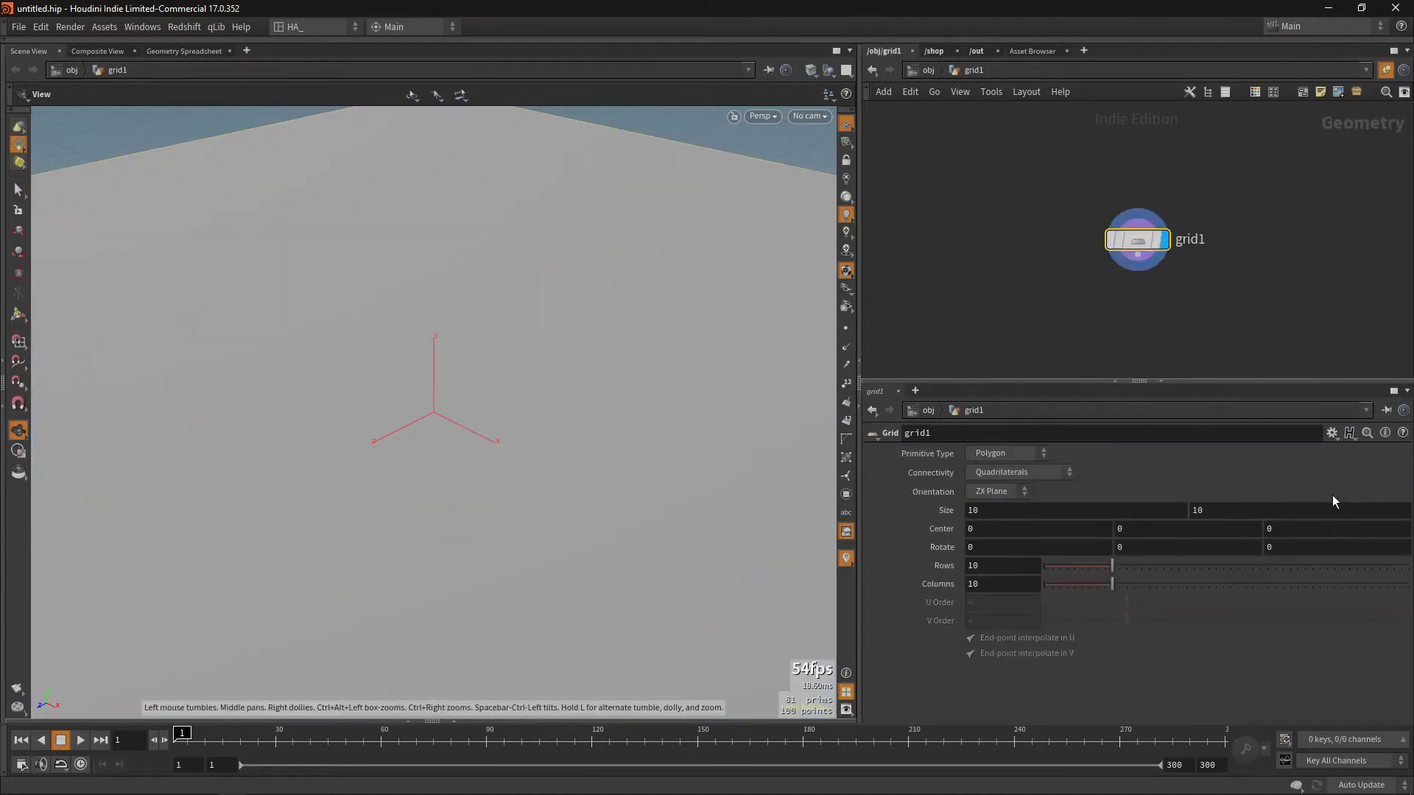
{"action": "mouse_move", "coordinate": [421, 486]}
{"action": "left_mouse_down"}
{"action": "mouse_move", "coordinate": [453, 461]}
{"action": "mouse_move", "coordinate": [454, 435]}
{"action": "mouse_move", "coordinate": [427, 413]}
{"action": "mouse_move", "coordinate": [527, 442]}
{"action": "mouse_move", "coordinate": [524, 426]}
{"action": "mouse_move", "coordinate": [536, 448]}
{"action": "mouse_move", "coordinate": [479, 420]}
{"action": "mouse_move", "coordinate": [513, 426]}
{"action": "mouse_move", "coordinate": [449, 441]}
{"action": "mouse_move", "coordinate": [472, 450]}
{"action": "left_mouse_up"}
Step: Raise the grid to 100 rows and 100 columns, shown with wire edges
{"action": "key", "text": "w"}
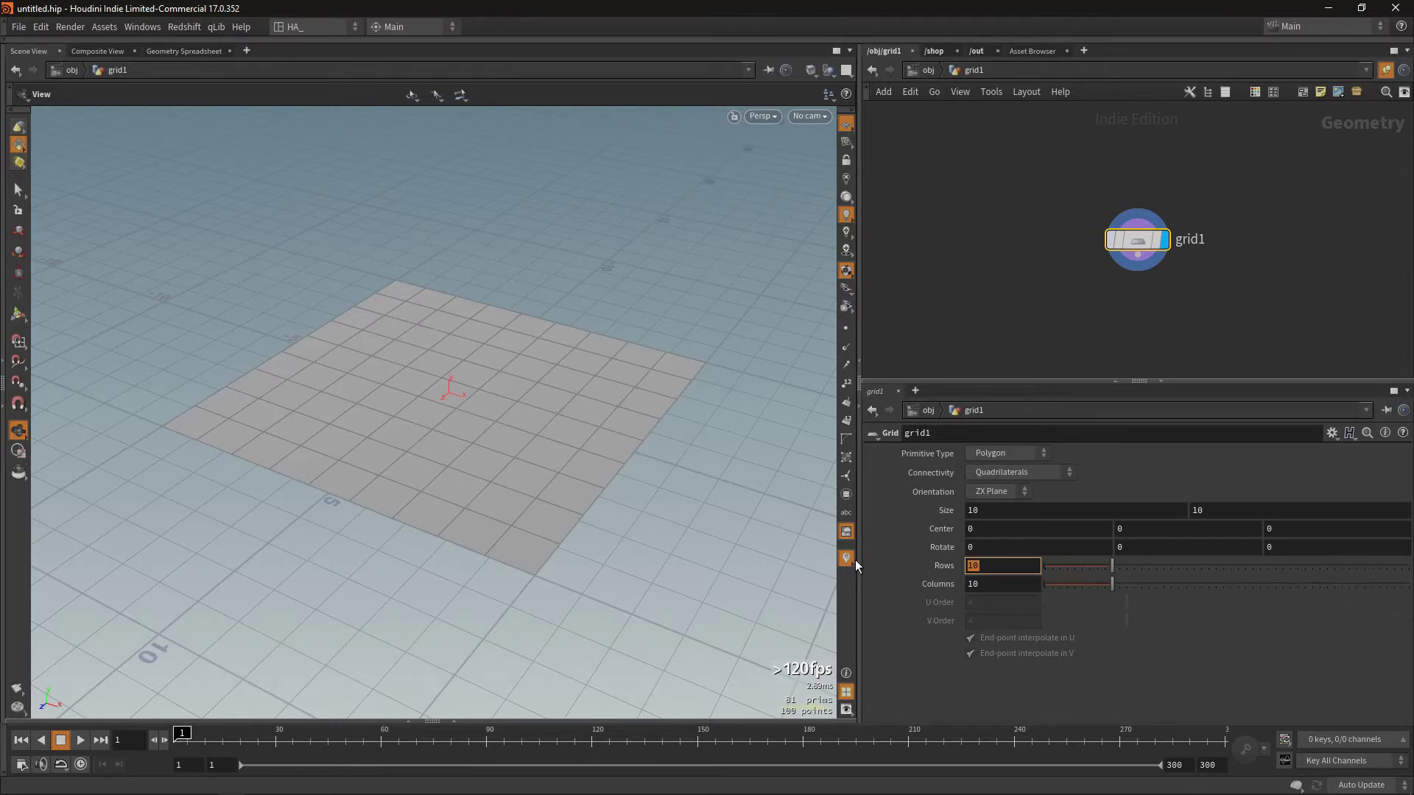
{"action": "type", "text": "1"}
{"action": "type", "text": "00"}
{"action": "key", "text": "Tab"}
{"action": "type", "text": "100"}
{"action": "key", "text": "Return"}
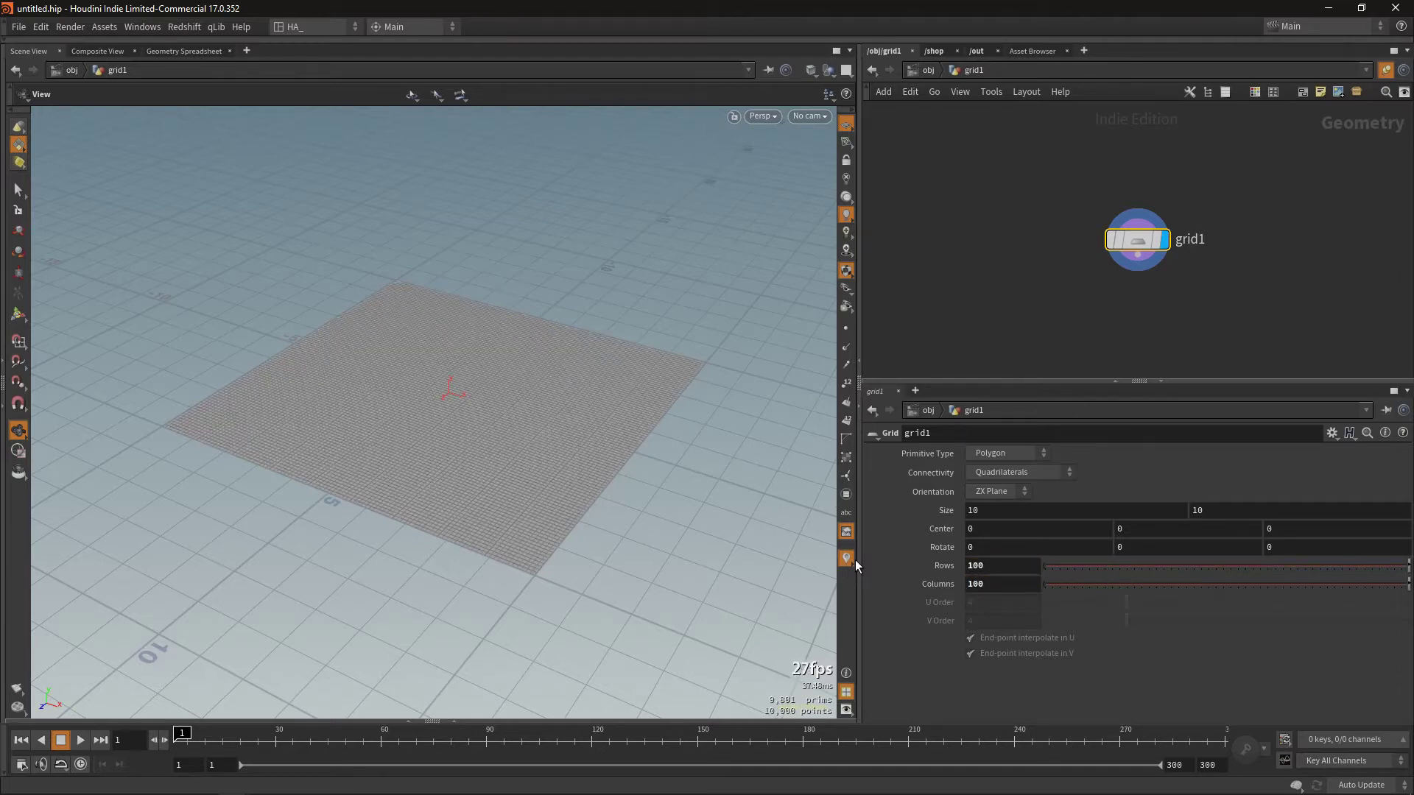
{"action": "mouse_move", "coordinate": [505, 467]}
{"action": "left_mouse_down"}
{"action": "mouse_move", "coordinate": [522, 436]}
{"action": "mouse_move", "coordinate": [435, 442]}
{"action": "left_mouse_up"}
{"action": "left_click_drag", "start_coordinate": [1137, 239], "coordinate": [1086, 184]}
{"action": "left_click", "coordinate": [1086, 199]}
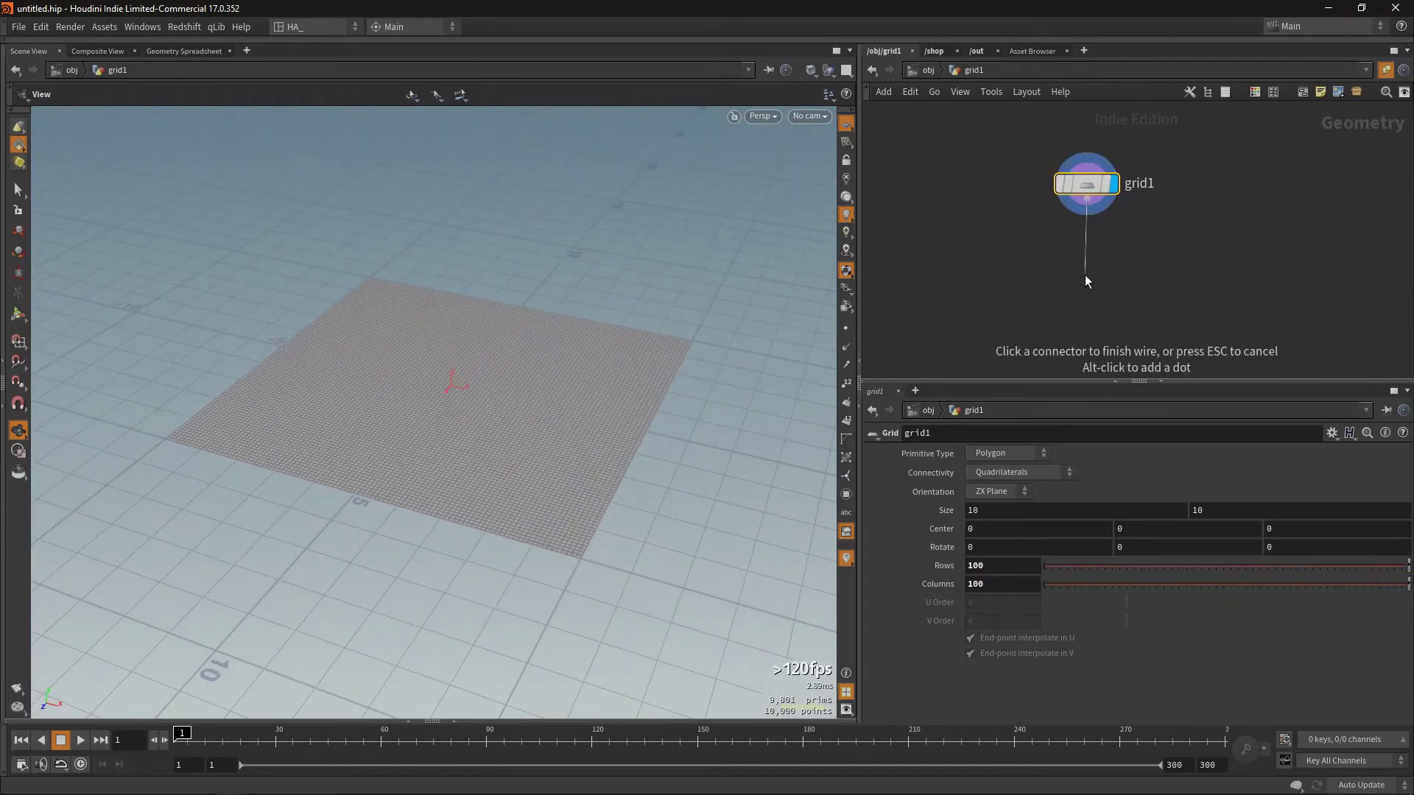
Step: Add a Mountain node below grid1 to displace the plane into terrain
{"action": "key", "text": "Tab"}
{"action": "type", "text": "mountain"}
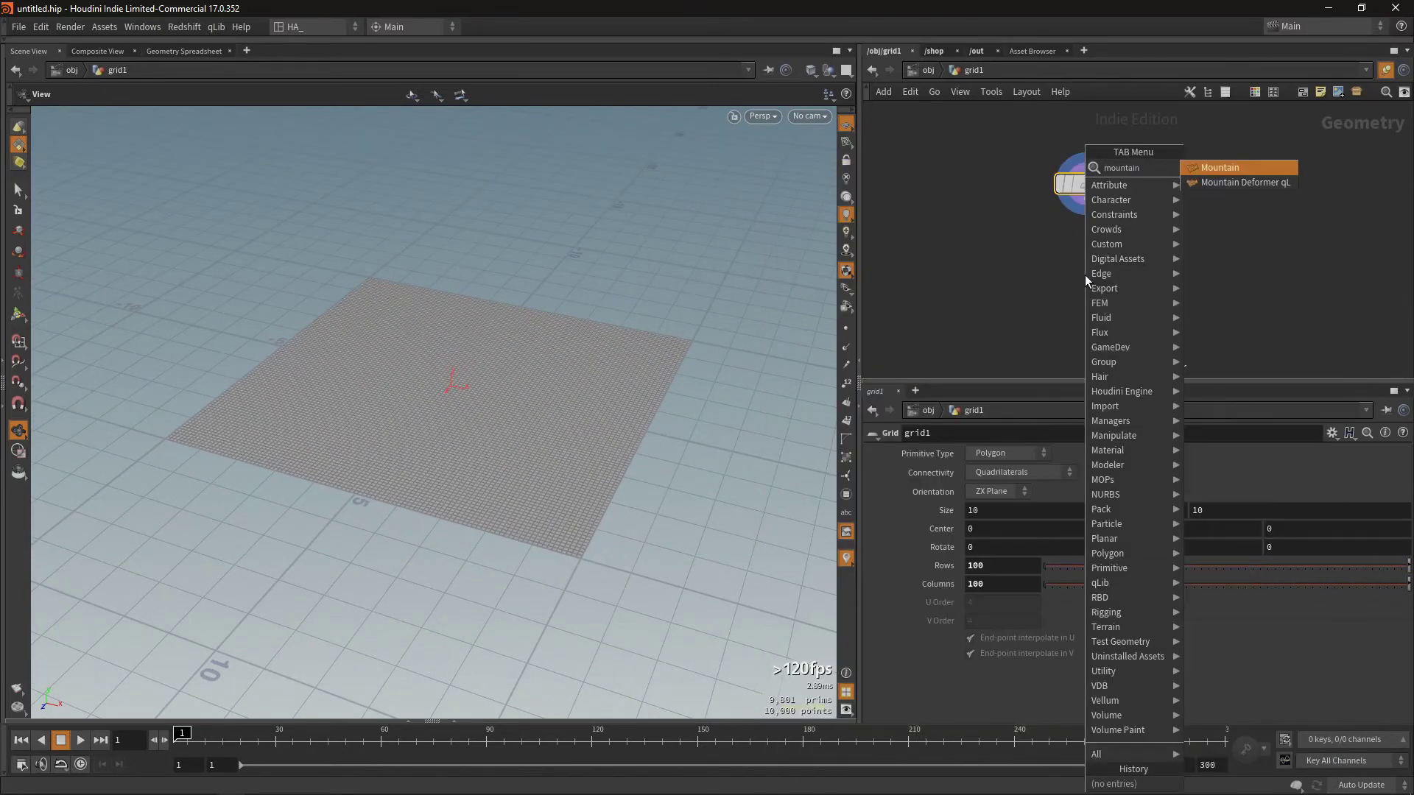
{"action": "key", "text": "Return"}
{"action": "mouse_move", "coordinate": [468, 439]}
{"action": "left_mouse_down"}
{"action": "mouse_move", "coordinate": [459, 449]}
{"action": "mouse_move", "coordinate": [457, 410]}
{"action": "left_mouse_up"}
{"action": "mouse_move", "coordinate": [457, 410]}
{"action": "right_mouse_down"}
{"action": "mouse_move", "coordinate": [738, 378]}
{"action": "mouse_move", "coordinate": [483, 436]}
{"action": "mouse_move", "coordinate": [508, 393]}
{"action": "mouse_move", "coordinate": [556, 385]}
{"action": "mouse_move", "coordinate": [467, 379]}
{"action": "right_mouse_up"}
{"action": "right_click", "coordinate": [467, 379]}
{"action": "key", "text": "Escape"}
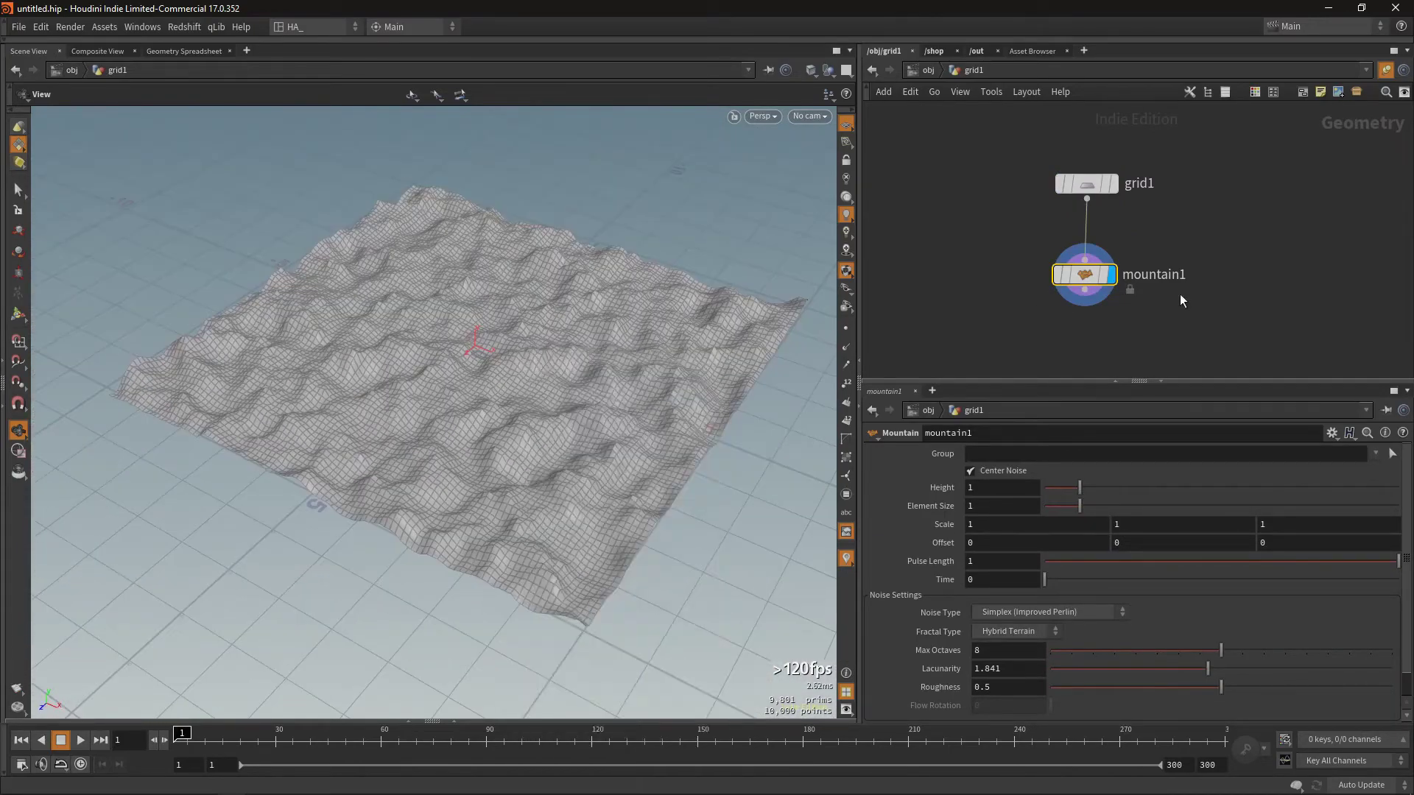
Step: Allow editing of mountain1's contents and dive into its attribvop1
{"action": "right_click", "coordinate": [1074, 275]}
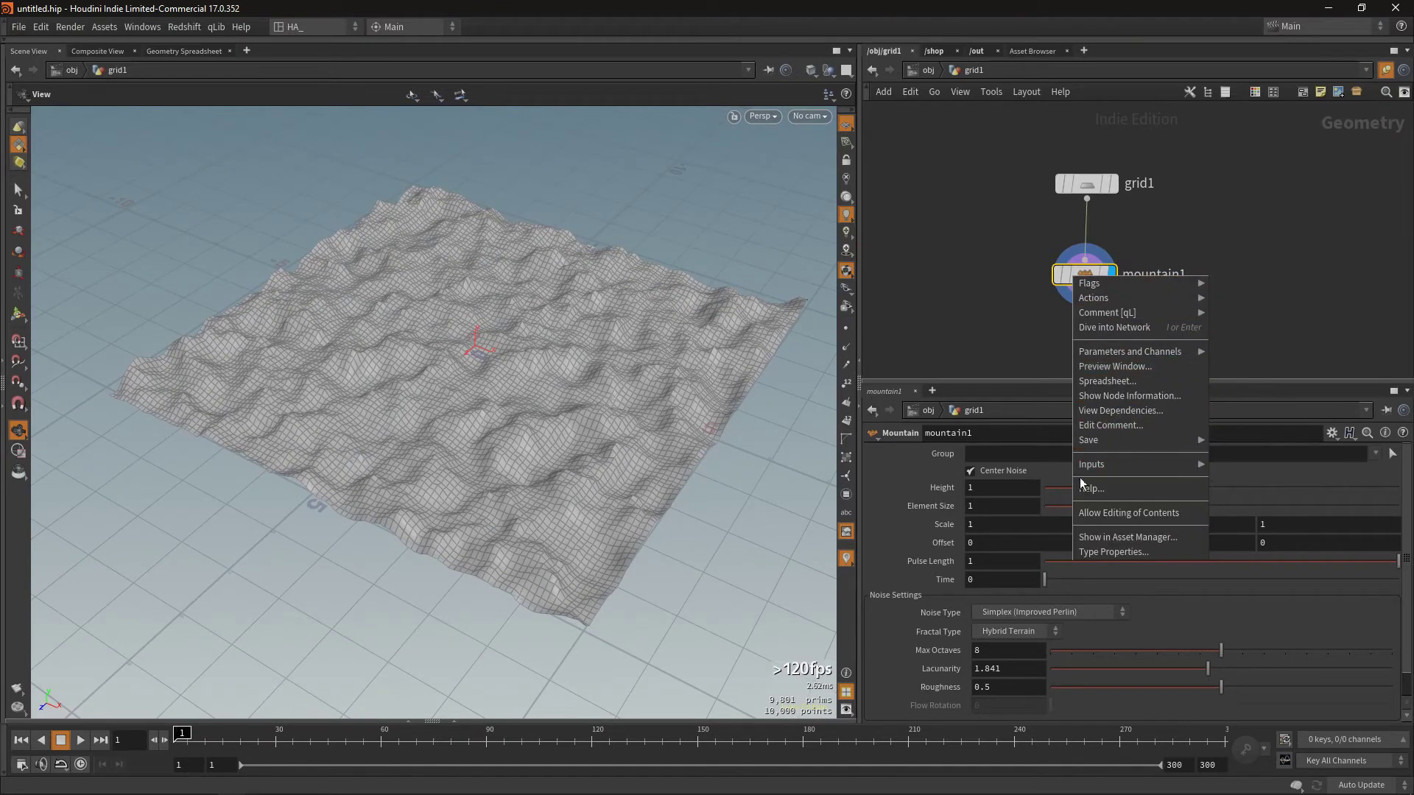
{"action": "left_click", "coordinate": [1143, 516]}
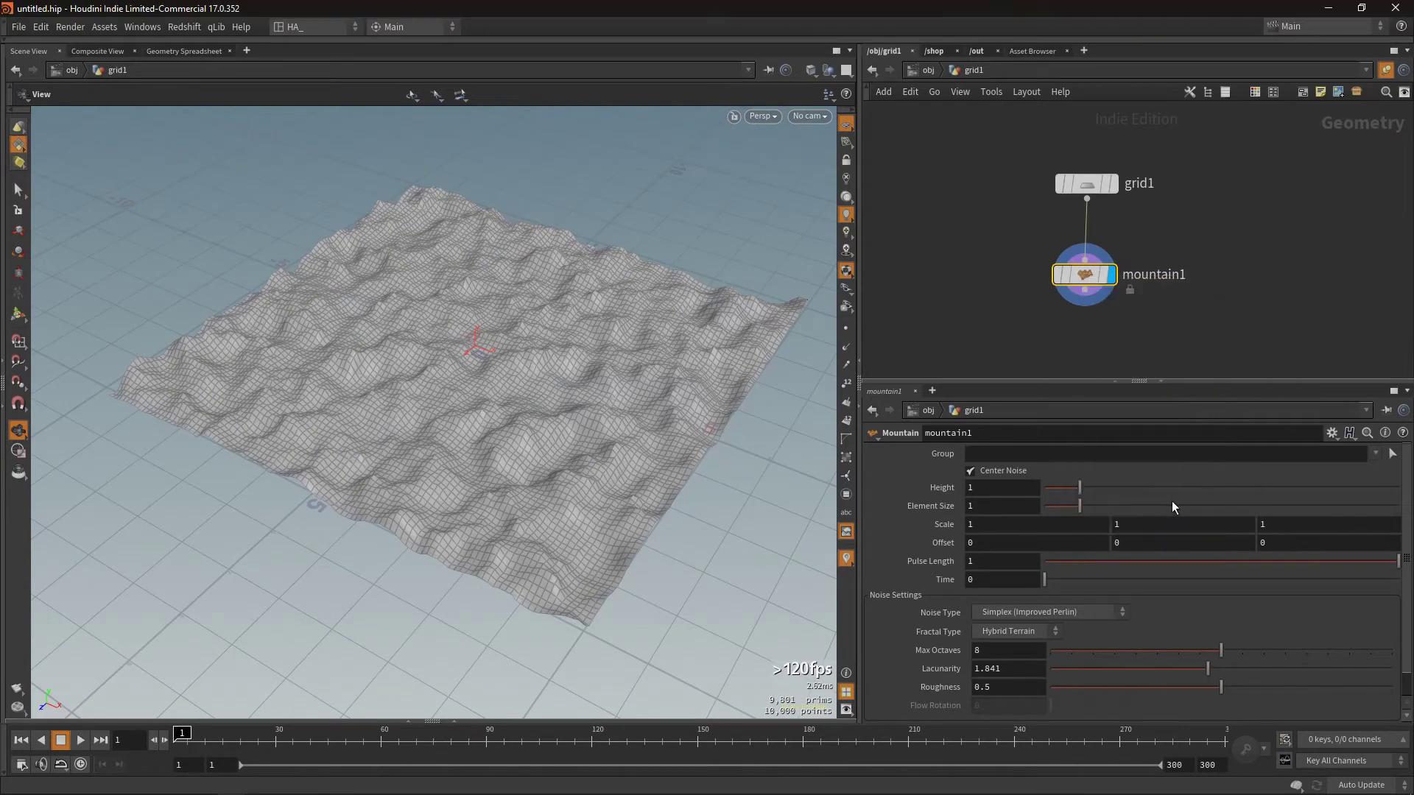
{"action": "double_click", "coordinate": [1092, 274]}
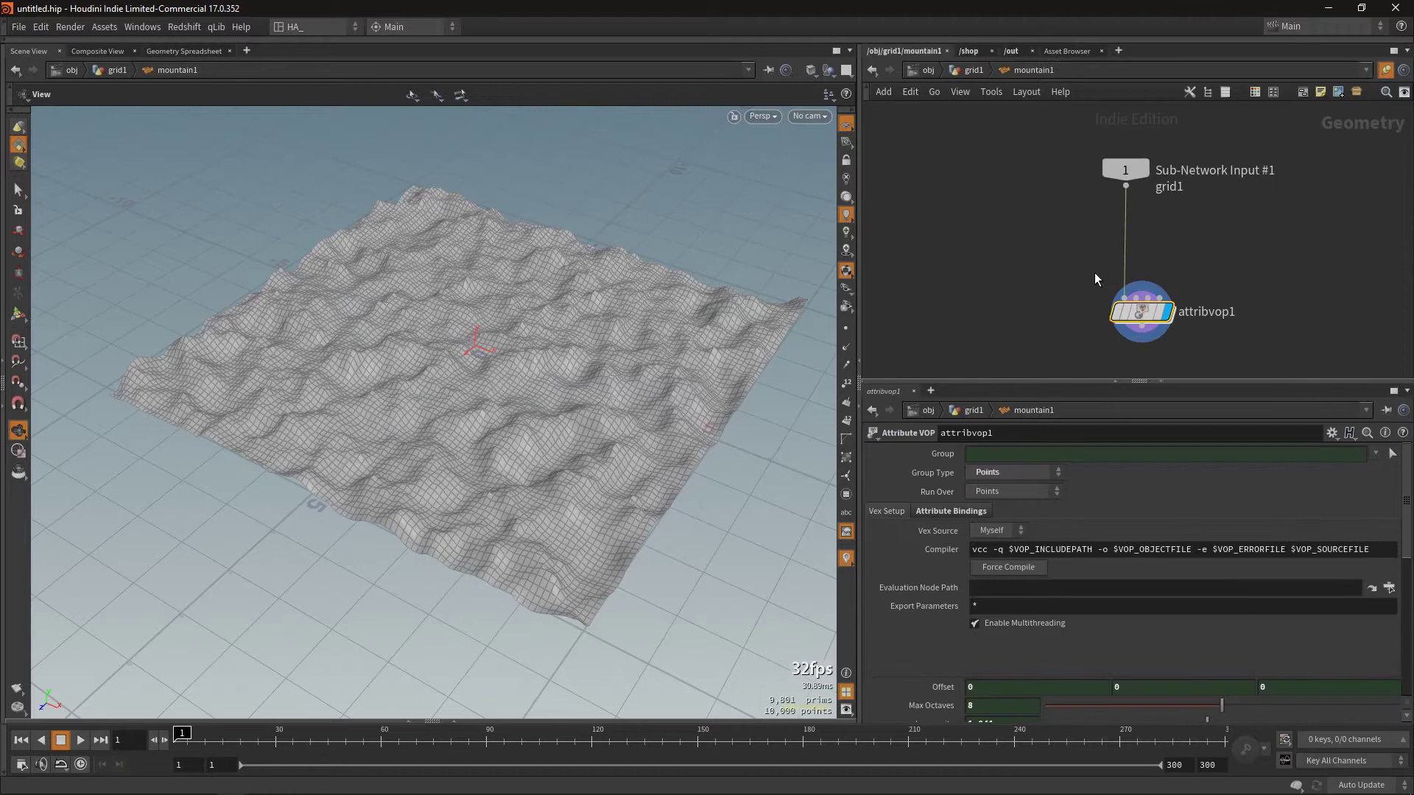
{"action": "double_click", "coordinate": [1145, 318]}
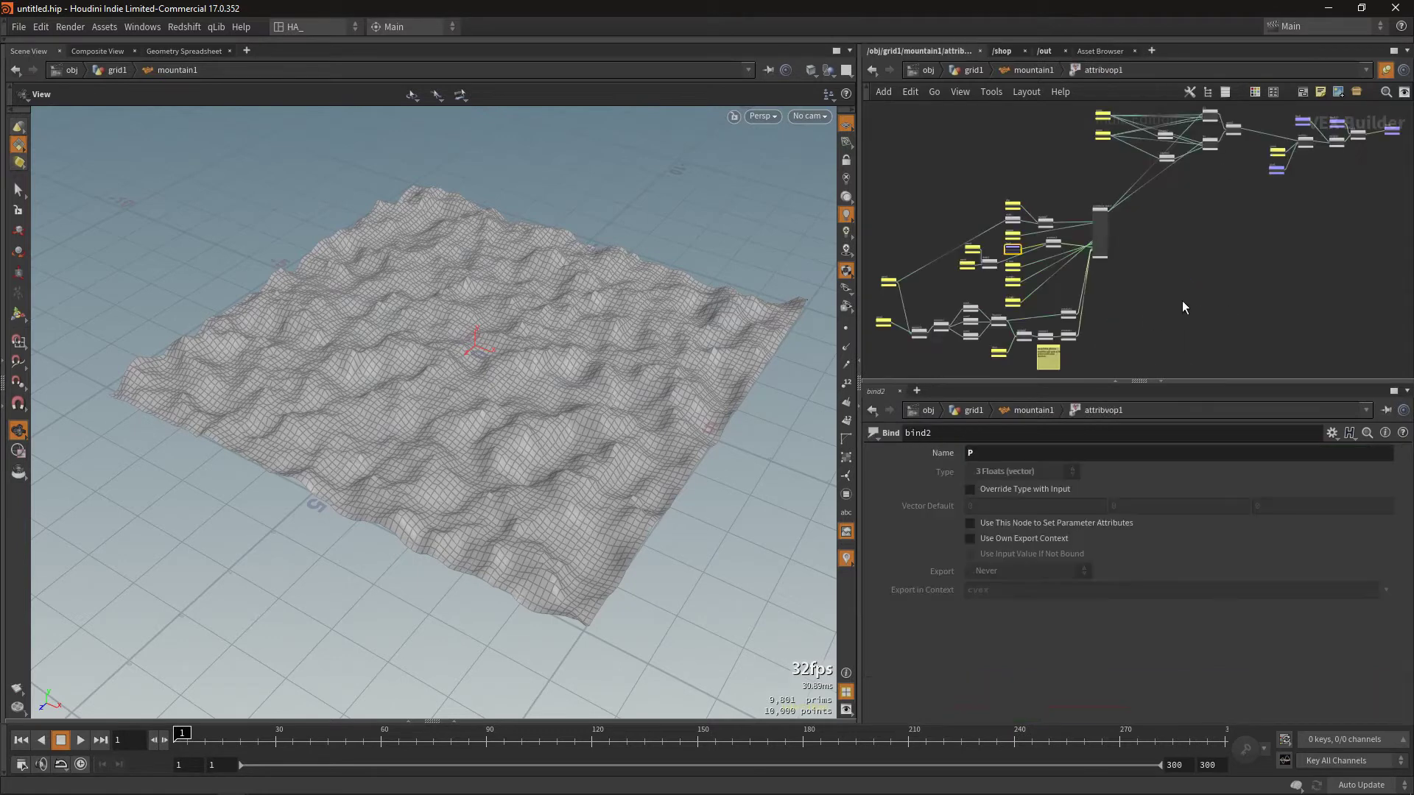
Step: Inspect the VEX nodes inside attribvop1, then return to the geometry level
{"action": "scroll", "coordinate": [1076, 250], "scroll_direction": "down", "scroll_amount": 3}
{"action": "scroll", "coordinate": [1077, 251], "scroll_direction": "up", "scroll_amount": 5}
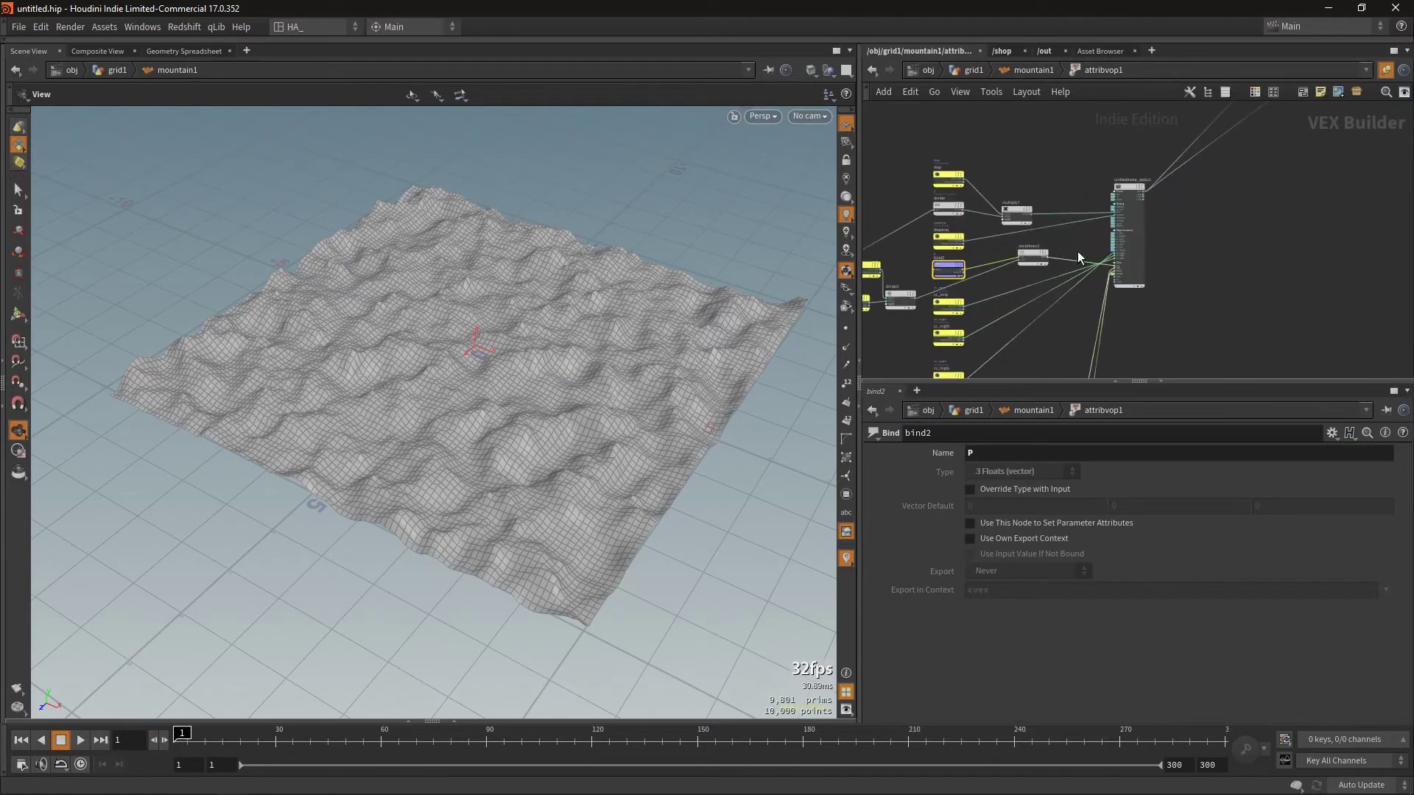
{"action": "scroll", "coordinate": [1071, 228], "scroll_direction": "up", "scroll_amount": 3}
{"action": "mouse_move", "coordinate": [1027, 289]}
{"action": "middle_mouse_down"}
{"action": "mouse_move", "coordinate": [1108, 290]}
{"action": "mouse_move", "coordinate": [987, 303]}
{"action": "mouse_move", "coordinate": [1408, 234]}
{"action": "middle_mouse_up"}
{"action": "scroll", "coordinate": [1108, 290], "scroll_direction": "down", "scroll_amount": 2}
{"action": "scroll", "coordinate": [1122, 271], "scroll_direction": "down", "scroll_amount": 2}
{"action": "scroll", "coordinate": [1122, 255], "scroll_direction": "down", "scroll_amount": 1}
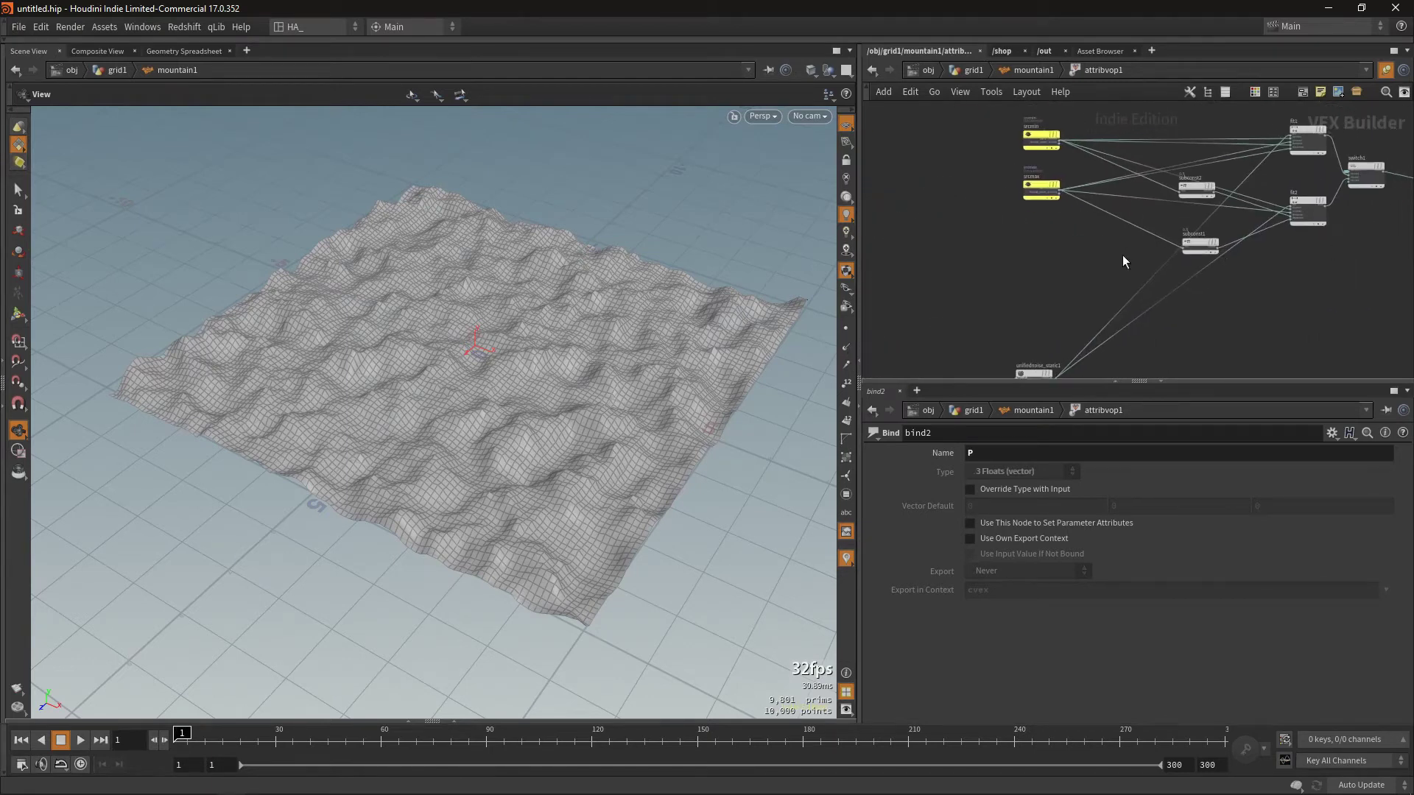
{"action": "scroll", "coordinate": [1093, 254], "scroll_direction": "down", "scroll_amount": 2}
{"action": "scroll", "coordinate": [1133, 235], "scroll_direction": "up", "scroll_amount": 1}
{"action": "scroll", "coordinate": [1132, 236], "scroll_direction": "up", "scroll_amount": 1}
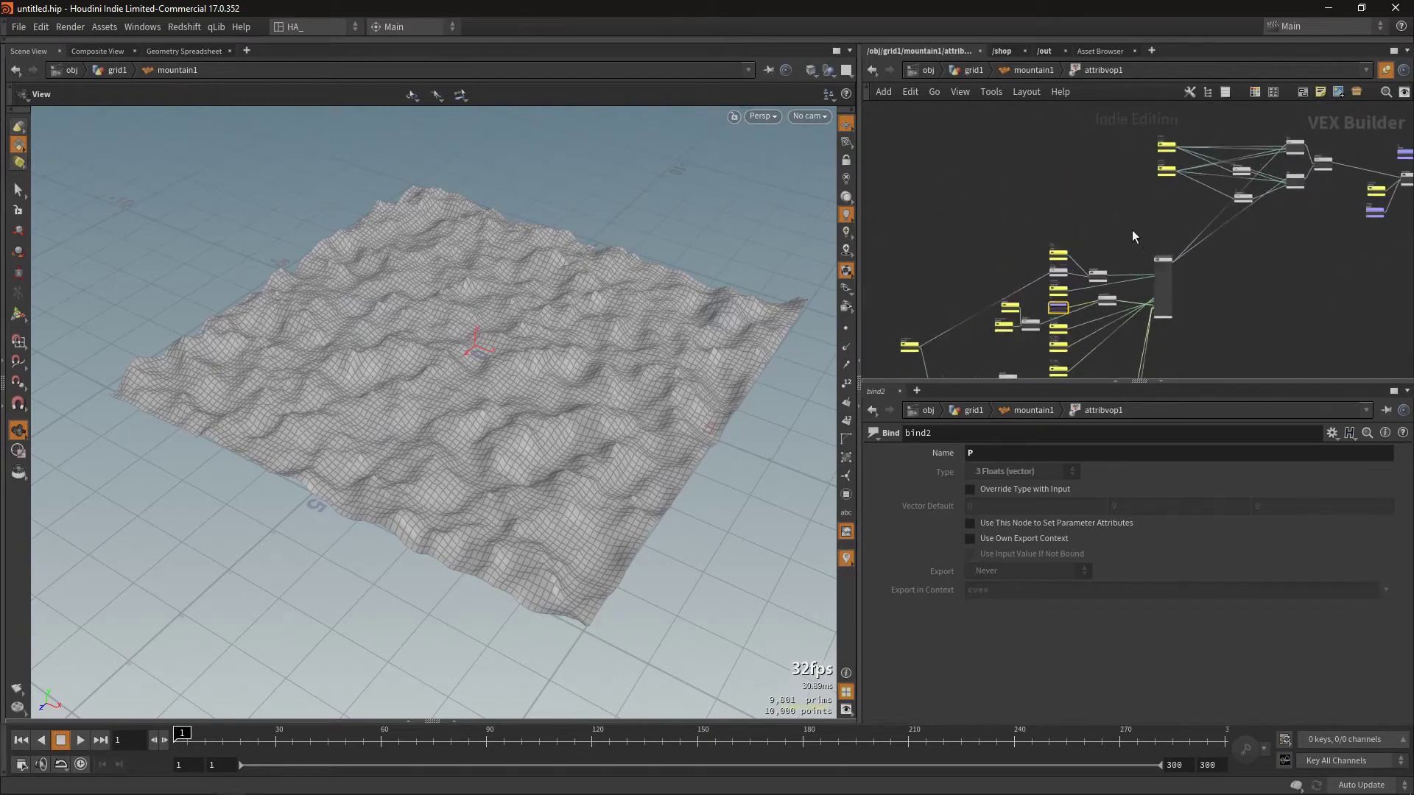
{"action": "scroll", "coordinate": [1132, 235], "scroll_direction": "up", "scroll_amount": 1}
{"action": "scroll", "coordinate": [1133, 235], "scroll_direction": "up", "scroll_amount": 1}
{"action": "middle_click_drag", "start_coordinate": [1131, 230], "coordinate": [1090, 191]}
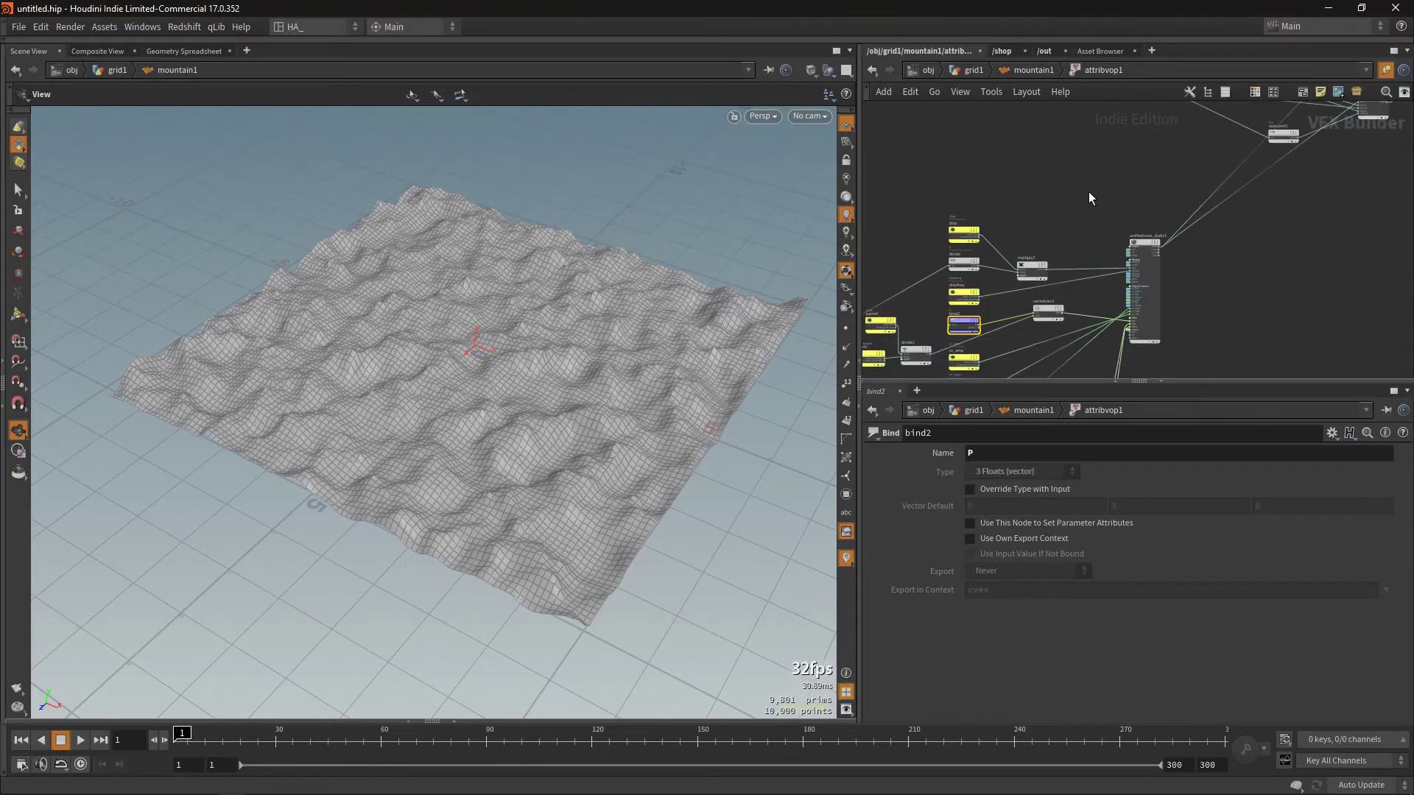
{"action": "key", "text": "u"}
{"action": "key", "text": "u"}
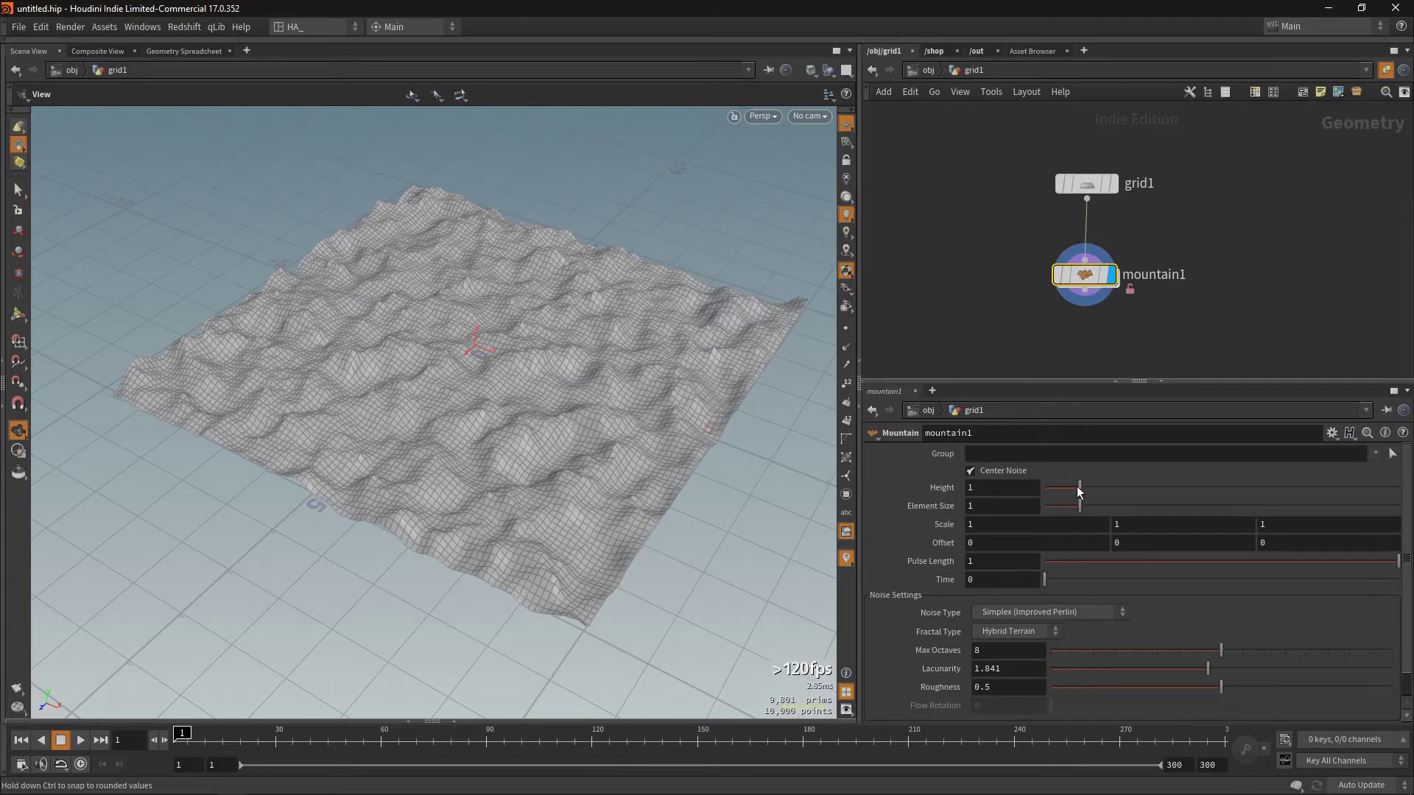
Step: Set the Mountain Height to 0.85 and Element Size to 2.87
{"action": "mouse_move", "coordinate": [1076, 486]}
{"action": "left_mouse_down"}
{"action": "mouse_move", "coordinate": [1051, 483]}
{"action": "mouse_move", "coordinate": [1084, 506]}
{"action": "mouse_move", "coordinate": [1181, 502]}
{"action": "mouse_move", "coordinate": [1078, 489]}
{"action": "left_mouse_up"}
{"action": "left_click_drag", "start_coordinate": [363, 395], "coordinate": [416, 340]}
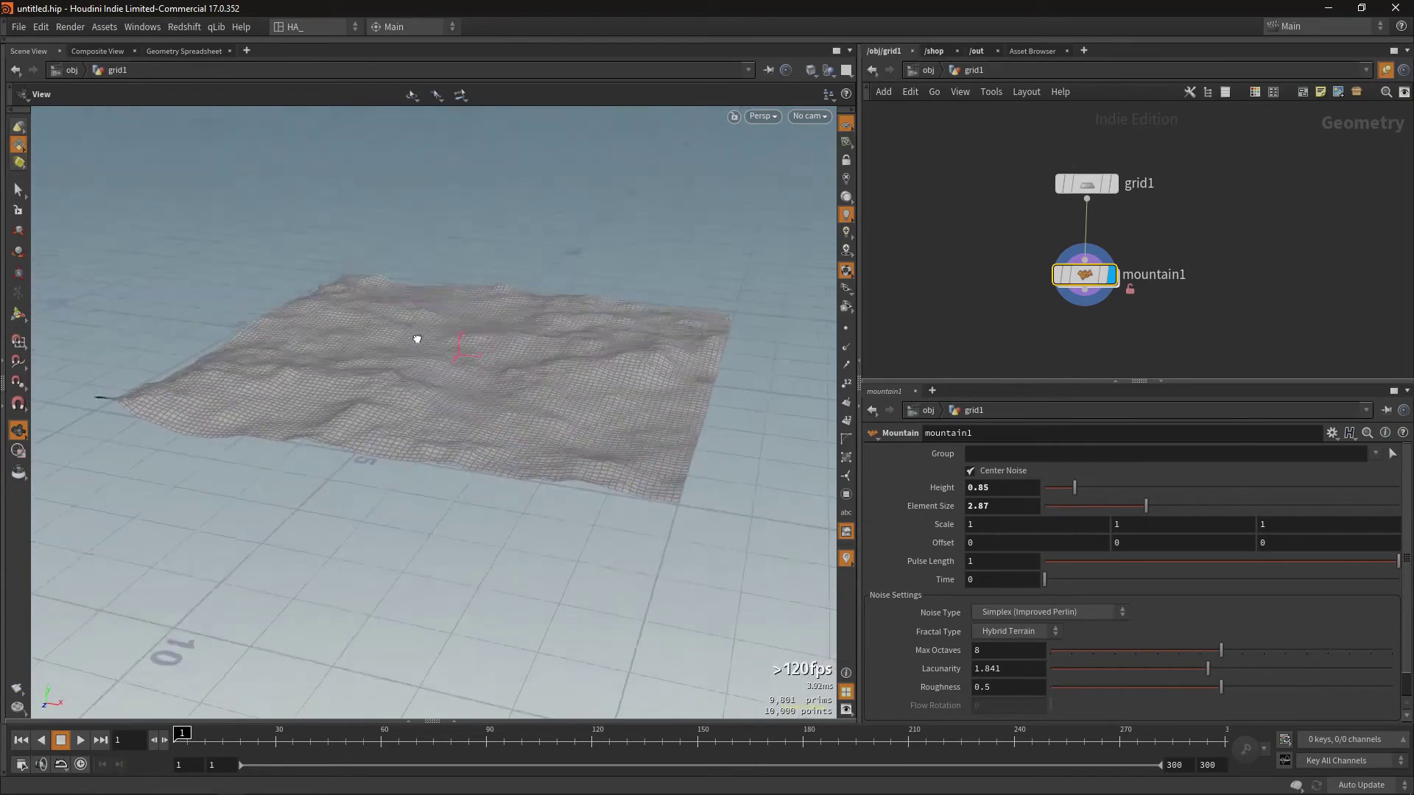
{"action": "scroll", "coordinate": [562, 385], "scroll_direction": "up", "scroll_amount": 3}
{"action": "scroll", "coordinate": [523, 388], "scroll_direction": "up", "scroll_amount": 2}
{"action": "scroll", "coordinate": [537, 379], "scroll_direction": "up", "scroll_amount": 2}
{"action": "scroll", "coordinate": [487, 373], "scroll_direction": "up", "scroll_amount": 2}
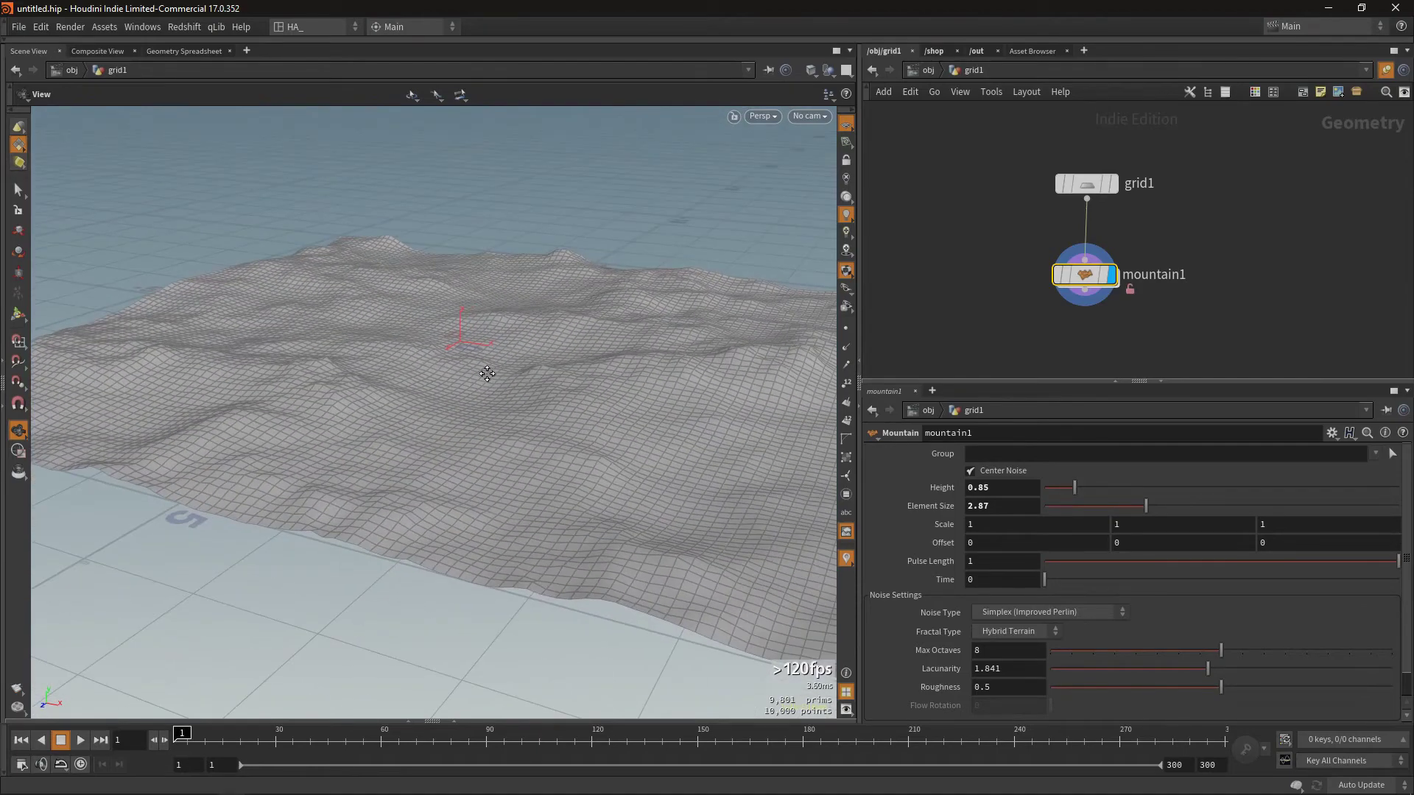
{"action": "scroll", "coordinate": [486, 373], "scroll_direction": "down", "scroll_amount": 2}
{"action": "scroll", "coordinate": [488, 365], "scroll_direction": "down", "scroll_amount": 2}
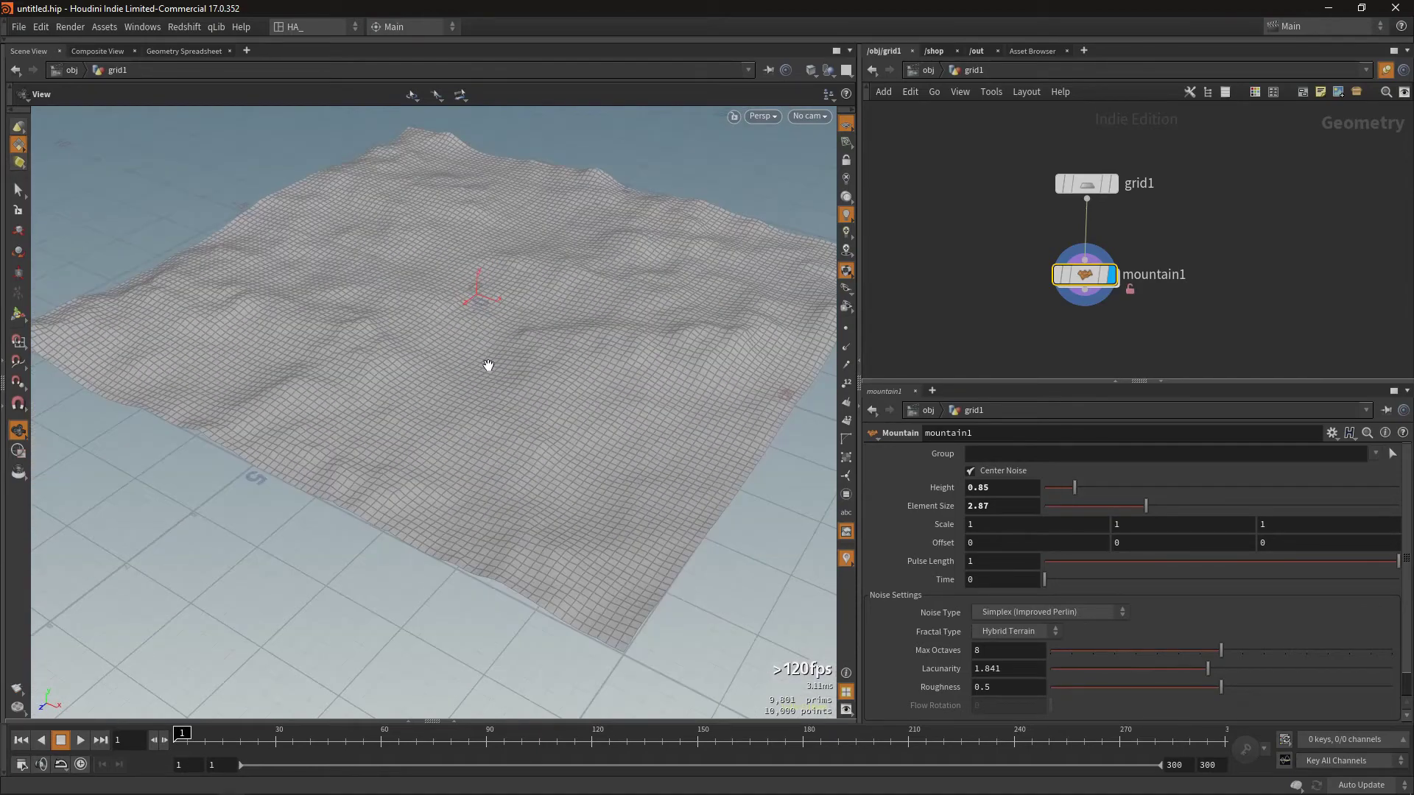
Step: Set grid1 to 200 rows and 200 columns
{"action": "left_click", "coordinate": [1085, 184]}
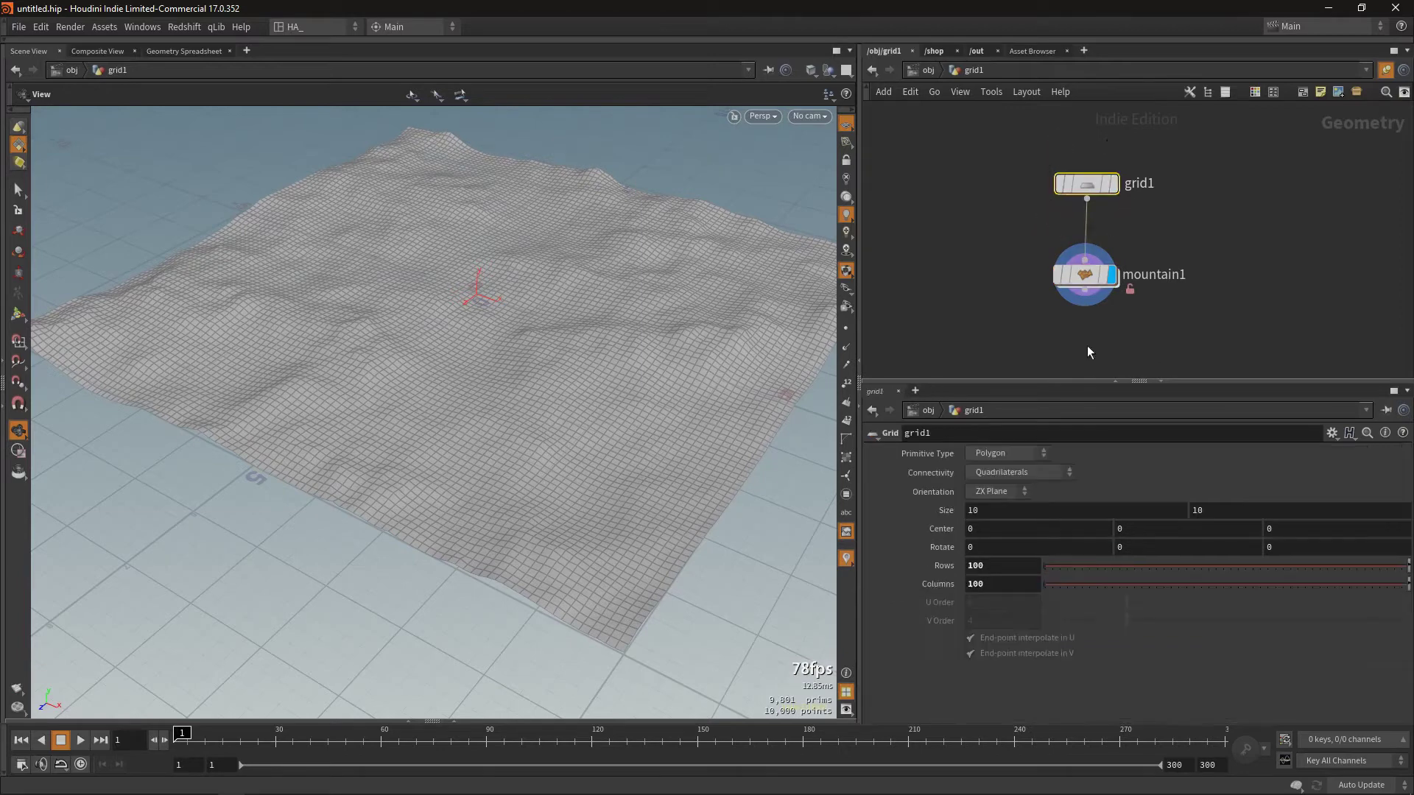
{"action": "left_click", "coordinate": [988, 567]}
{"action": "type", "text": "200"}
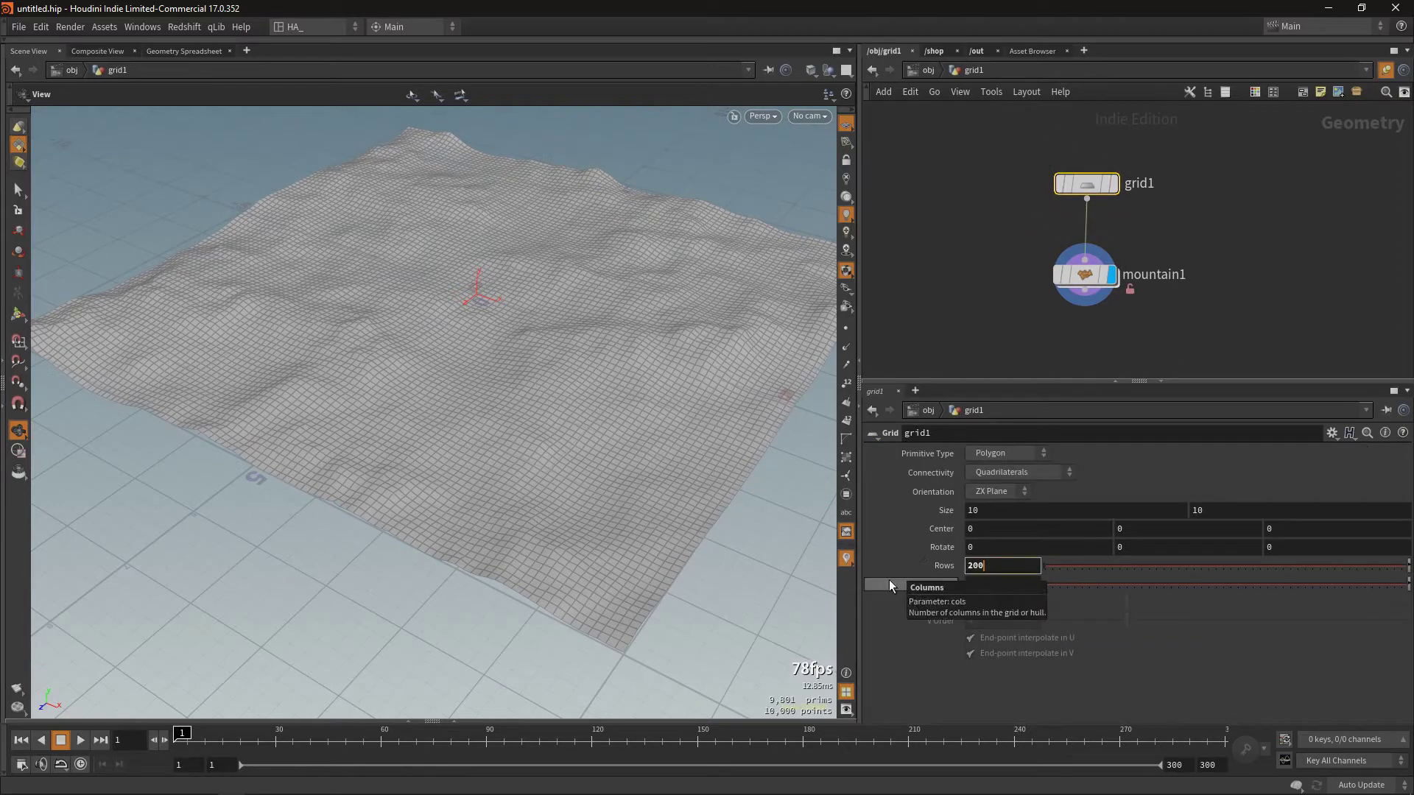
{"action": "key", "text": "Tab"}
{"action": "type", "text": "200"}
{"action": "key", "text": "Return"}
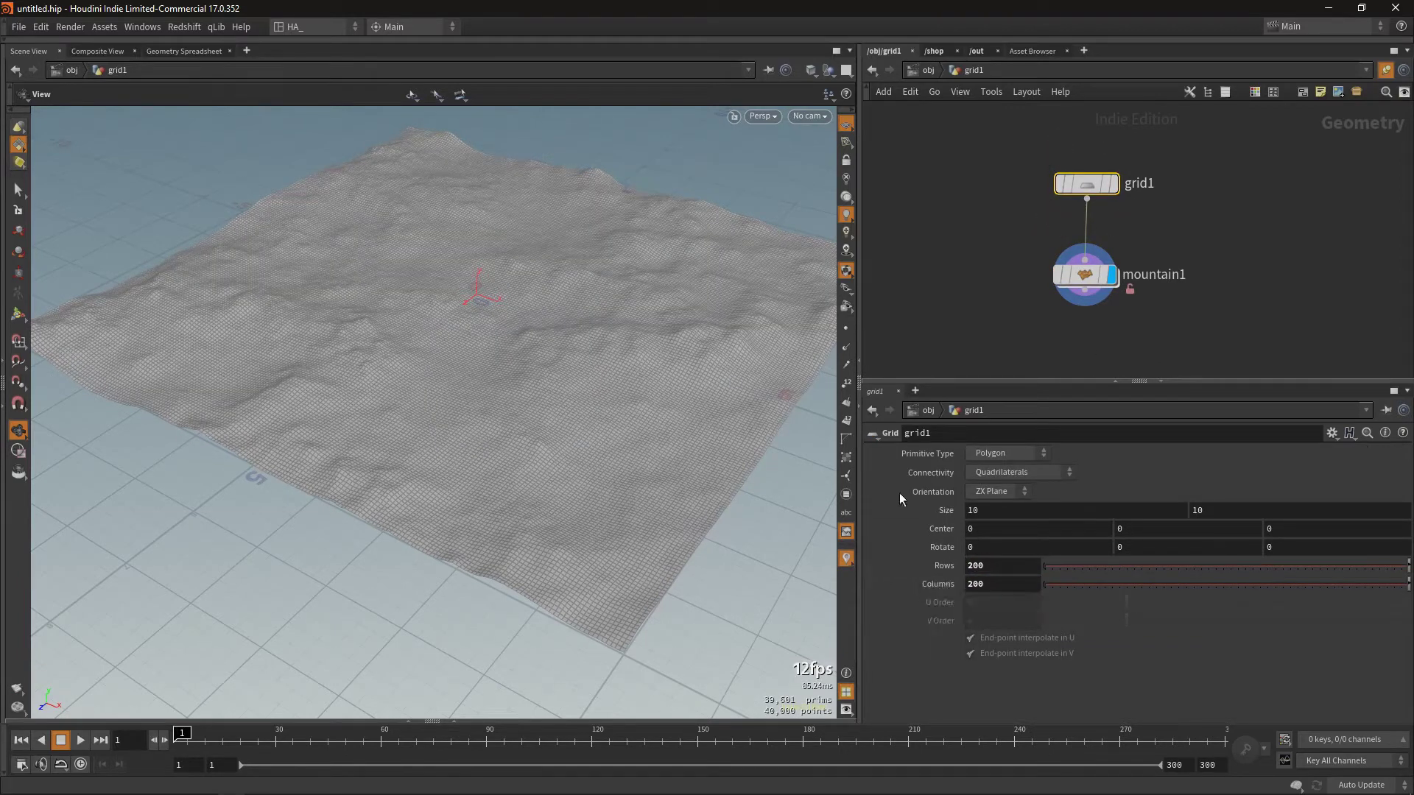
Step: Switch to plain shaded display and orbit around the denser terrain
{"action": "key", "text": "shift+w"}
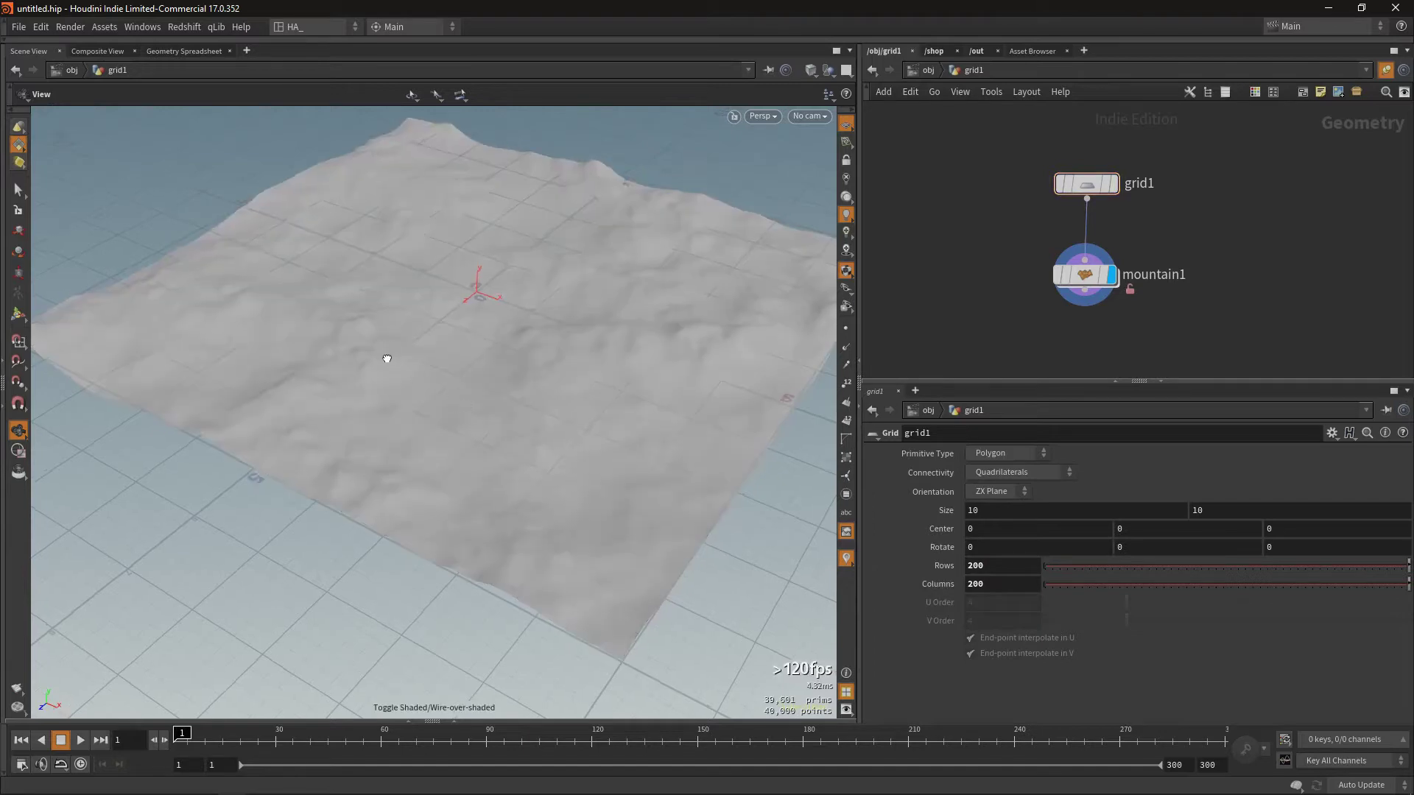
{"action": "scroll", "coordinate": [395, 397], "scroll_direction": "up", "scroll_amount": 5}
{"action": "mouse_move", "coordinate": [395, 398]}
{"action": "left_mouse_down"}
{"action": "mouse_move", "coordinate": [464, 366]}
{"action": "mouse_move", "coordinate": [384, 375]}
{"action": "left_mouse_up"}
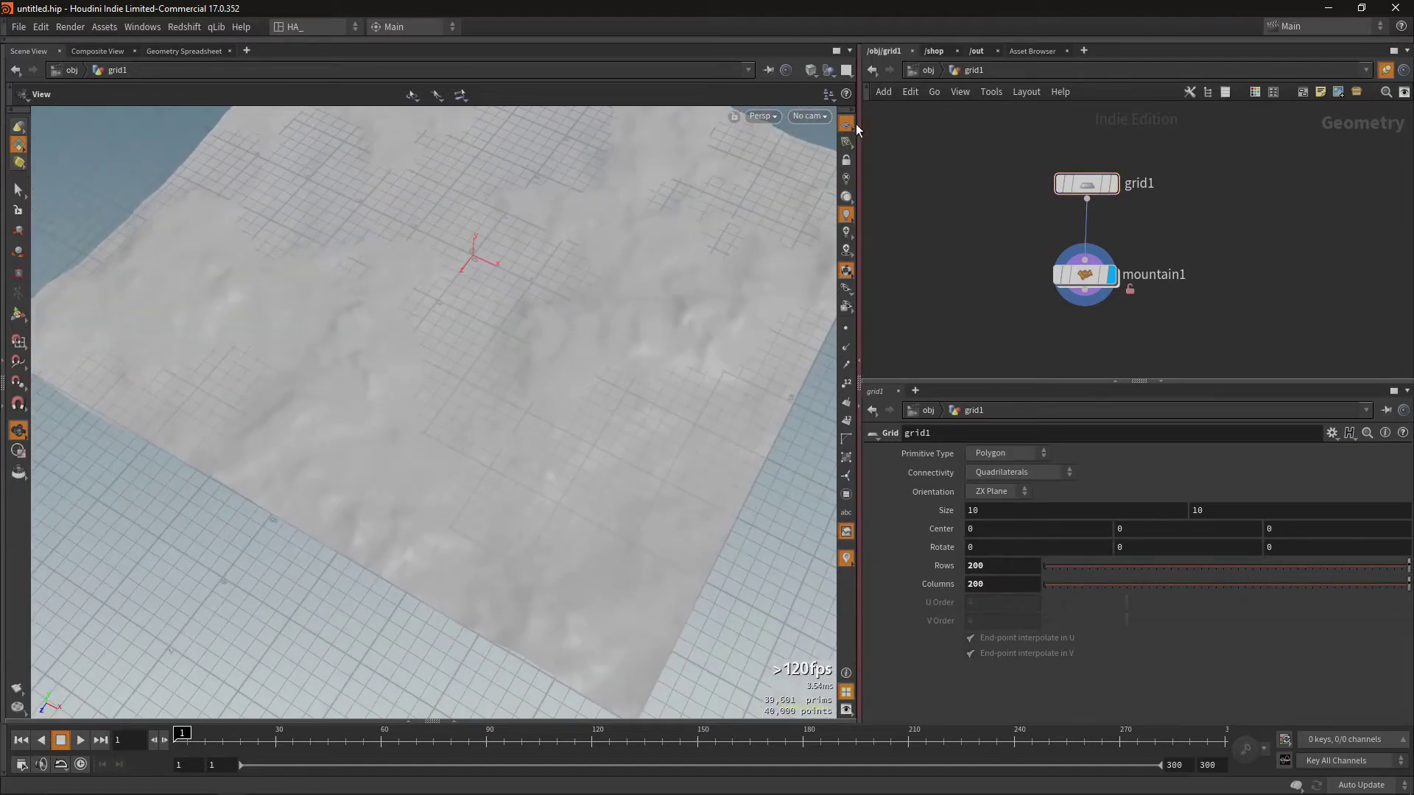
{"action": "scroll", "coordinate": [485, 376], "scroll_direction": "down", "scroll_amount": 3}
{"action": "mouse_move", "coordinate": [486, 375]}
{"action": "left_mouse_down"}
{"action": "mouse_move", "coordinate": [410, 464]}
{"action": "mouse_move", "coordinate": [341, 420]}
{"action": "left_mouse_up"}
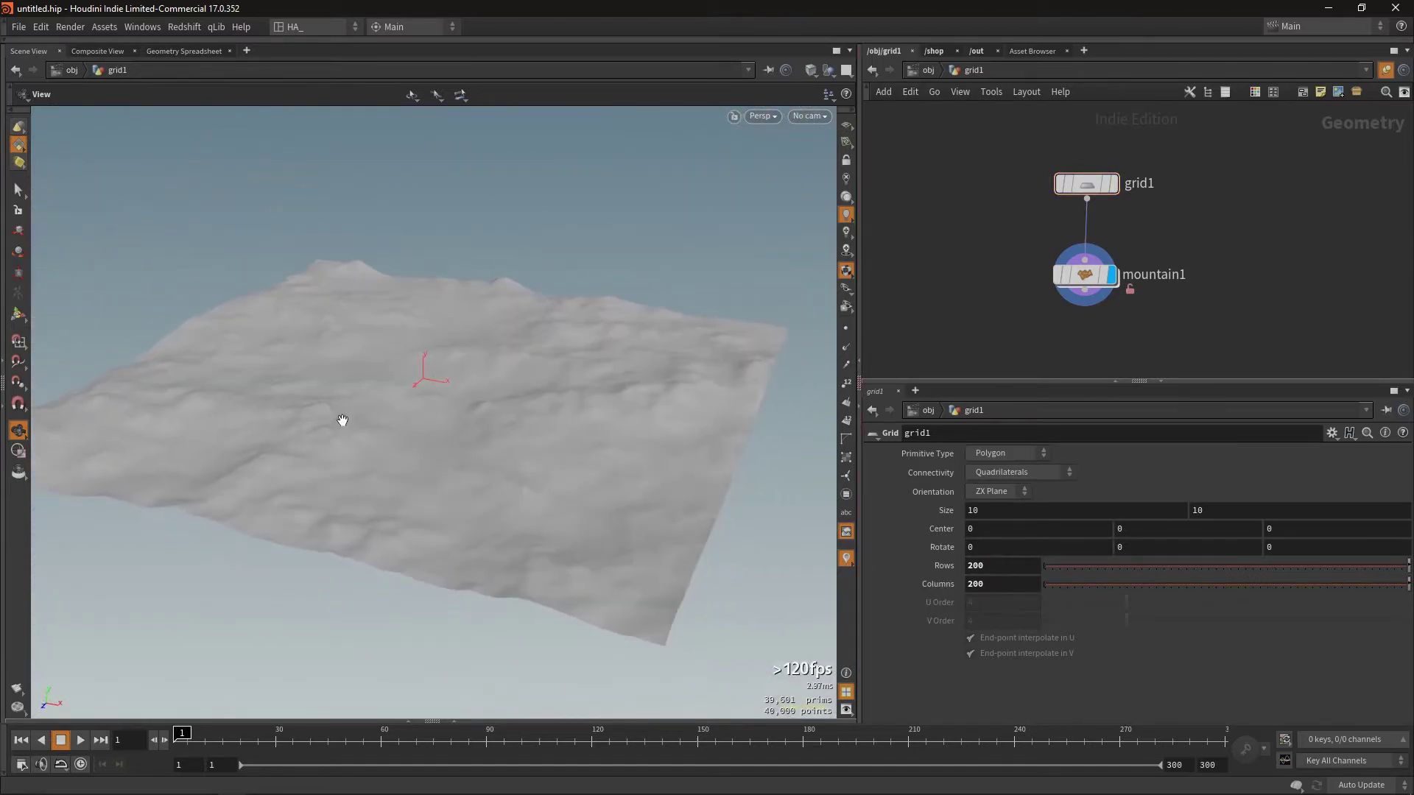
{"action": "scroll", "coordinate": [604, 424], "scroll_direction": "up", "scroll_amount": 5}
{"action": "mouse_move", "coordinate": [604, 424]}
{"action": "left_mouse_down"}
{"action": "mouse_move", "coordinate": [376, 505]}
{"action": "mouse_move", "coordinate": [511, 473]}
{"action": "mouse_move", "coordinate": [561, 385]}
{"action": "mouse_move", "coordinate": [467, 405]}
{"action": "left_mouse_up"}
{"action": "scroll", "coordinate": [511, 474], "scroll_direction": "up", "scroll_amount": 5}
{"action": "scroll", "coordinate": [433, 552], "scroll_direction": "down", "scroll_amount": 4}
{"action": "scroll", "coordinate": [458, 408], "scroll_direction": "up", "scroll_amount": 2}
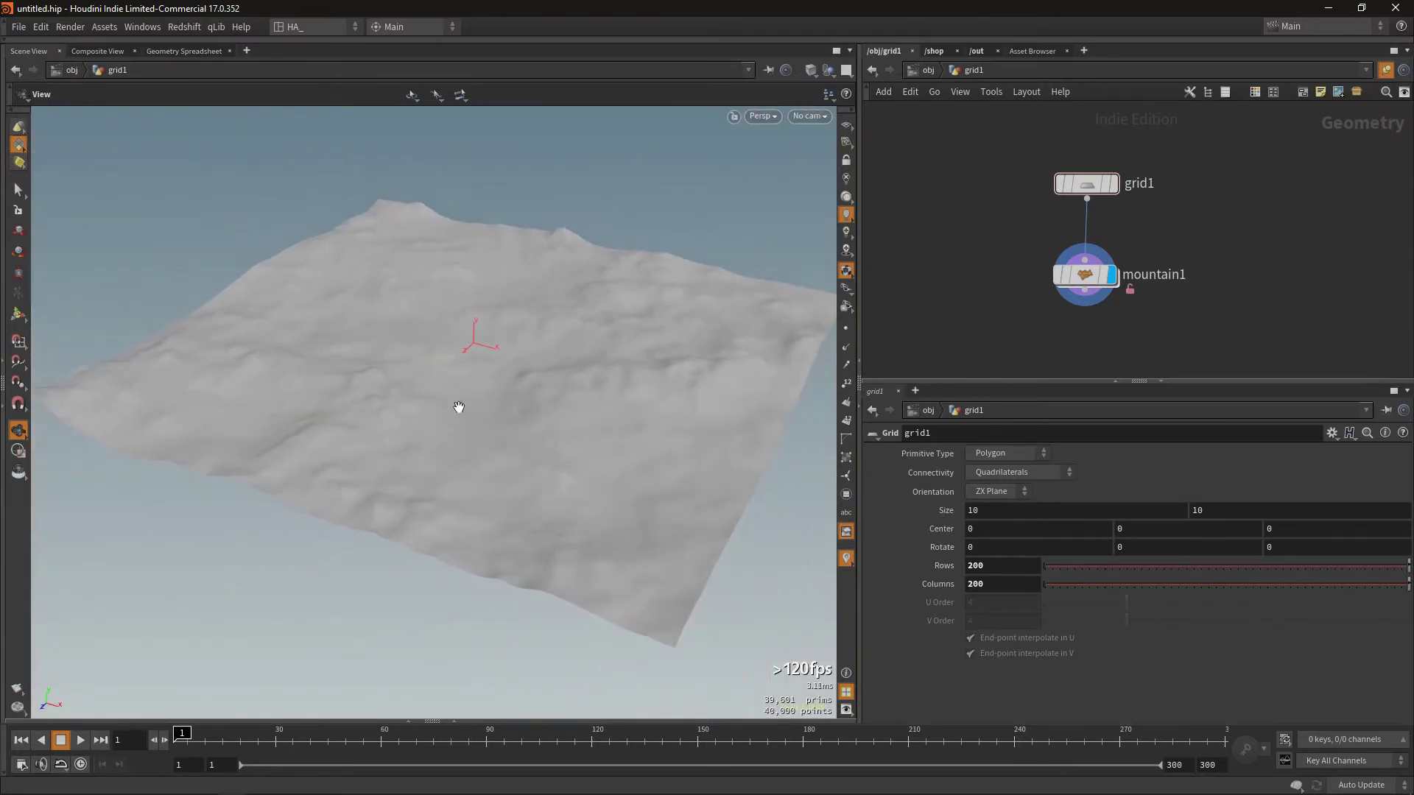
{"action": "left_click_drag", "start_coordinate": [1008, 259], "coordinate": [1181, 324]}
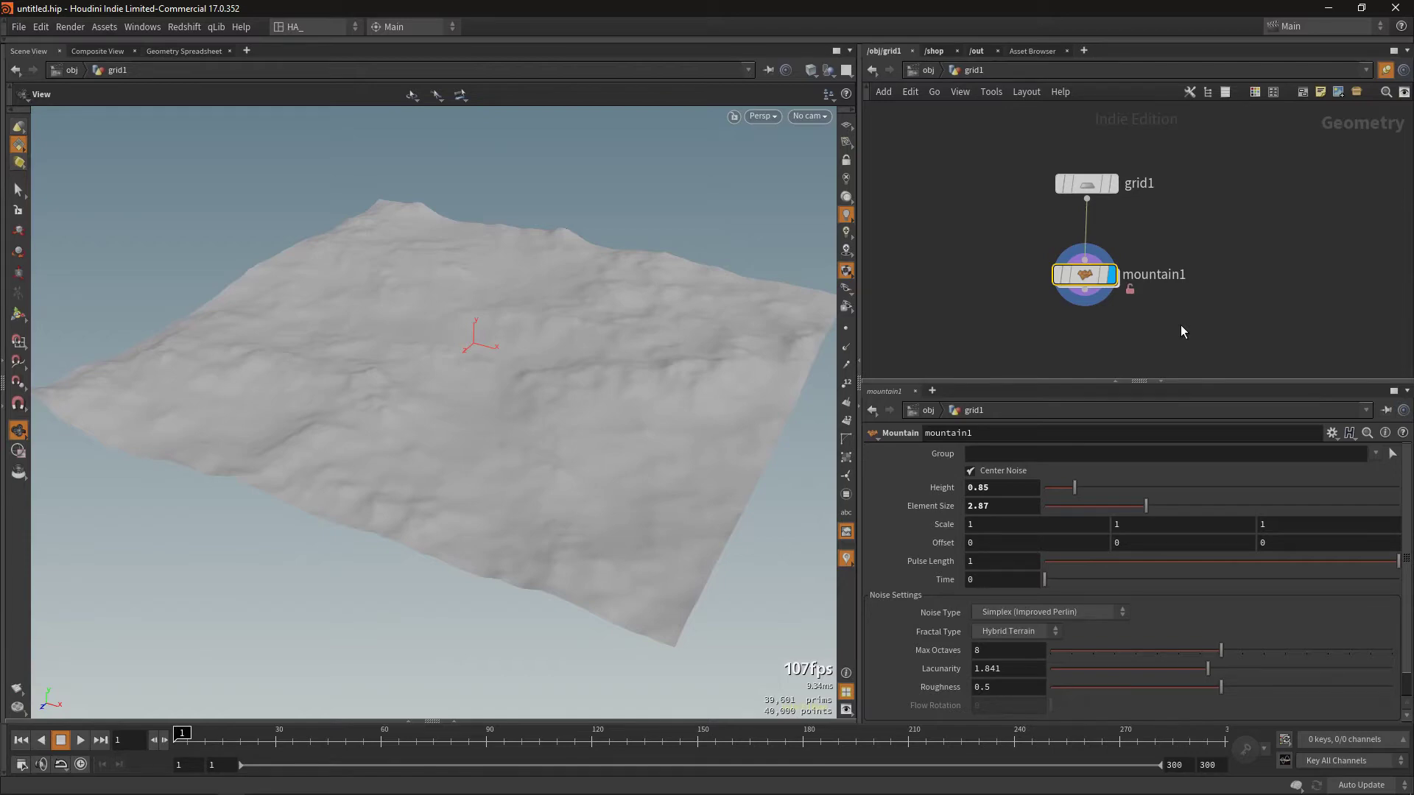
Step: Add an Attribute VOP after grid1, display it, and dive inside
{"action": "key", "text": "Tab"}
{"action": "type", "text": "attrib vop"}
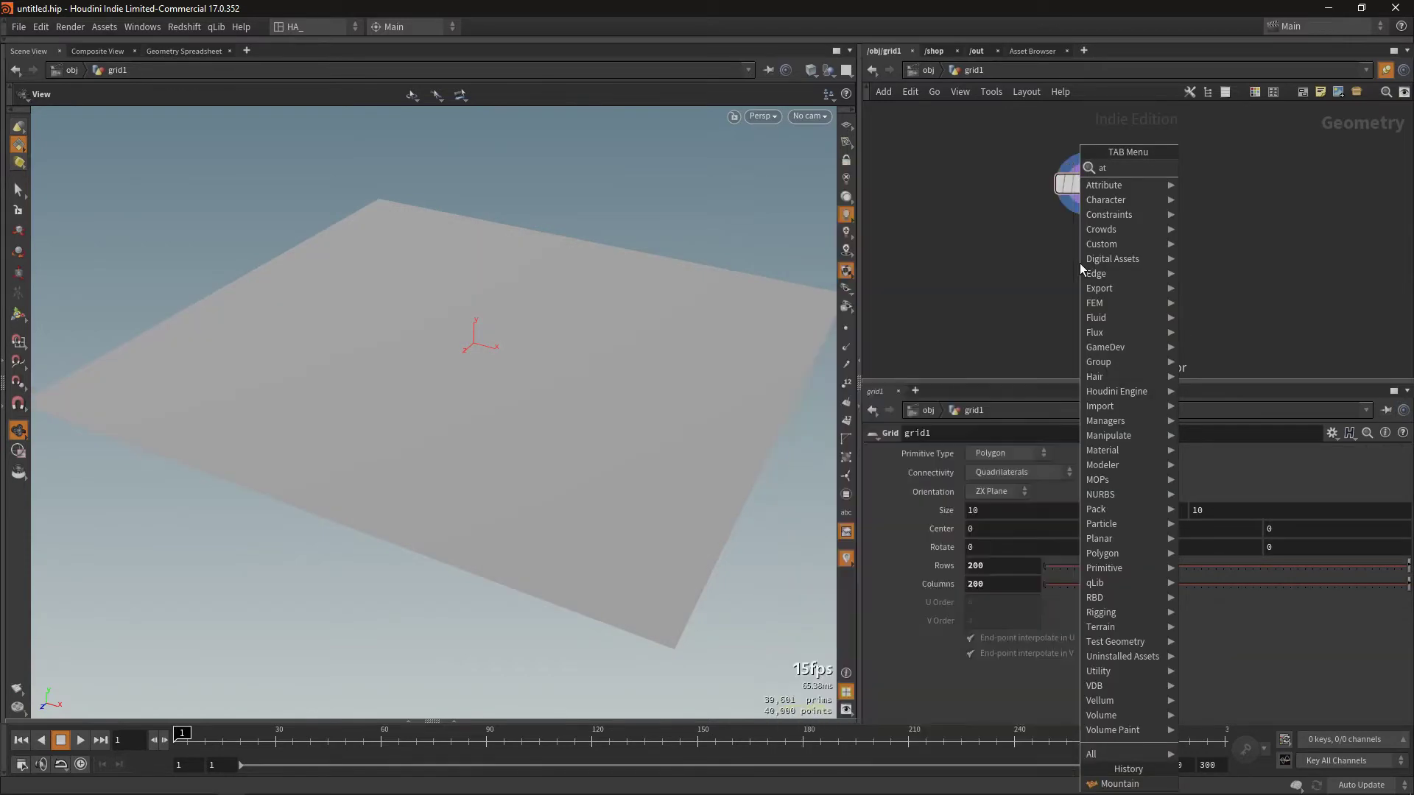
{"action": "key", "text": "Return"}
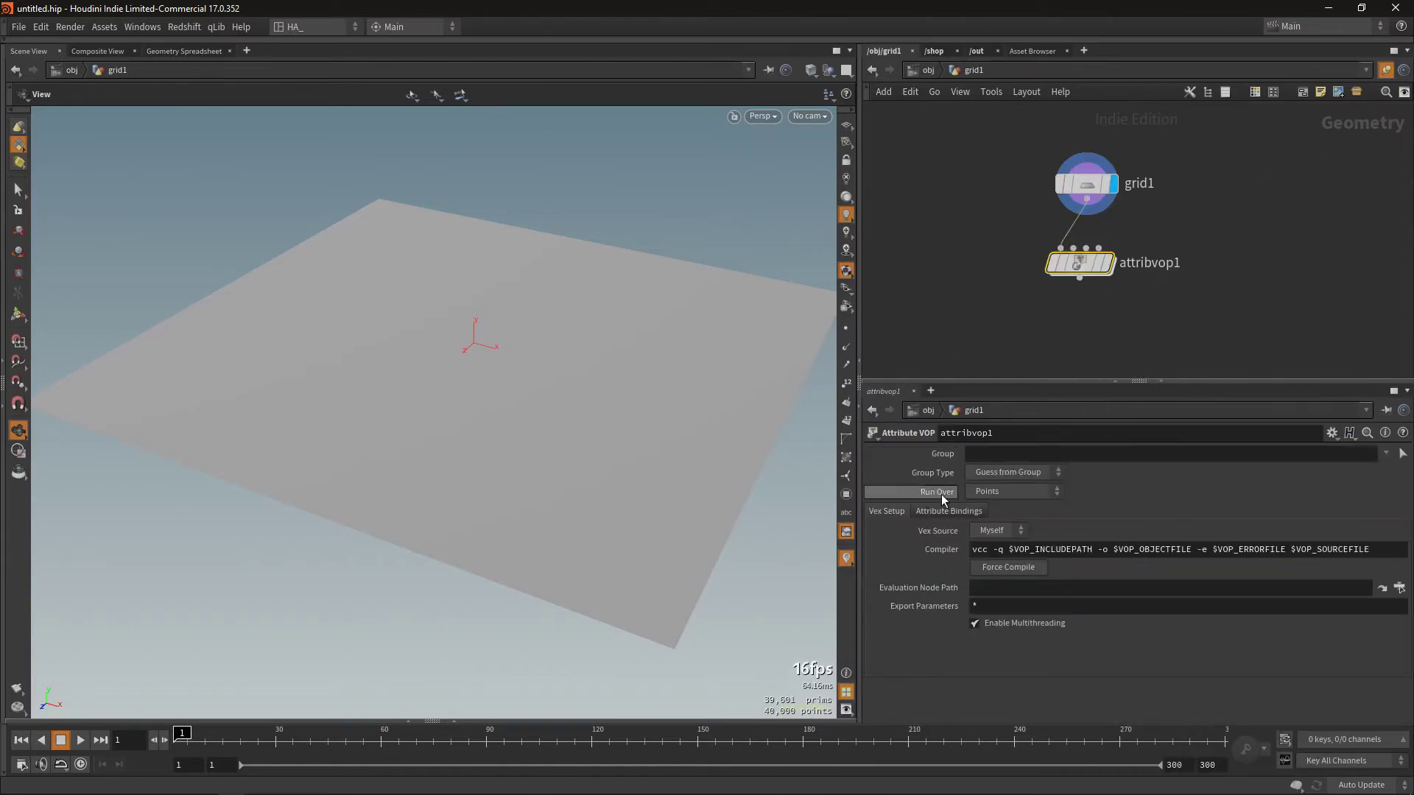
{"action": "left_click", "coordinate": [1108, 263]}
{"action": "left_click_drag", "start_coordinate": [572, 423], "coordinate": [582, 441]}
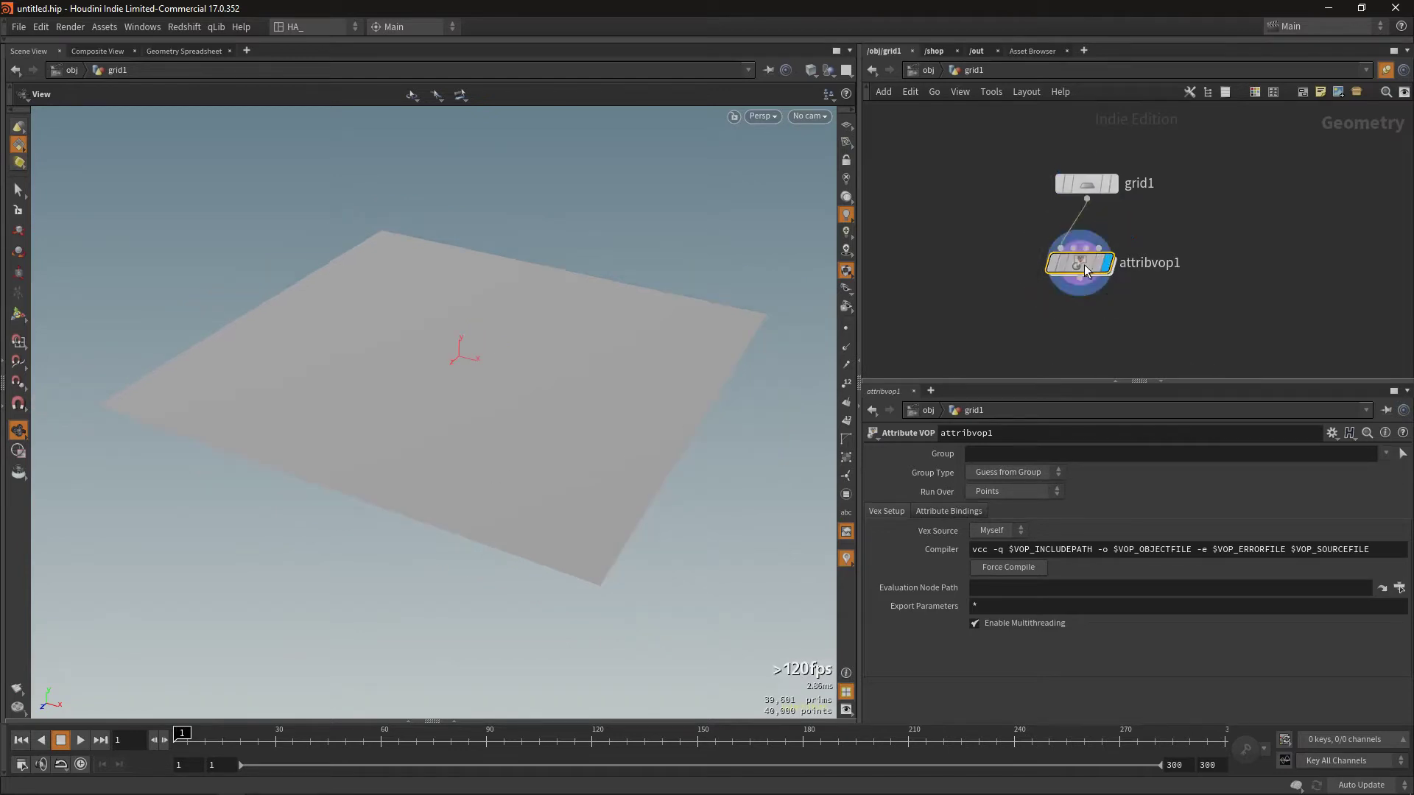
{"action": "double_click", "coordinate": [1079, 263]}
Step: Spread geometryvopglobal1 and geometryvopoutput1 apart inside attribvop1
{"action": "left_click_drag", "start_coordinate": [1127, 185], "coordinate": [1216, 240]}
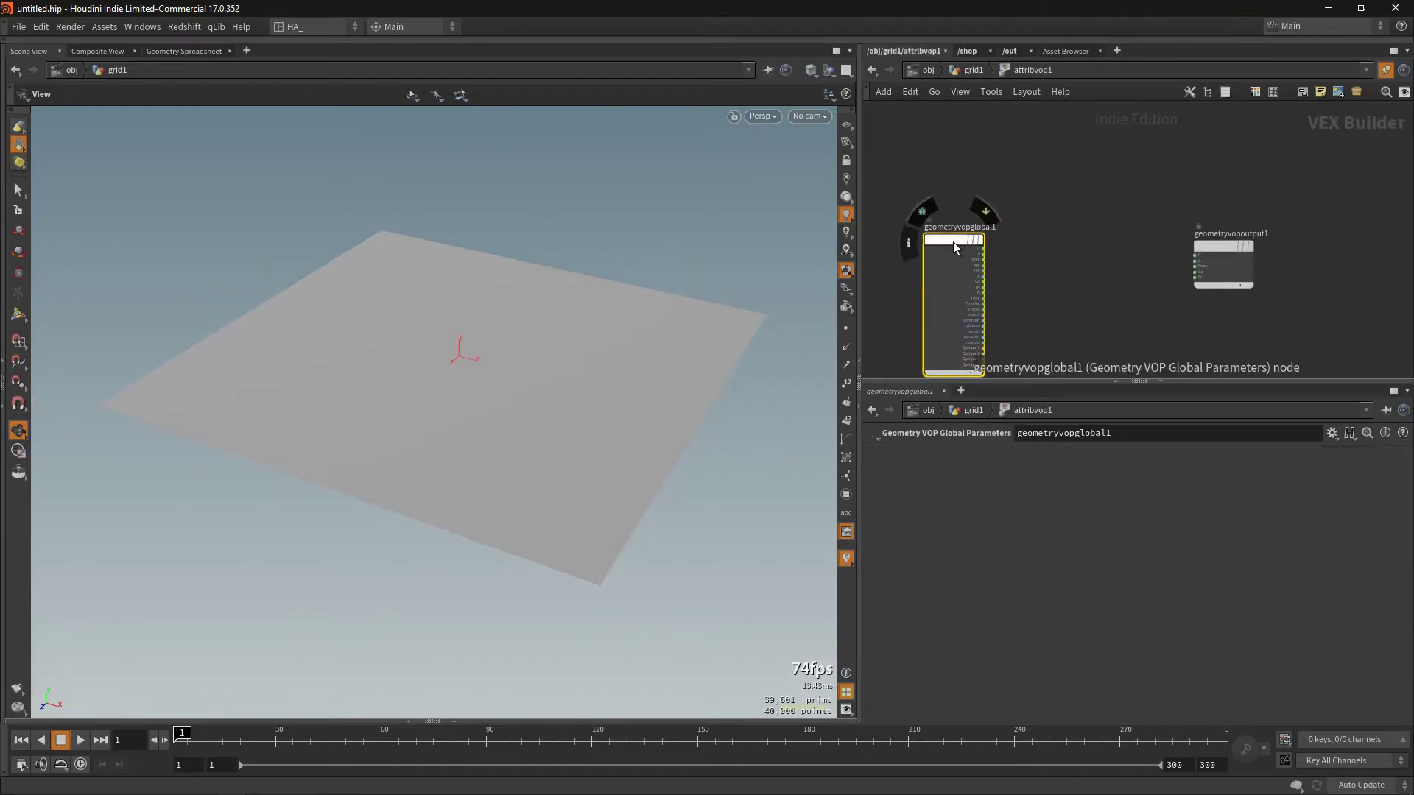
{"action": "left_click_drag", "start_coordinate": [951, 239], "coordinate": [961, 205]}
{"action": "scroll", "coordinate": [1006, 200], "scroll_direction": "up", "scroll_amount": 2}
{"action": "scroll", "coordinate": [1006, 200], "scroll_direction": "up", "scroll_amount": 2}
{"action": "middle_click_drag", "start_coordinate": [1014, 240], "coordinate": [1070, 224]}
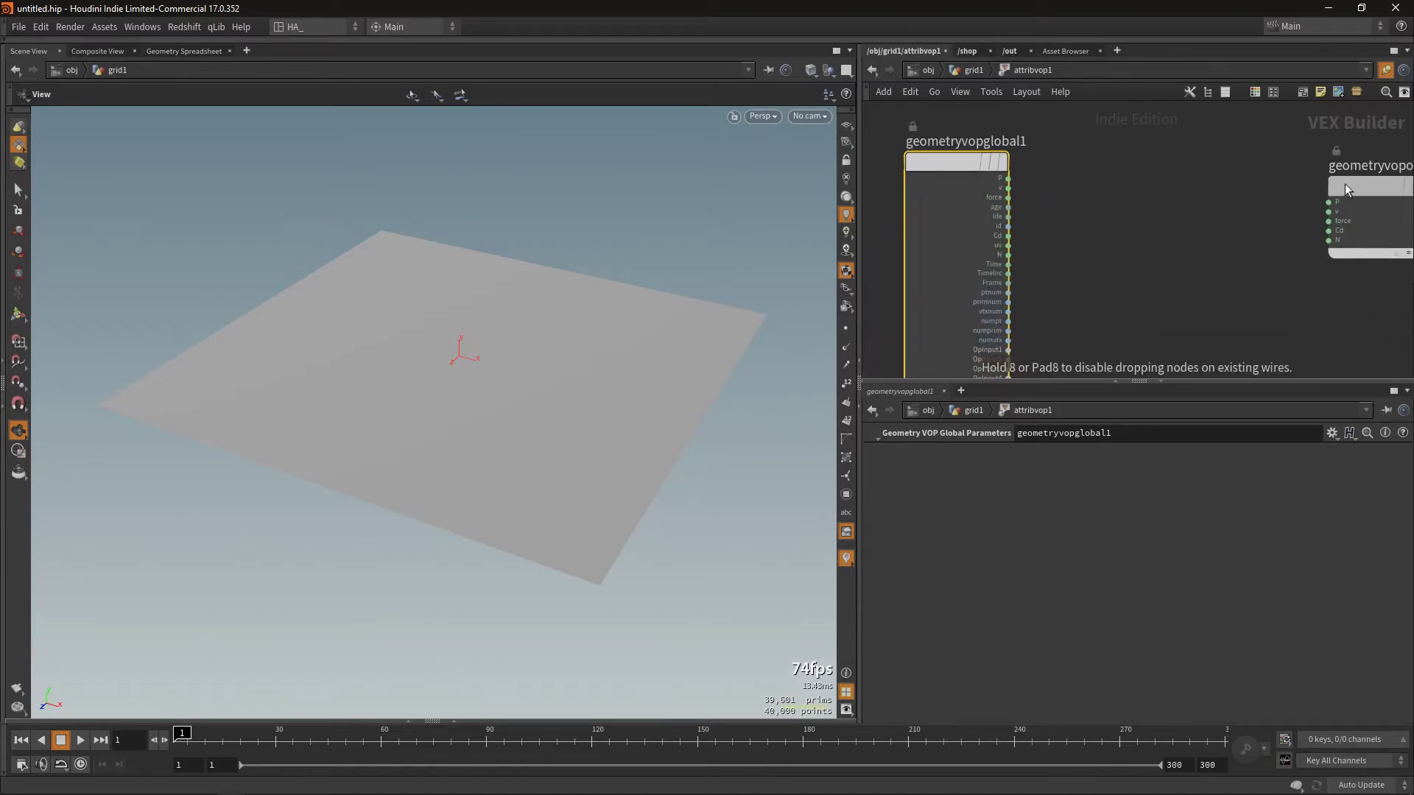
{"action": "left_click_drag", "start_coordinate": [1371, 233], "coordinate": [1309, 157]}
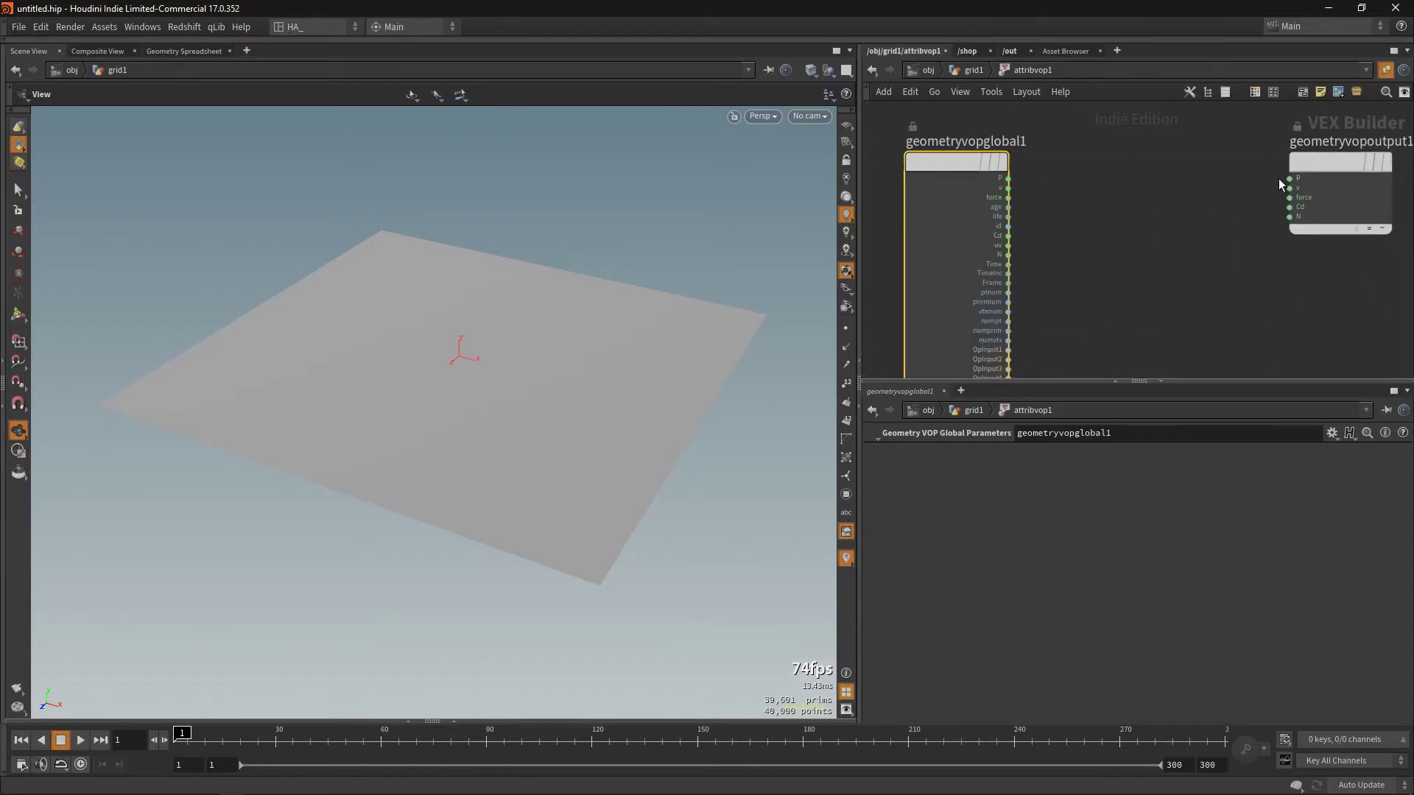
{"action": "mouse_move", "coordinate": [956, 165]}
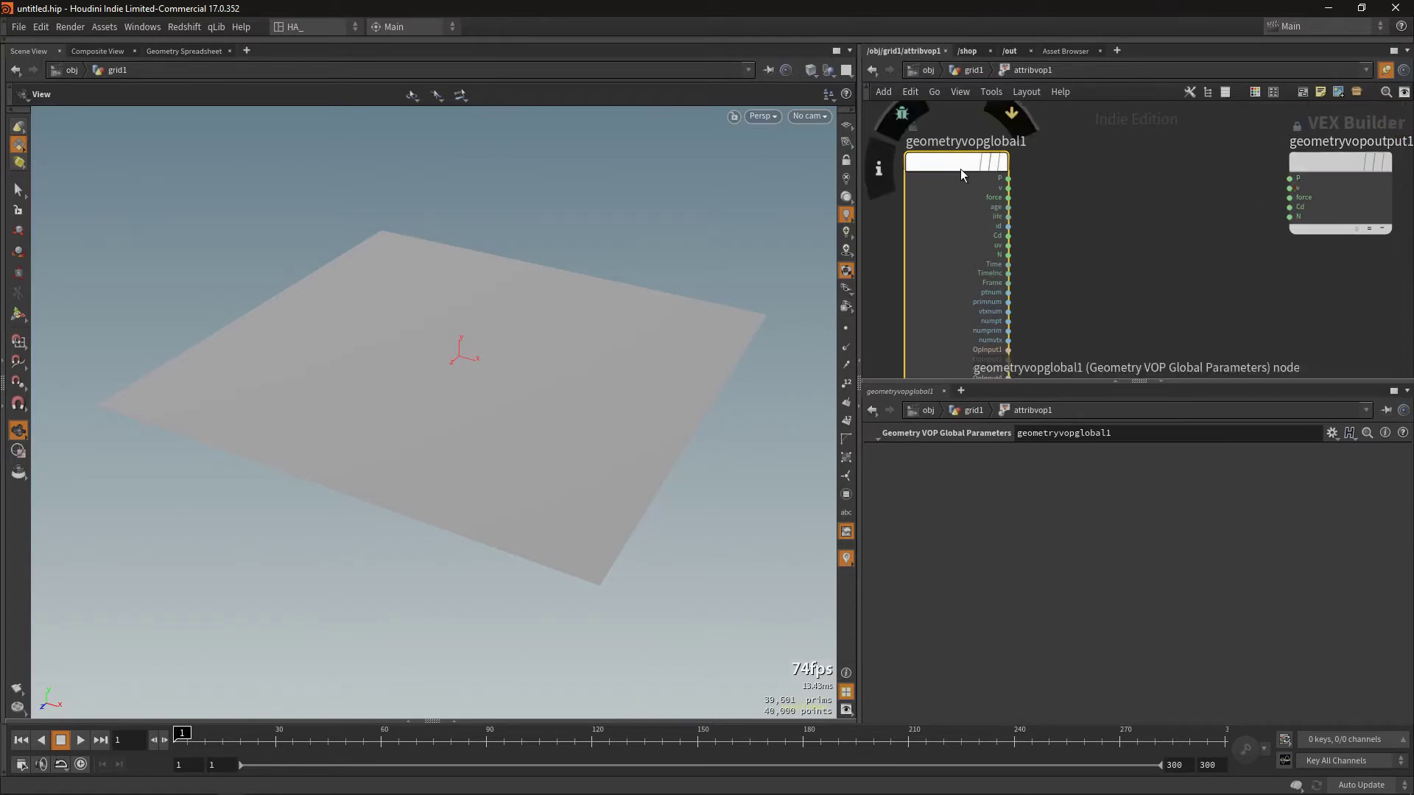
{"action": "left_click_drag", "start_coordinate": [971, 149], "coordinate": [965, 149]}
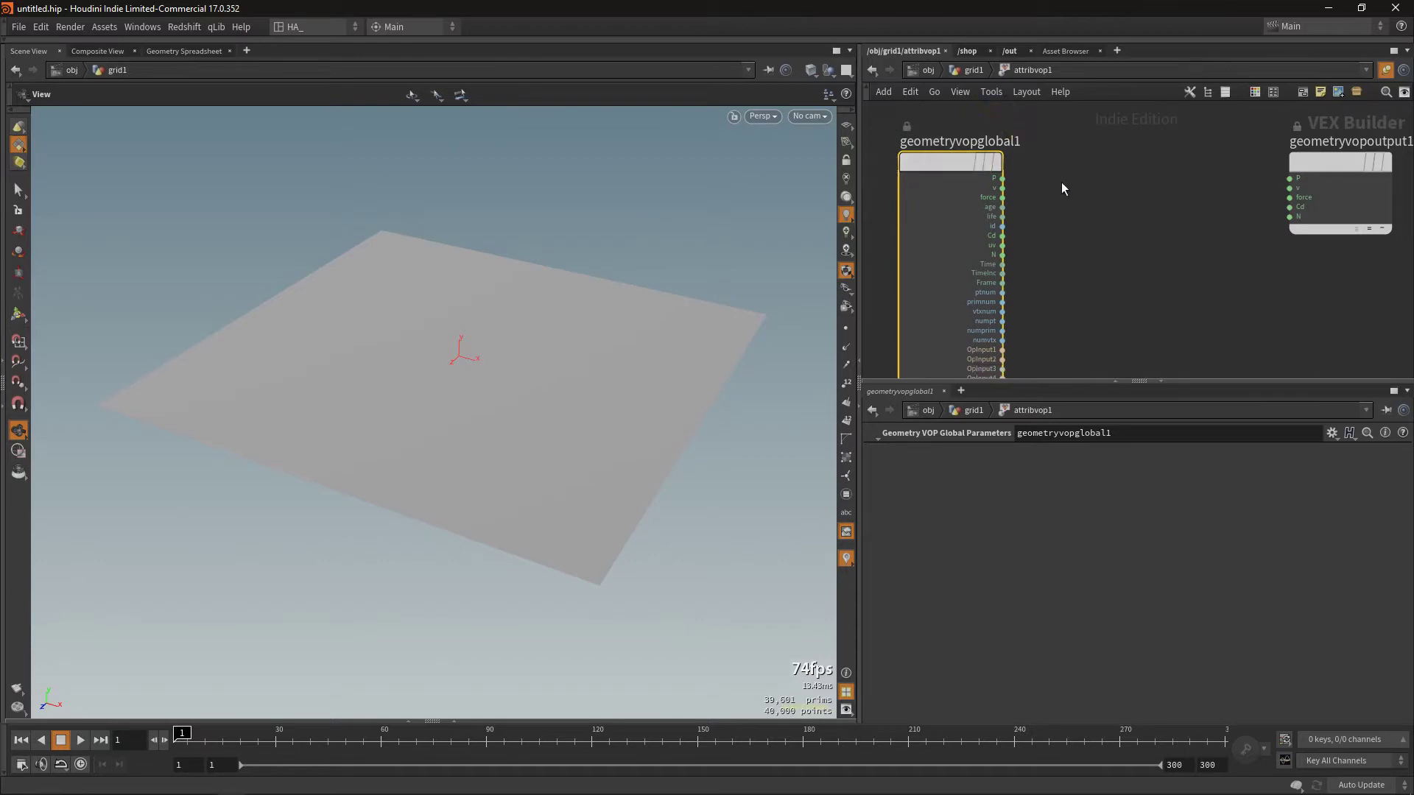
{"action": "scroll", "coordinate": [1062, 183], "scroll_direction": "up", "scroll_amount": 4}
{"action": "middle_click_drag", "start_coordinate": [1031, 197], "coordinate": [1151, 239]}
{"action": "scroll", "coordinate": [1086, 241], "scroll_direction": "down", "scroll_amount": 2}
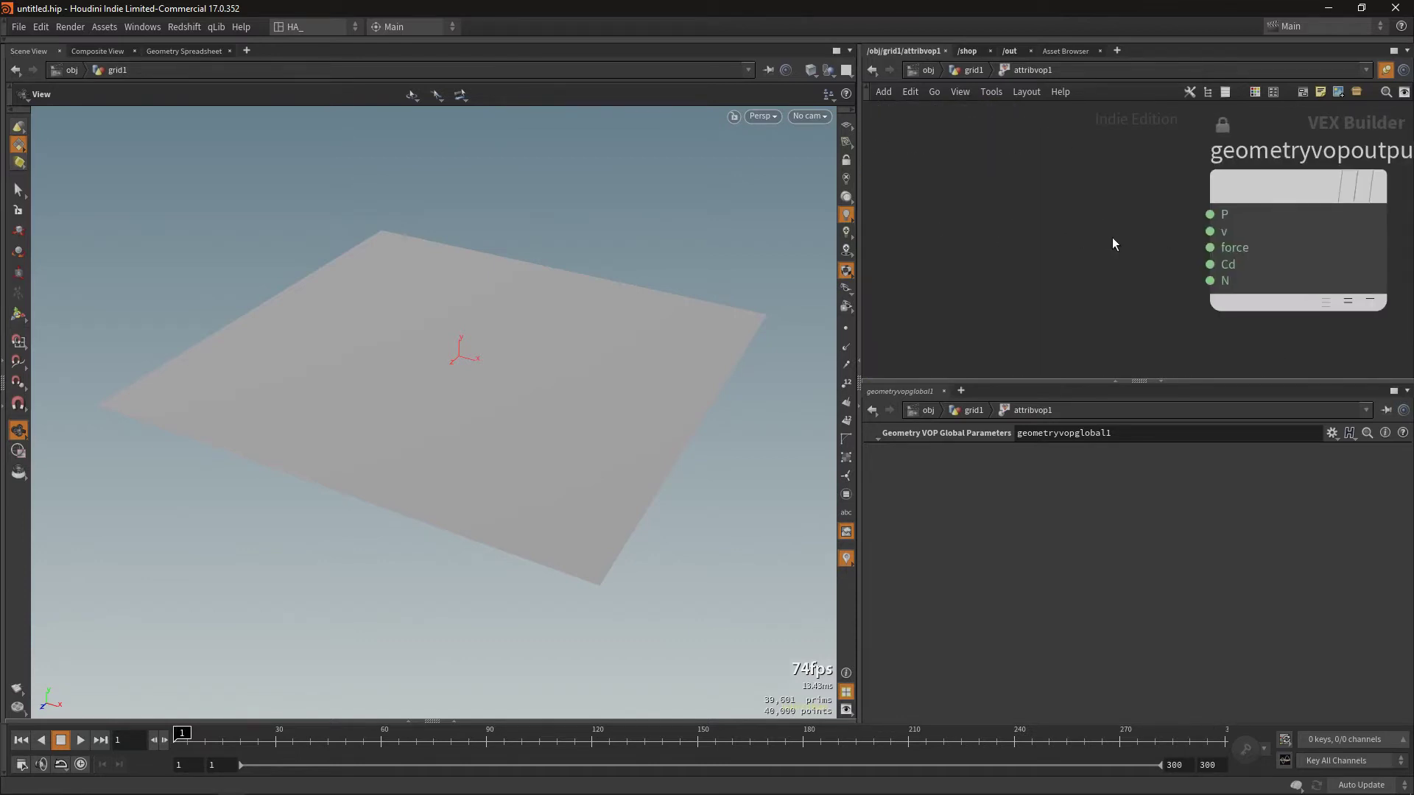
{"action": "middle_click_drag", "start_coordinate": [1031, 239], "coordinate": [1173, 251]}
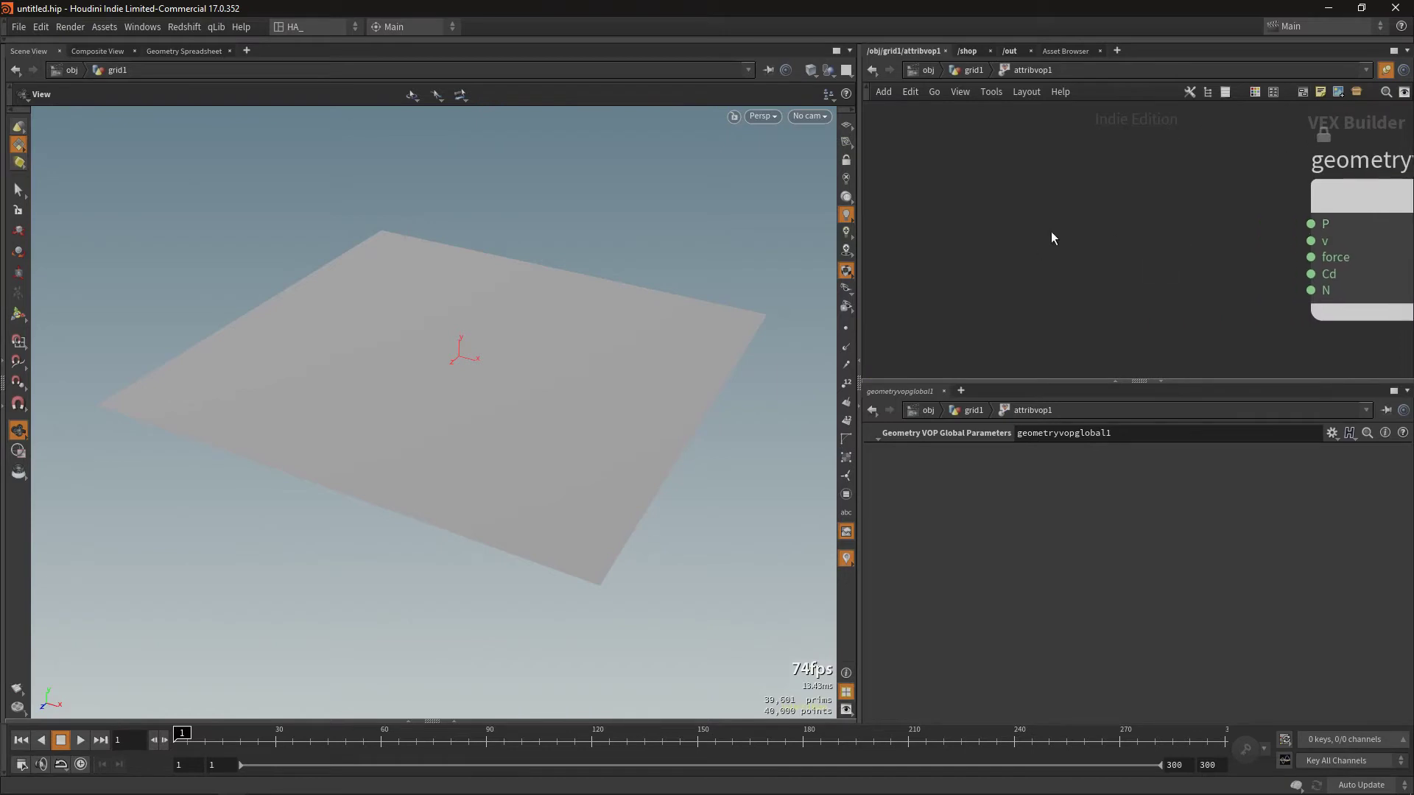
{"action": "scroll", "coordinate": [1062, 238], "scroll_direction": "down", "scroll_amount": 2}
Step: Go up to the grid1 network, show wire-over-shaded, and select grid1
{"action": "left_click", "coordinate": [973, 70]}
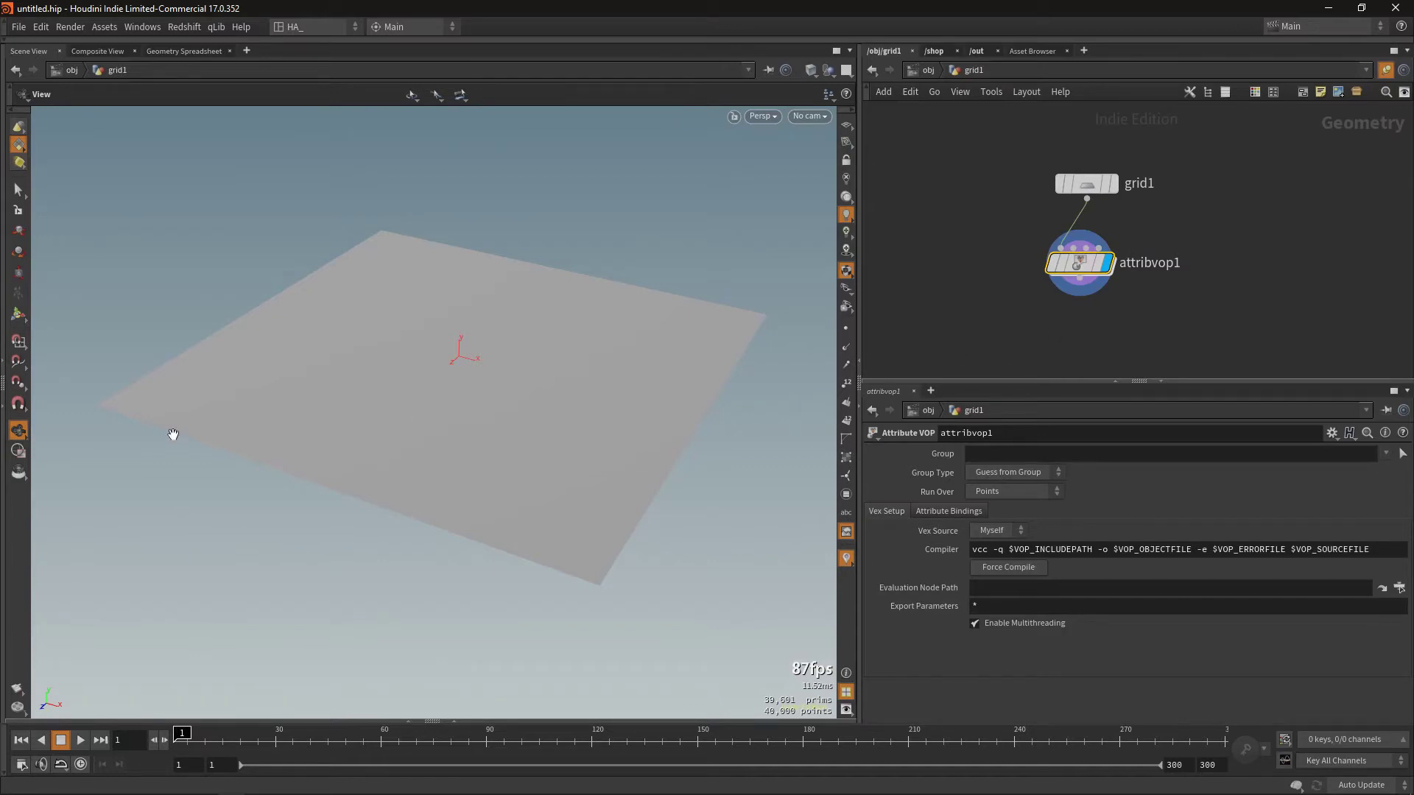
{"action": "mouse_move", "coordinate": [1080, 262]}
{"action": "key", "text": "shift+w"}
{"action": "left_click", "coordinate": [1086, 184]}
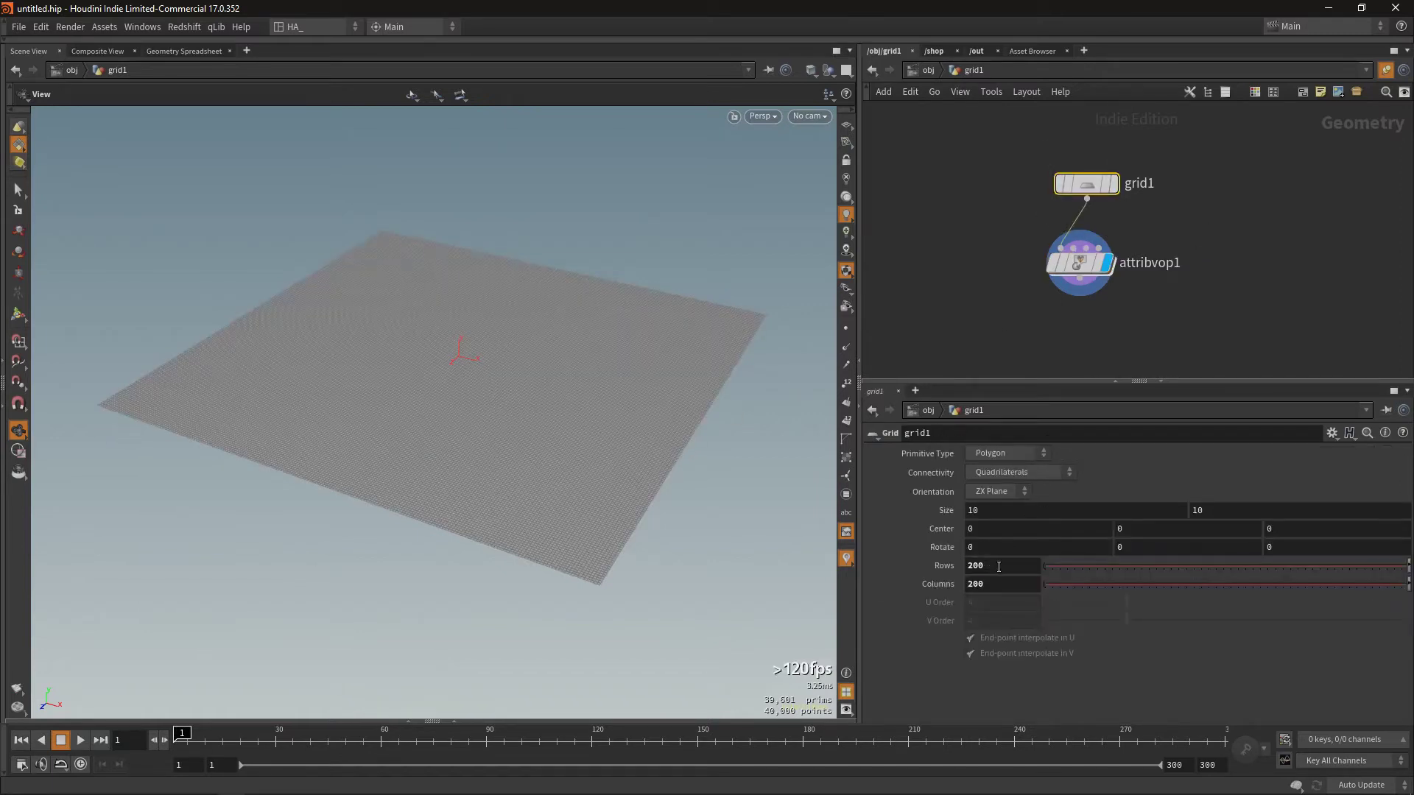
Step: Set grid1 to 50 rows and 50 columns
{"action": "type", "text": "50"}
{"action": "key", "text": "Tab"}
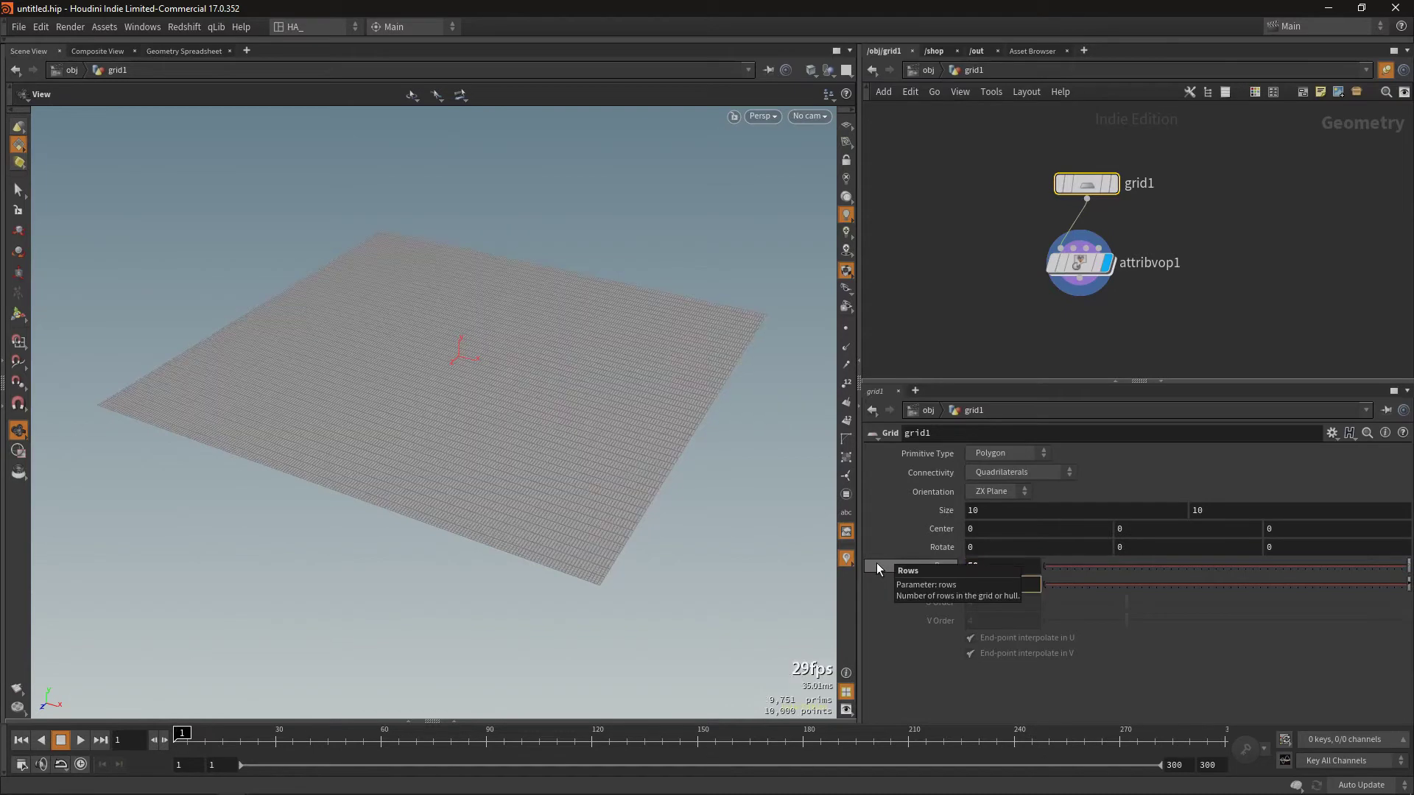
{"action": "type", "text": "50"}
{"action": "key", "text": "Return"}
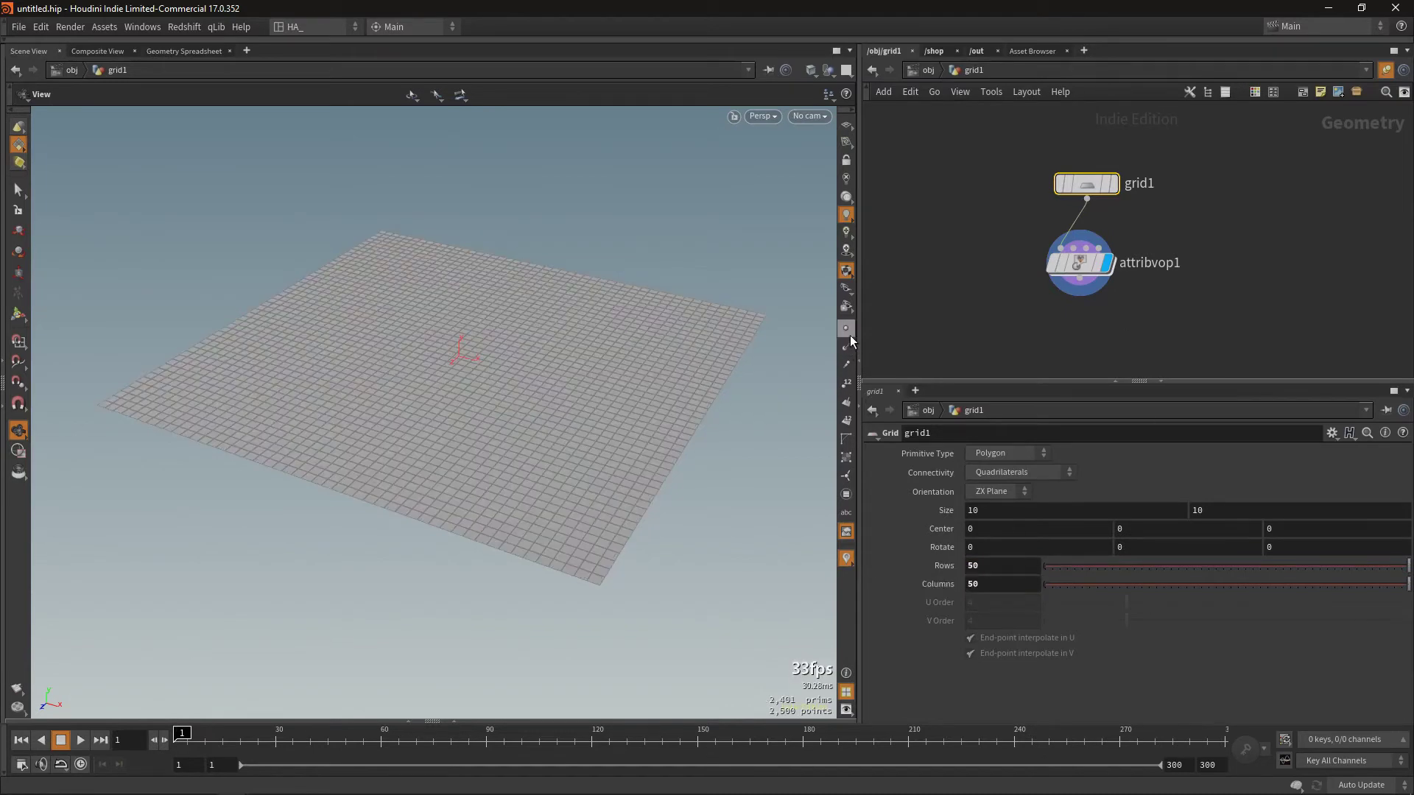
Step: Display the grid's points and list their positions in the Geometry Spreadsheet
{"action": "left_click", "coordinate": [841, 334]}
{"action": "left_click_drag", "start_coordinate": [537, 486], "coordinate": [482, 464]}
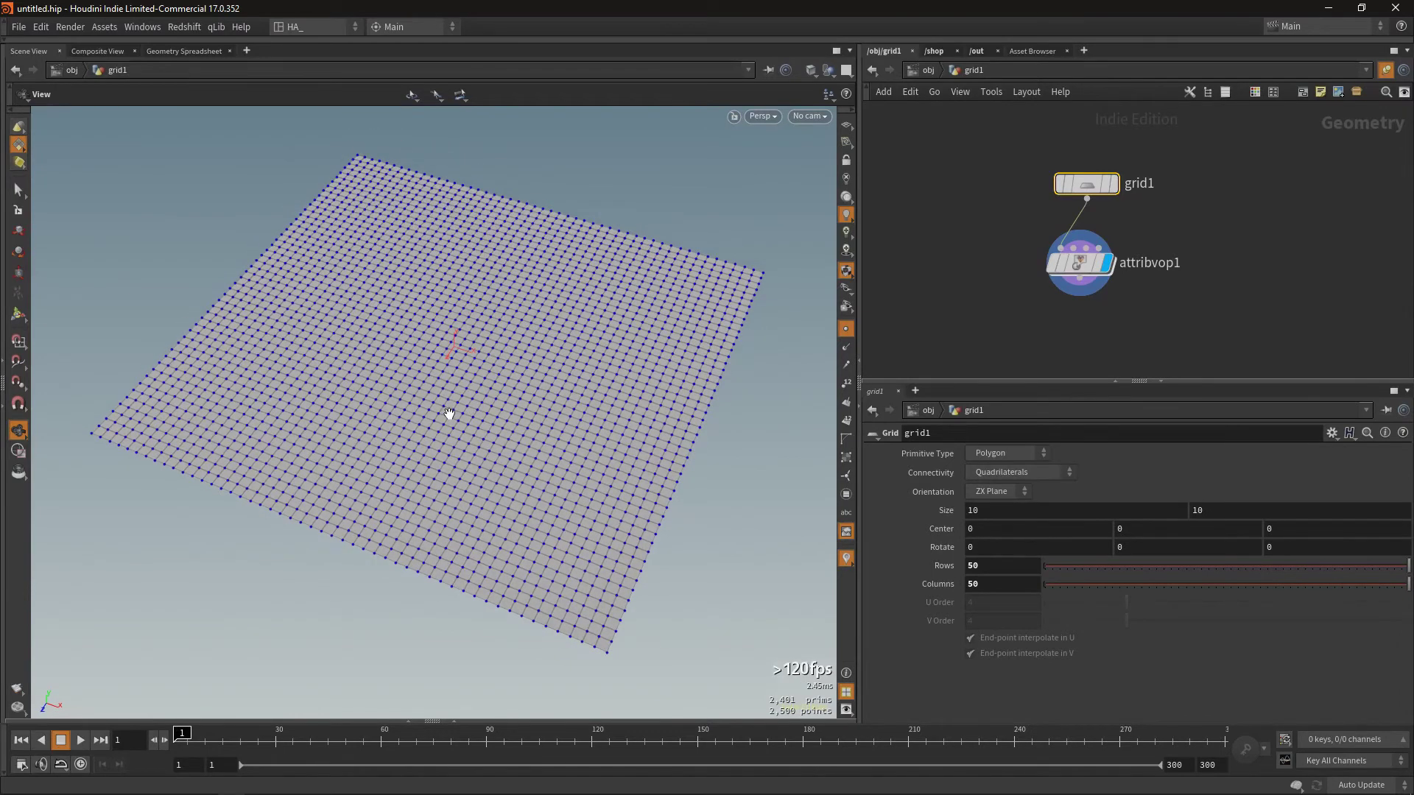
{"action": "left_click_drag", "start_coordinate": [449, 413], "coordinate": [498, 410]}
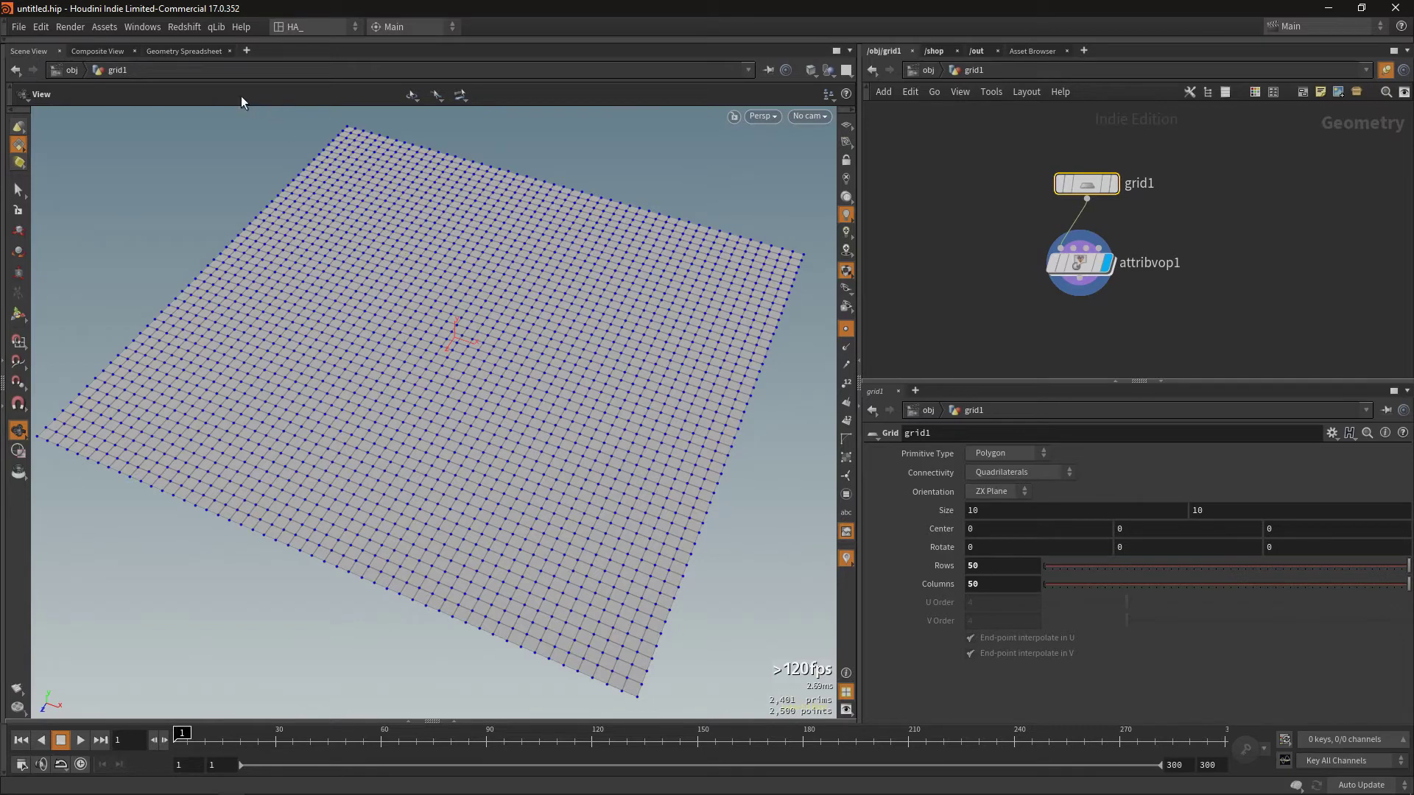
{"action": "left_click", "coordinate": [187, 51]}
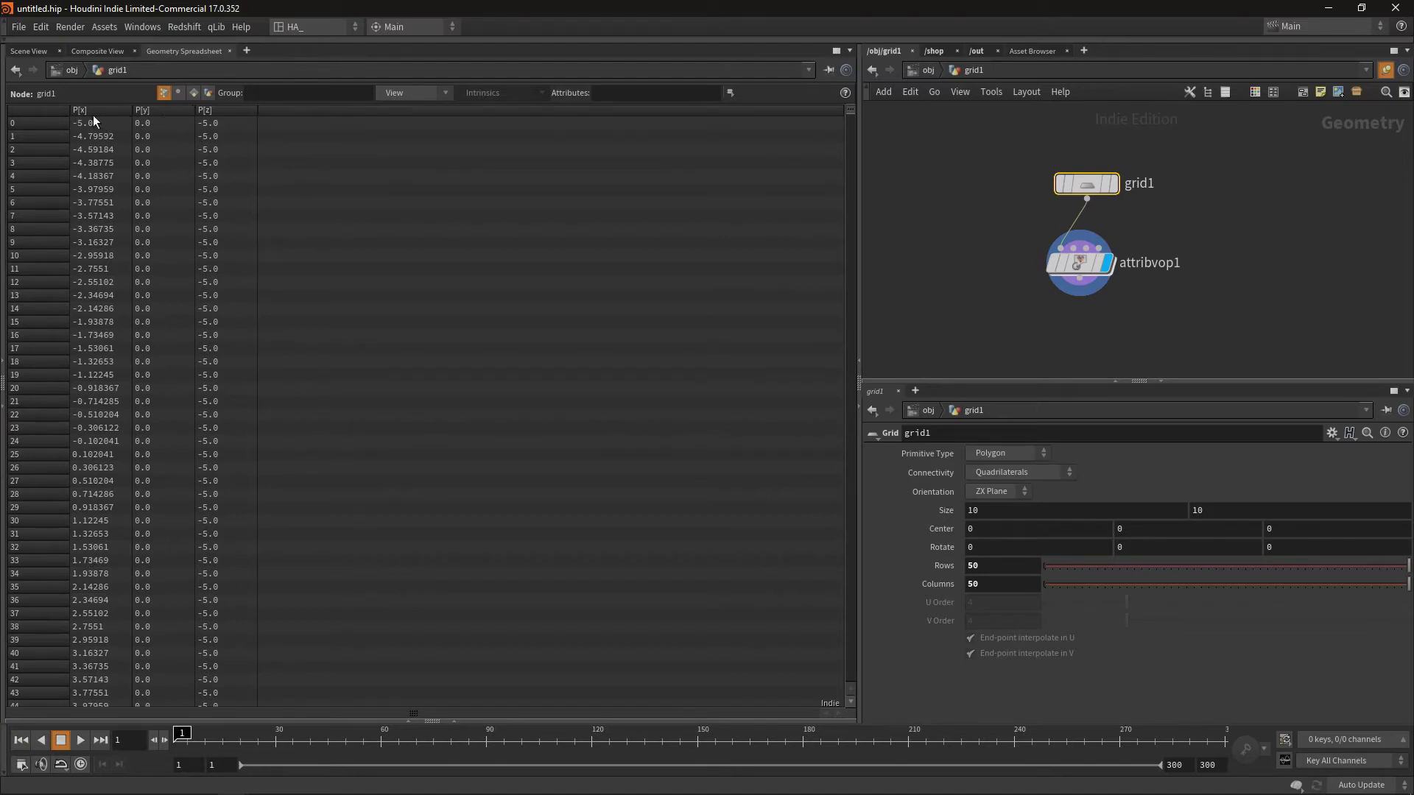
{"action": "left_click", "coordinate": [35, 52]}
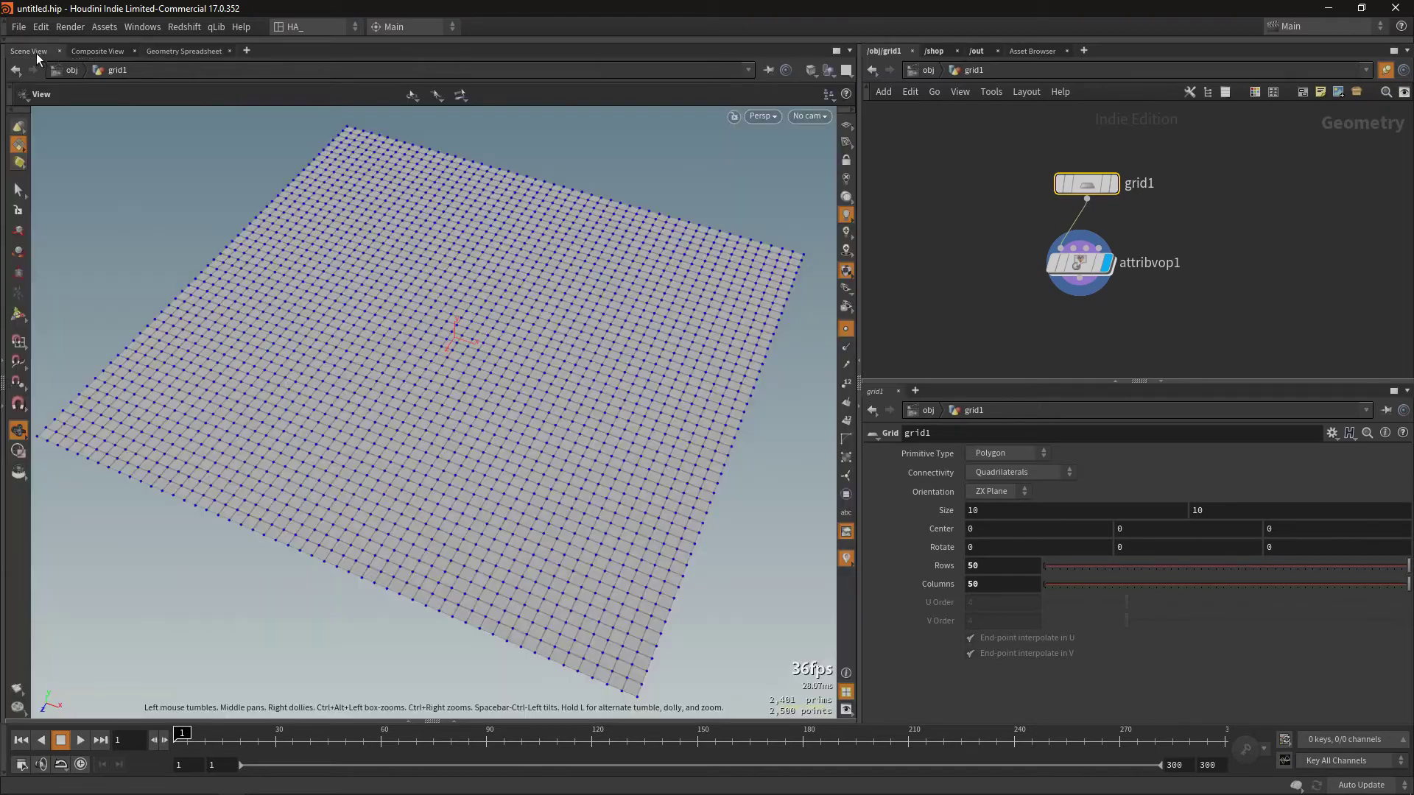
{"action": "mouse_move", "coordinate": [506, 480]}
{"action": "left_mouse_down"}
{"action": "mouse_move", "coordinate": [486, 424]}
{"action": "mouse_move", "coordinate": [556, 435]}
{"action": "left_mouse_up"}
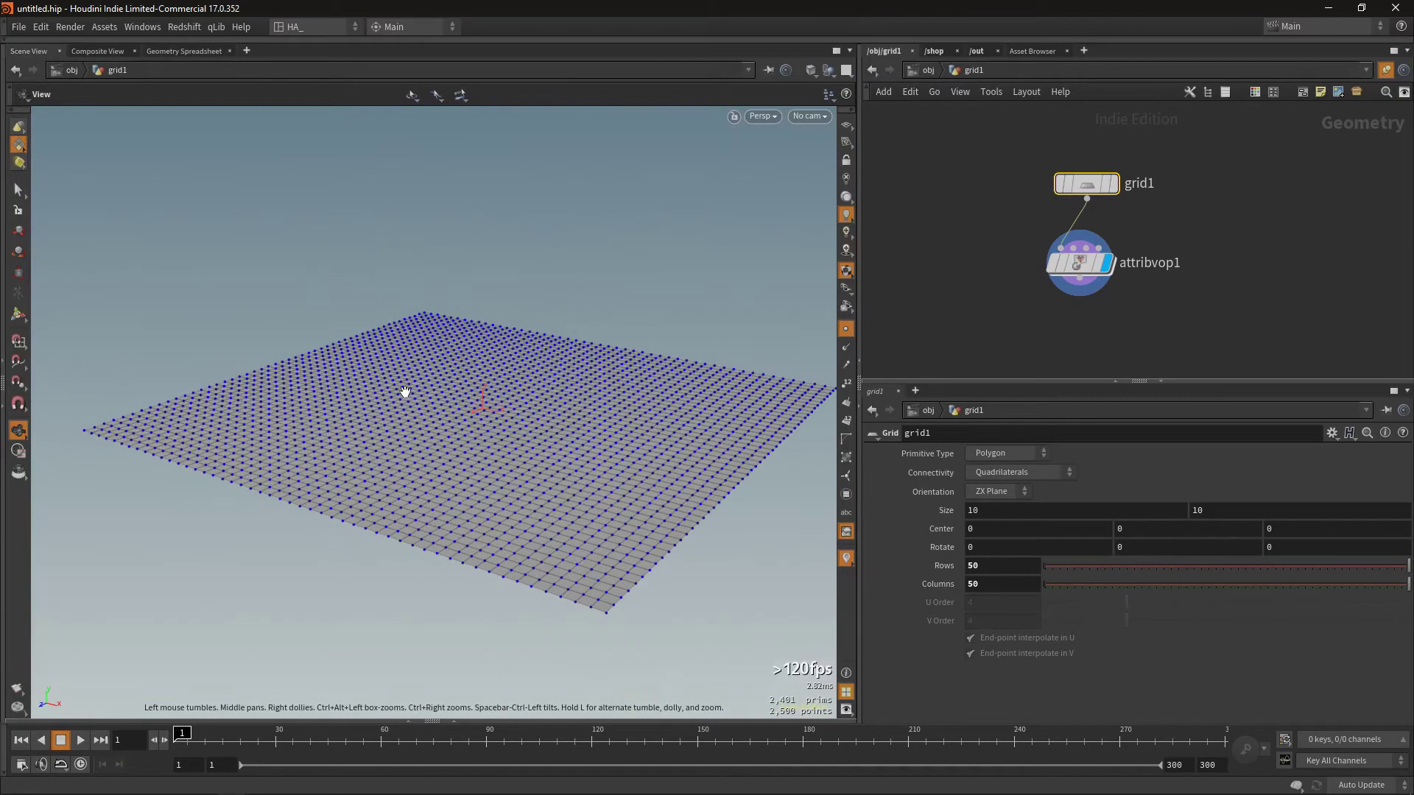
{"action": "left_click_drag", "start_coordinate": [405, 395], "coordinate": [508, 452]}
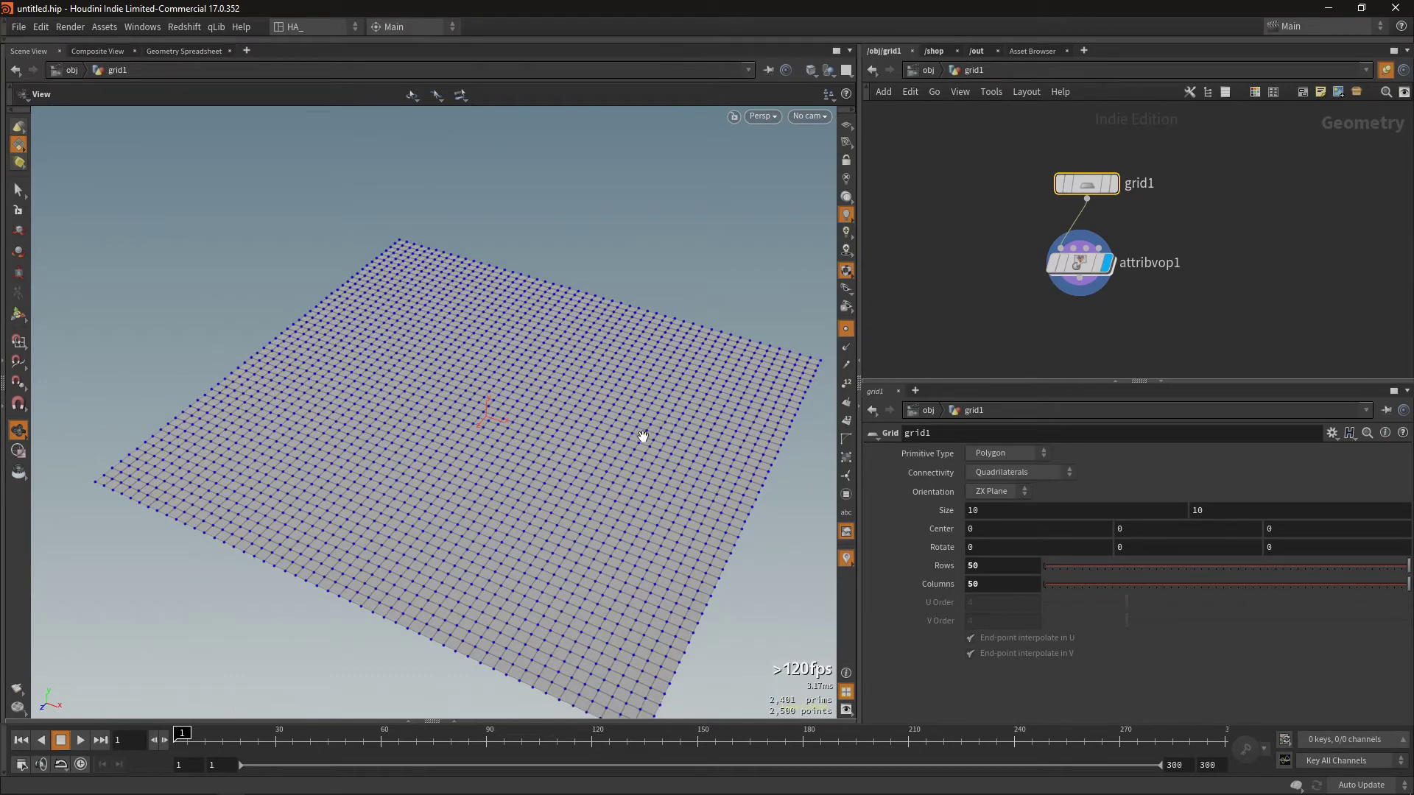
{"action": "left_click_drag", "start_coordinate": [404, 510], "coordinate": [432, 474]}
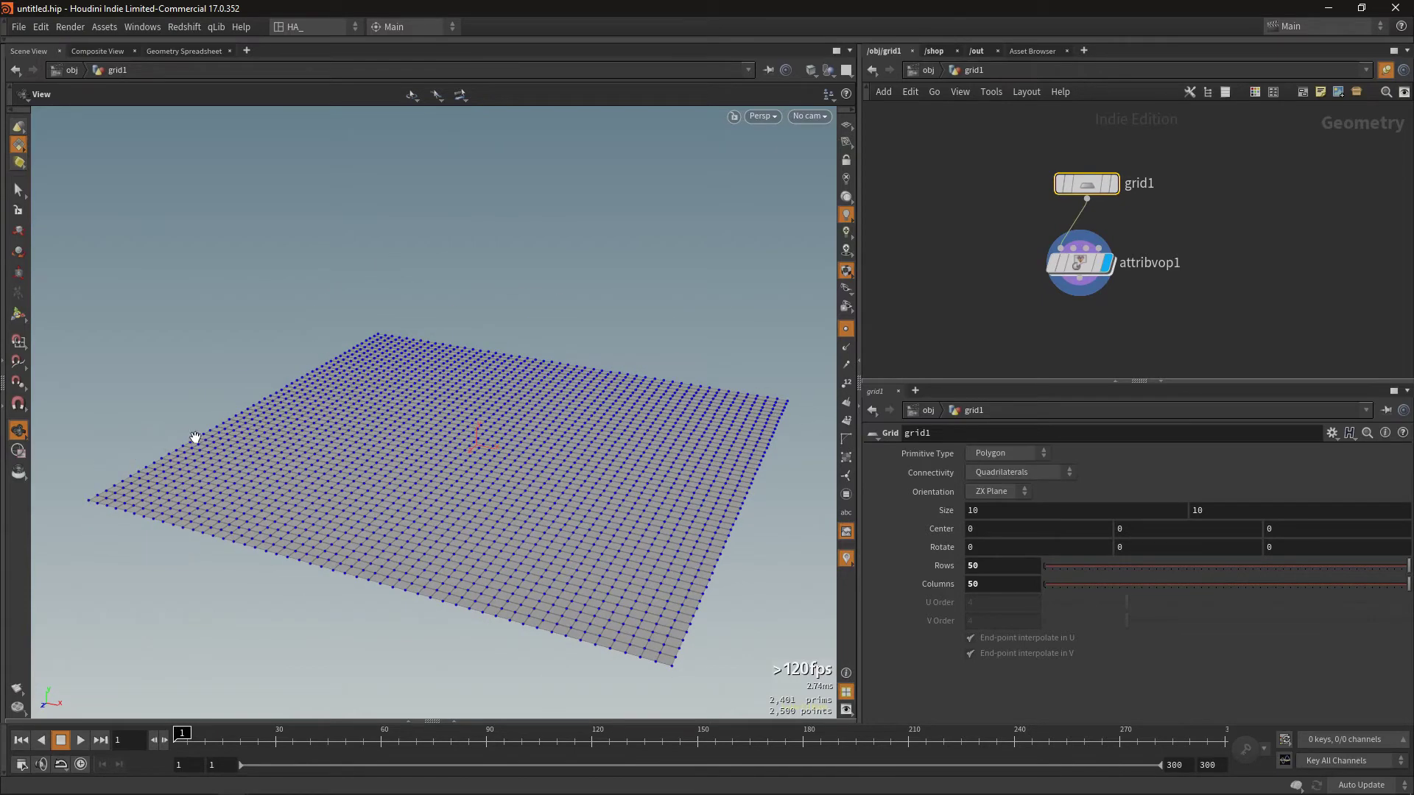
{"action": "left_click", "coordinate": [168, 53]}
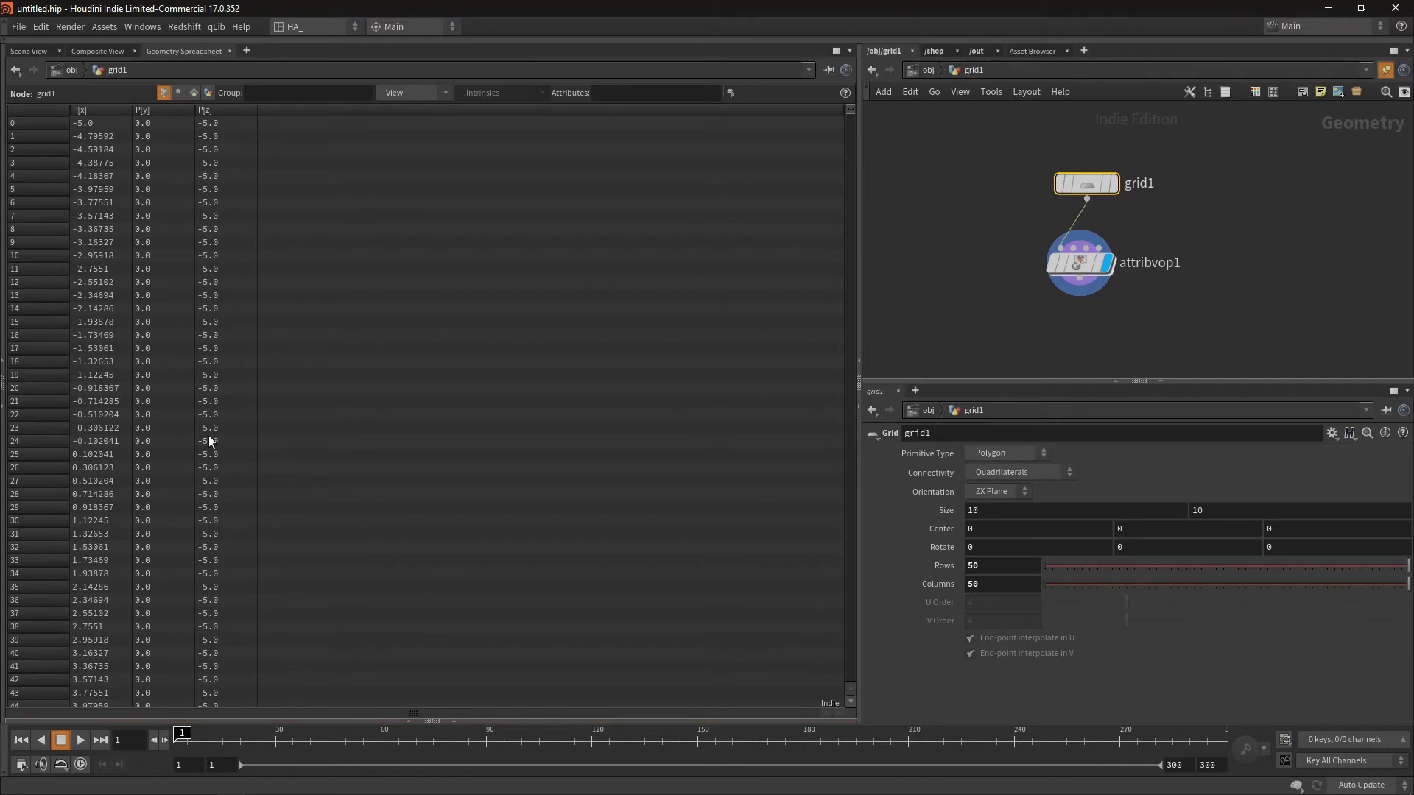
{"action": "key", "text": "alt+1"}
Step: Enter attribvop1, hide point markers, and frame the global parameters node
{"action": "double_click", "coordinate": [1086, 261]}
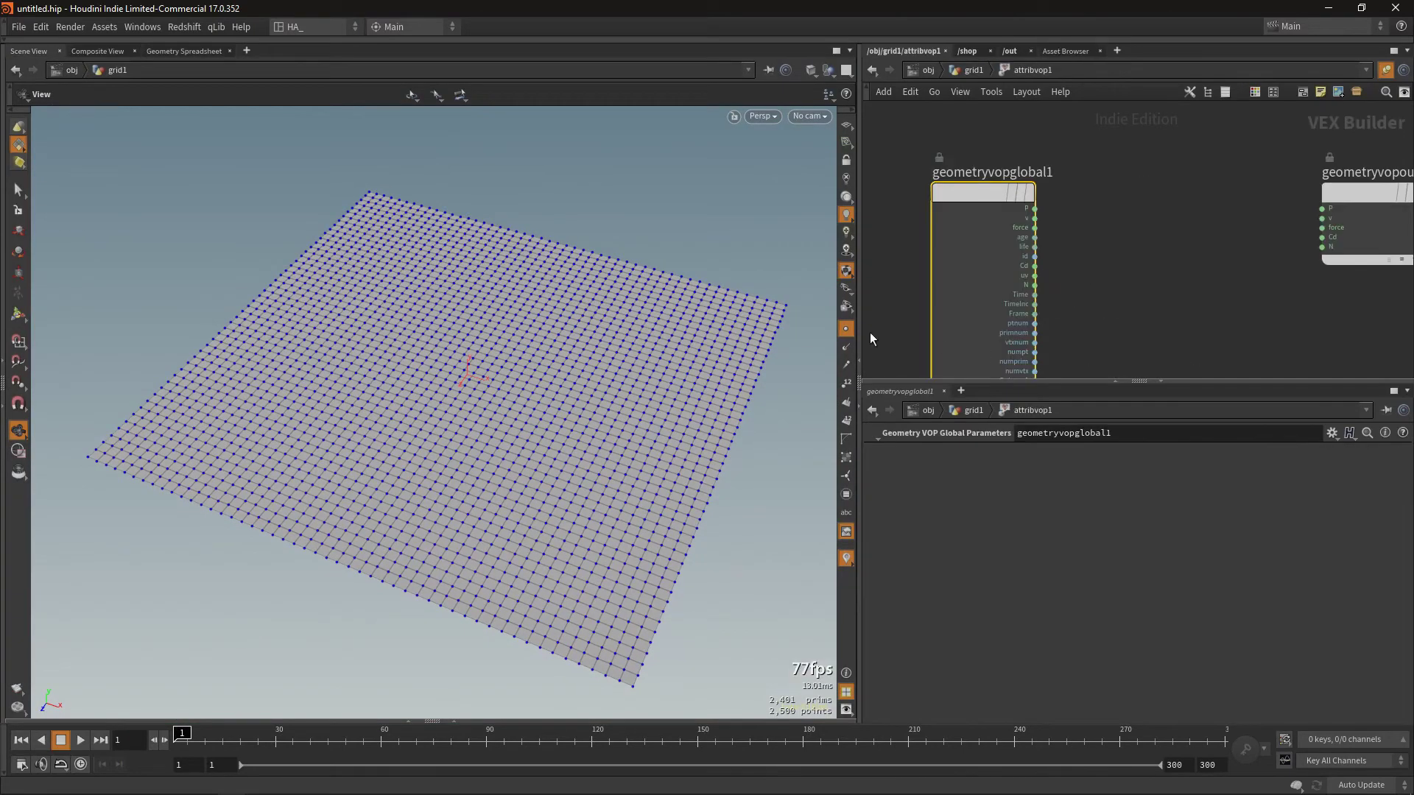
{"action": "left_click", "coordinate": [847, 331]}
{"action": "left_click_drag", "start_coordinate": [1011, 193], "coordinate": [969, 195]}
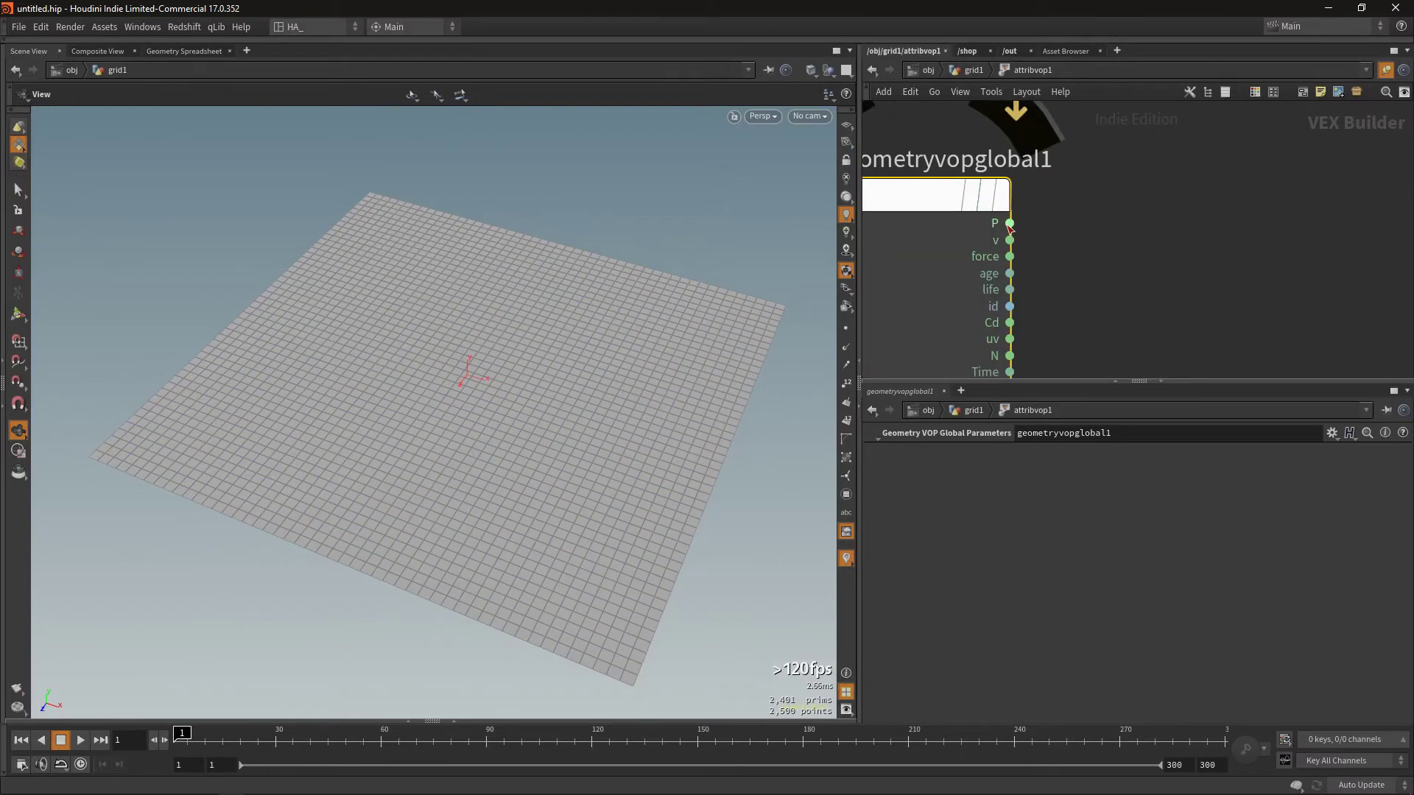
{"action": "scroll", "coordinate": [1284, 204], "scroll_direction": "up", "scroll_amount": 2}
{"action": "key", "text": "f"}
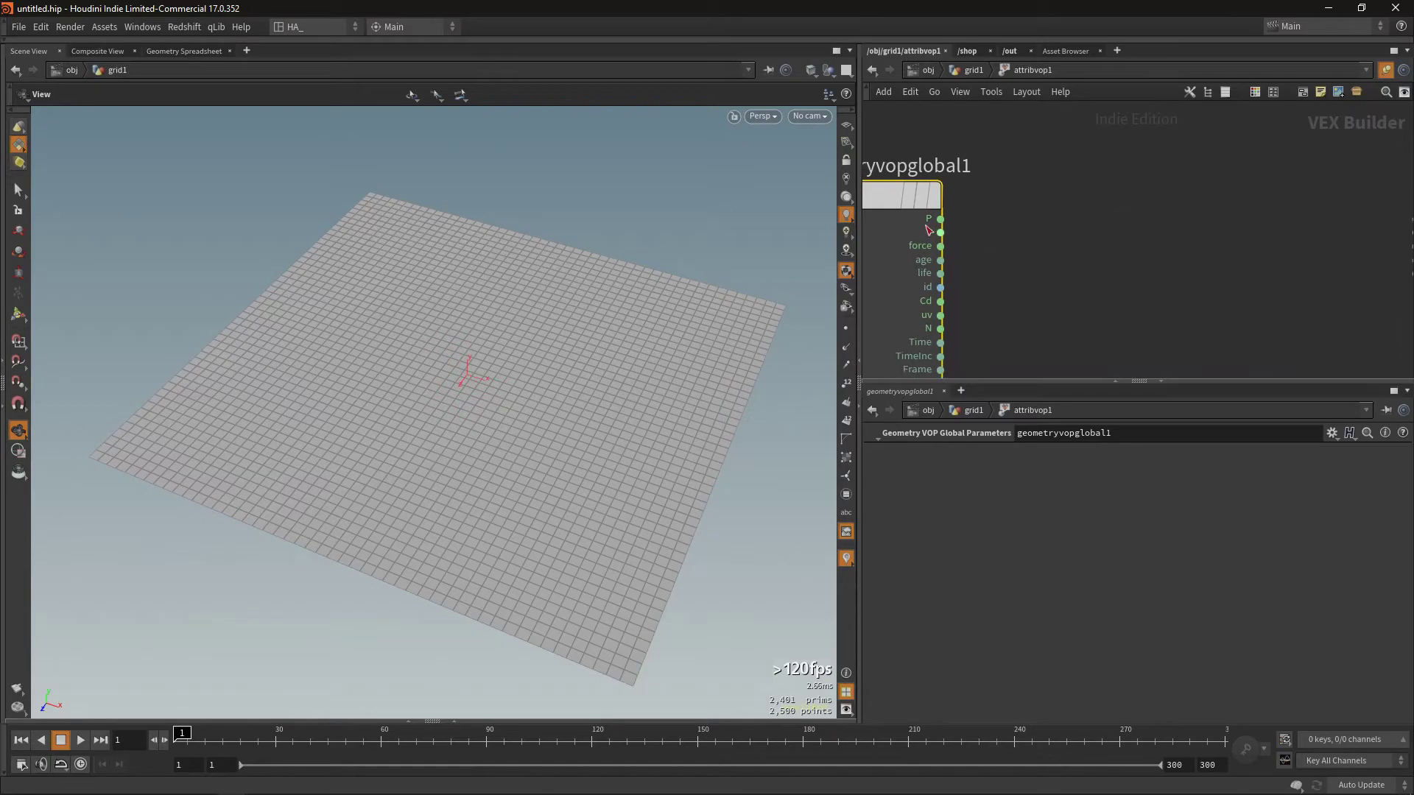
Step: Add a Vector to Float node fed by the global P output
{"action": "left_click", "coordinate": [941, 219]}
{"action": "key", "text": "Tab"}
{"action": "type", "text": "vecto"}
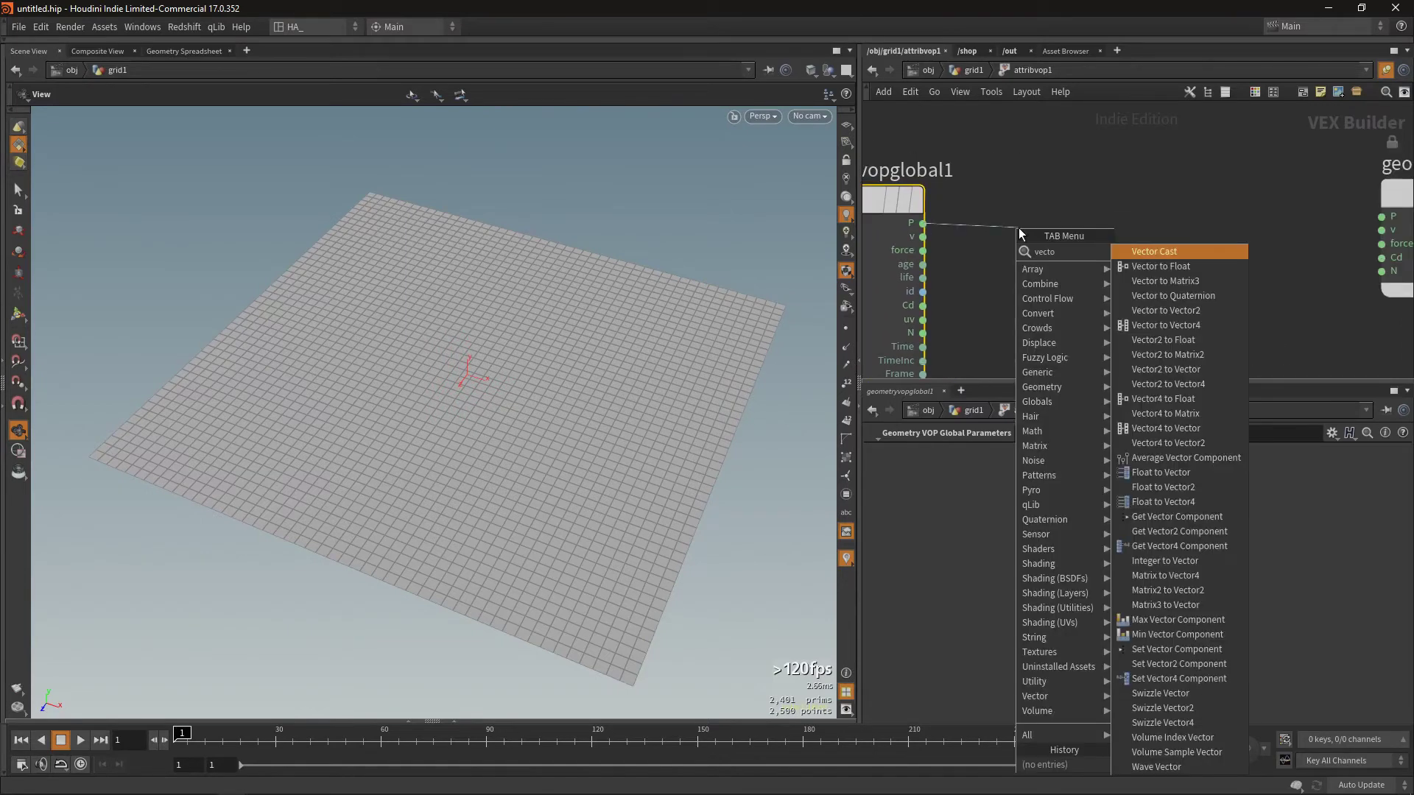
{"action": "type", "text": " tof"}
{"action": "key", "text": "Return"}
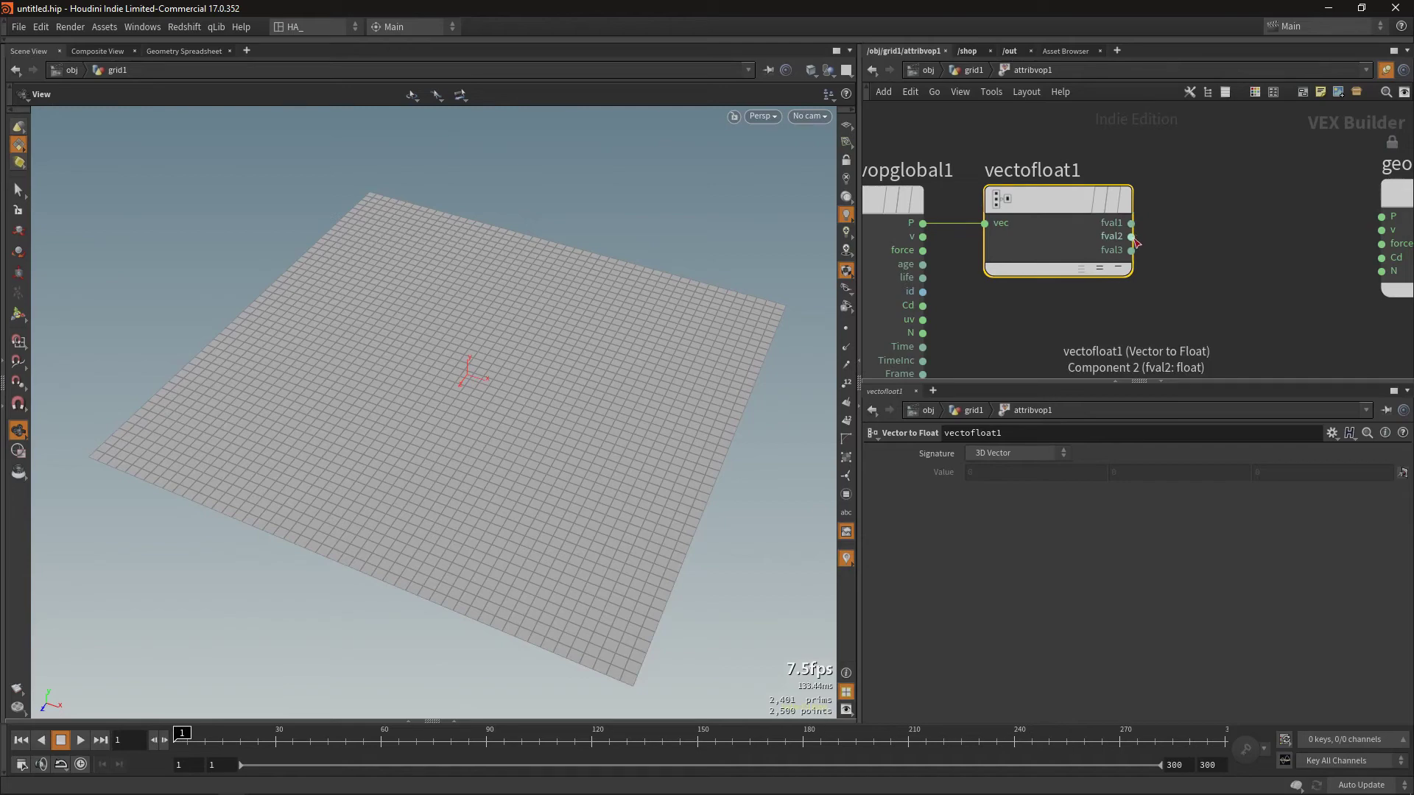
{"action": "middle_click_drag", "start_coordinate": [1222, 255], "coordinate": [1158, 263]}
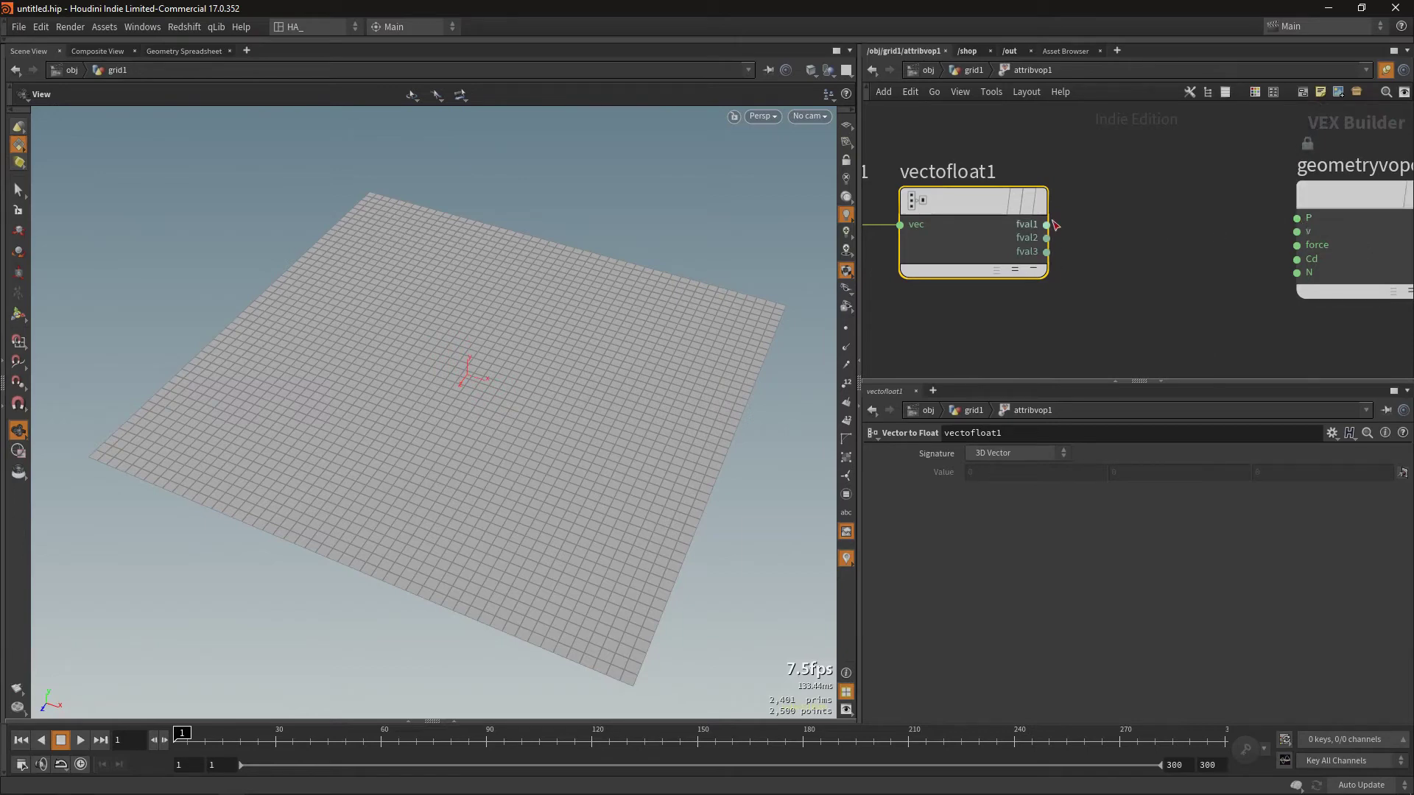
Step: Add a Float to Vector node and wire its vector into output P
{"action": "key", "text": "Tab"}
{"action": "type", "text": "floa"}
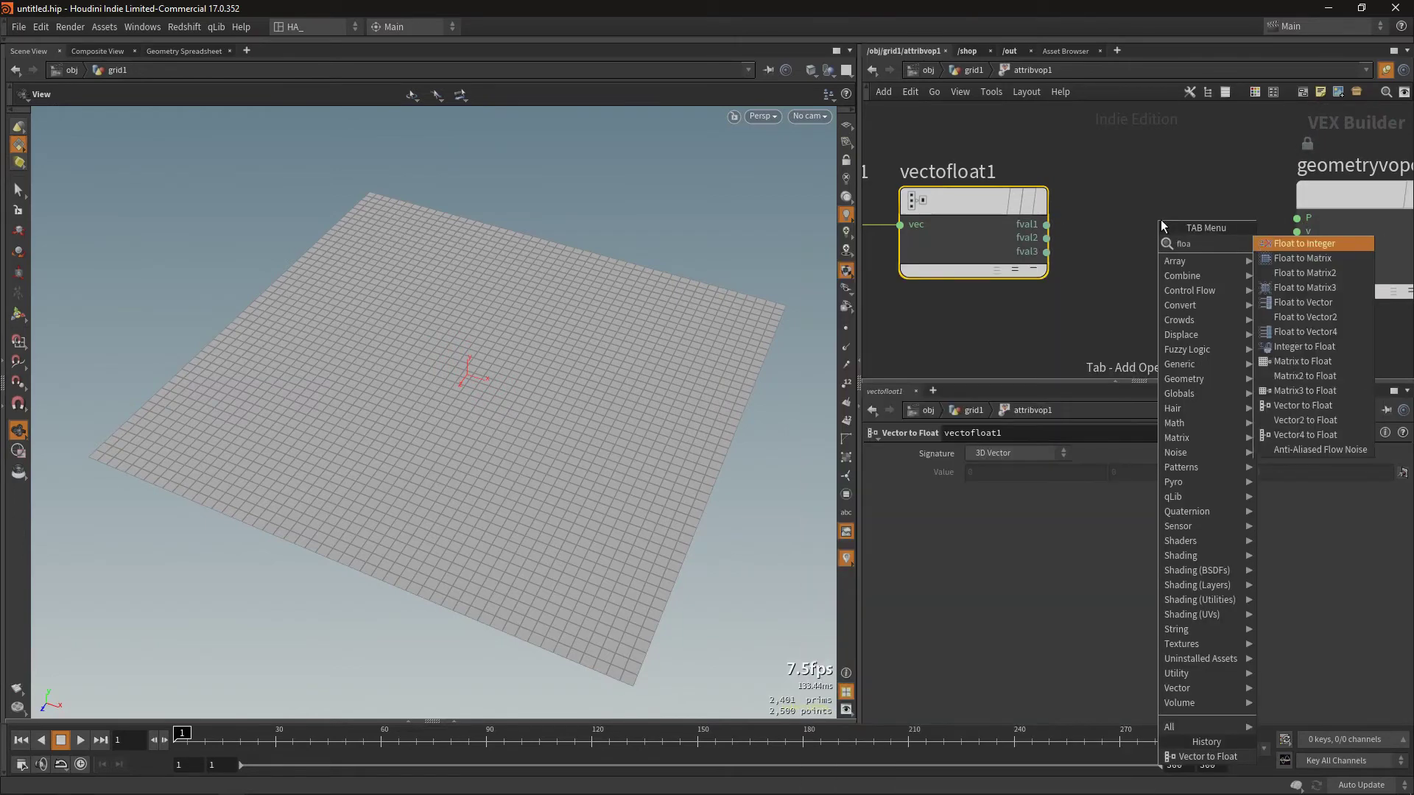
{"action": "type", "text": "t"}
{"action": "key", "text": "Down"}
{"action": "key", "text": "Down"}
{"action": "key", "text": "Down"}
{"action": "key", "text": "Return"}
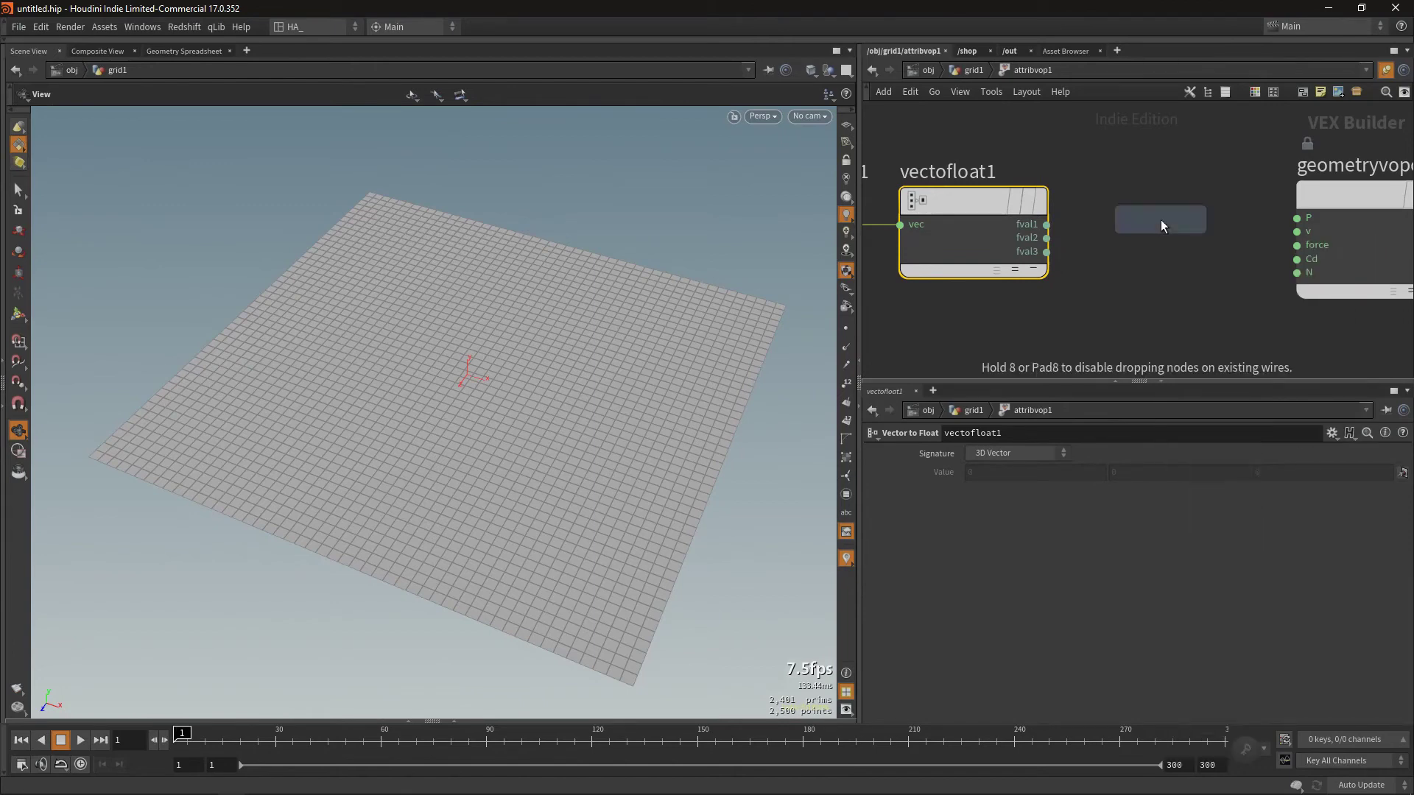
{"action": "left_click", "coordinate": [1160, 219]}
{"action": "left_click", "coordinate": [1248, 247]}
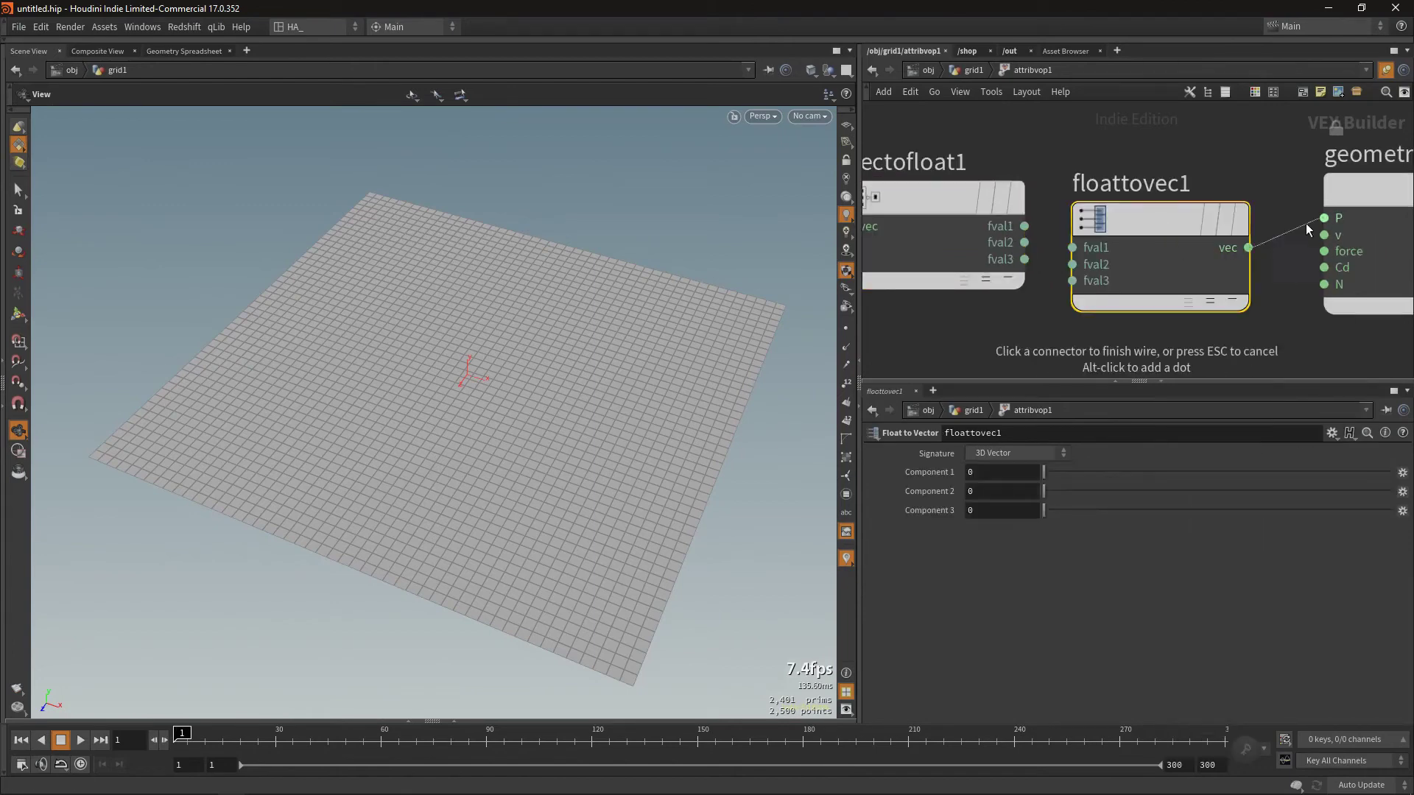
{"action": "left_click", "coordinate": [1323, 218]}
{"action": "left_click_drag", "start_coordinate": [1133, 228], "coordinate": [1161, 210]}
Step: Wire fval1, fval2 and fval3 from vectofloat1 into floattovec1
{"action": "left_click", "coordinate": [1024, 226]}
{"action": "left_click", "coordinate": [1099, 234]}
{"action": "left_click", "coordinate": [1024, 242]}
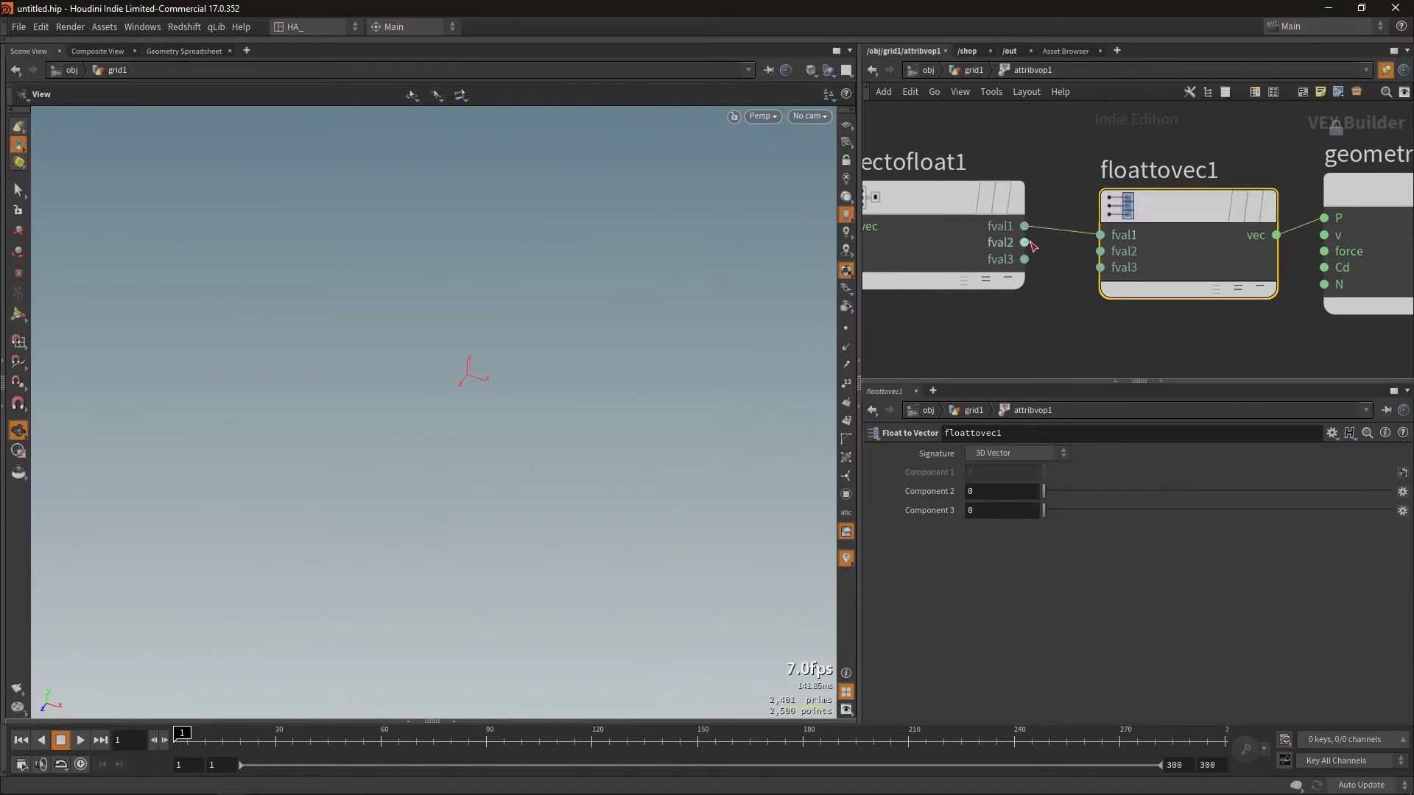
{"action": "left_click", "coordinate": [1100, 251]}
{"action": "left_click", "coordinate": [1024, 259]}
{"action": "left_click", "coordinate": [1100, 267]}
{"action": "key", "text": "h"}
{"action": "middle_click_drag", "start_coordinate": [1132, 259], "coordinate": [1140, 256]}
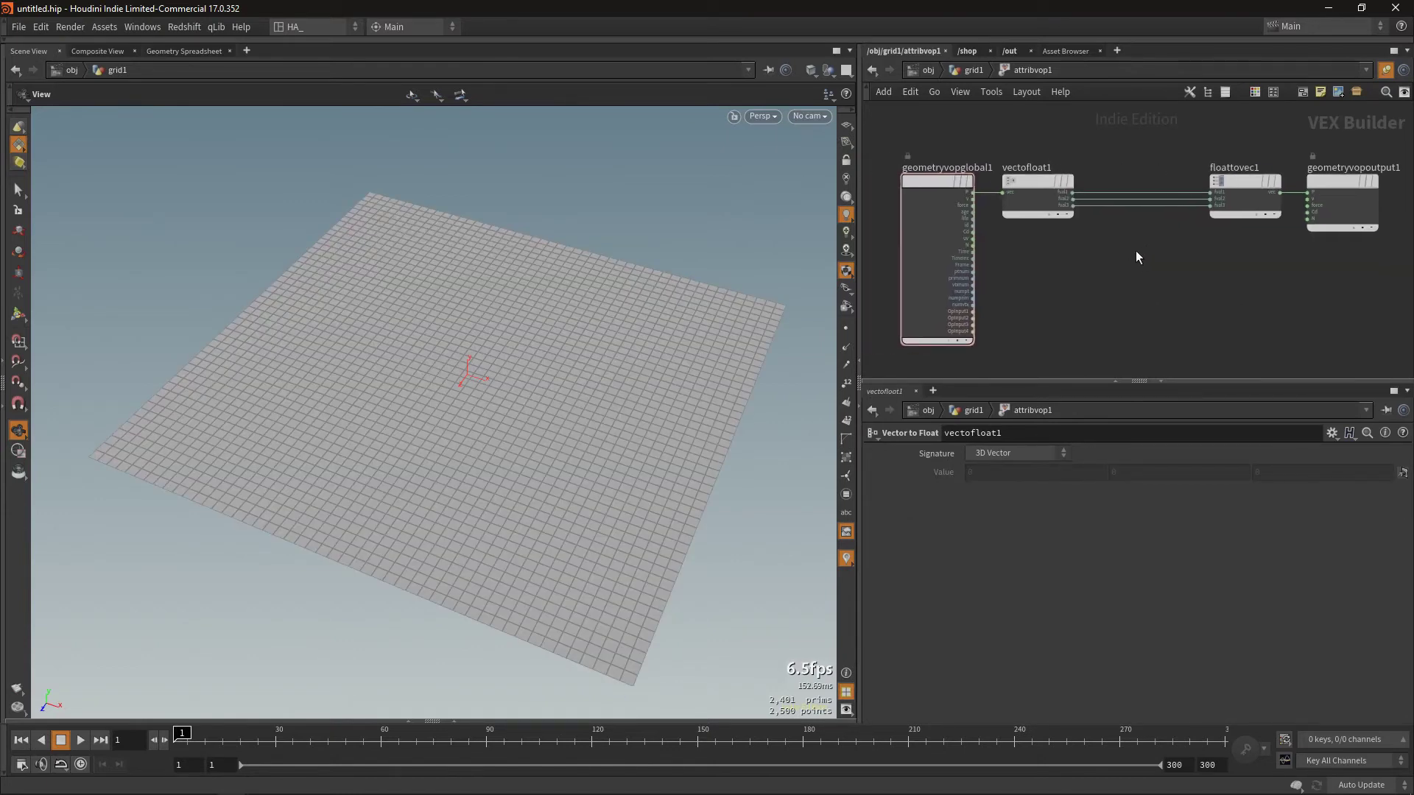
Step: Maximise the network editor and add a Turbulent Noise node
{"action": "key", "text": "ctrl+b"}
{"action": "key", "text": "p"}
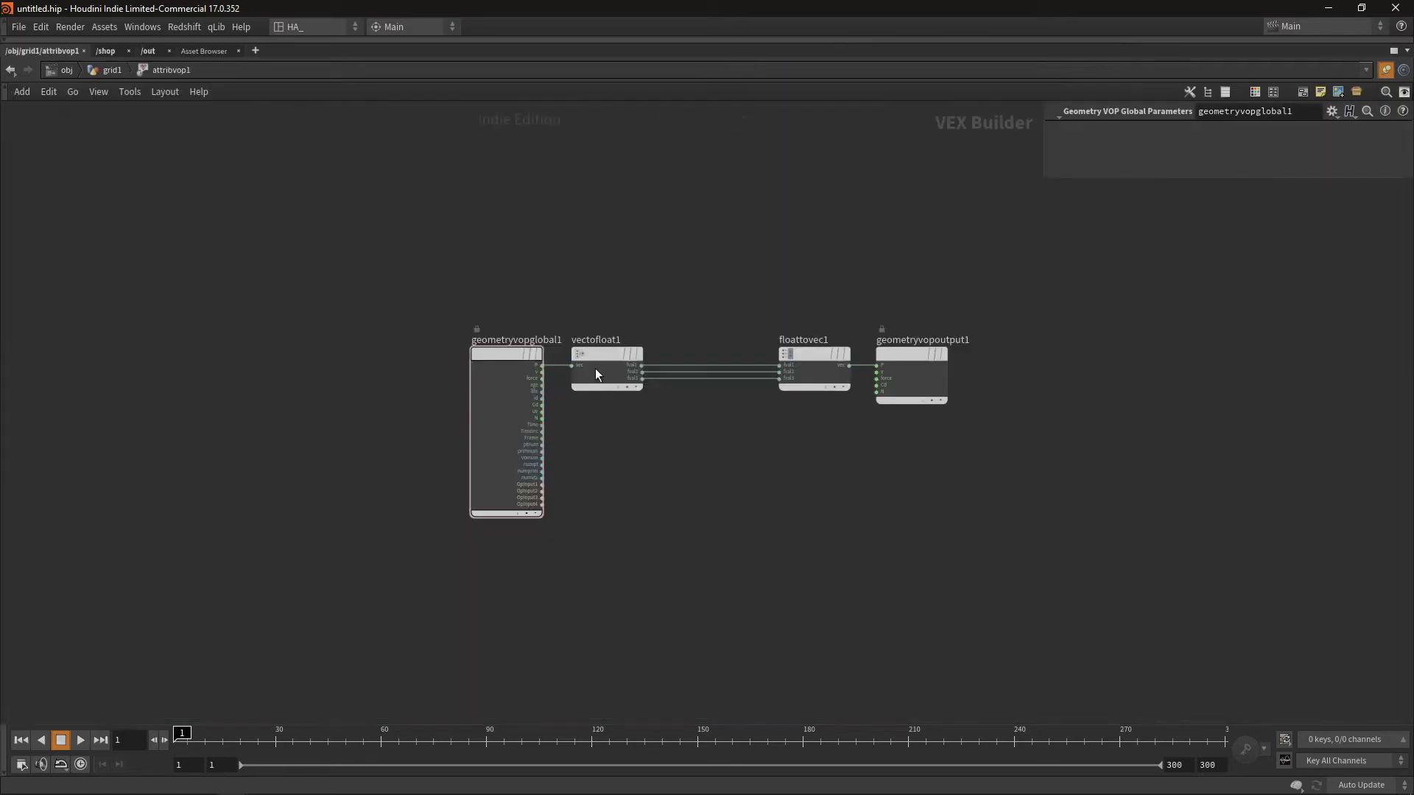
{"action": "scroll", "coordinate": [665, 356], "scroll_direction": "up", "scroll_amount": 4}
{"action": "scroll", "coordinate": [665, 356], "scroll_direction": "up", "scroll_amount": 1}
{"action": "key", "text": "h"}
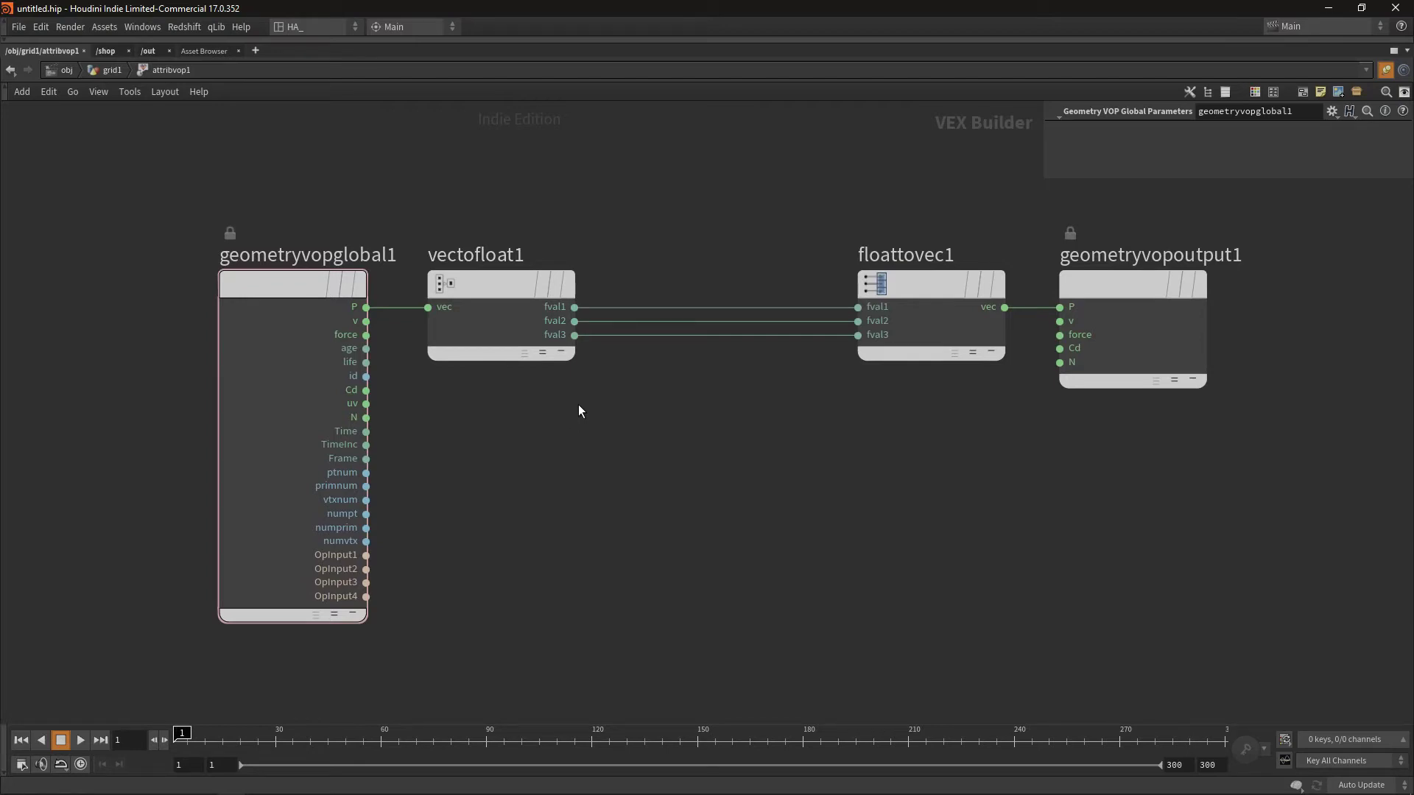
{"action": "key", "text": "Tab"}
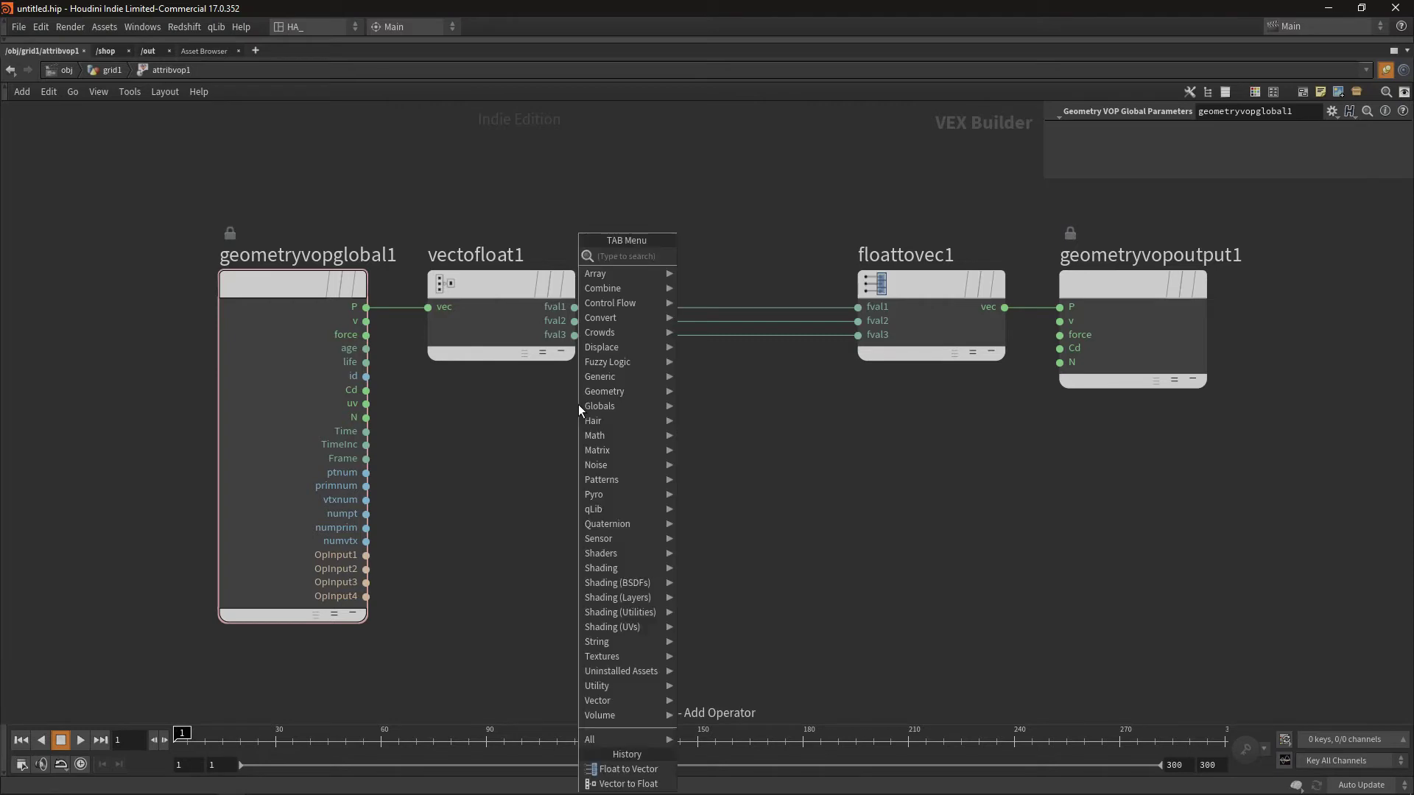
{"action": "type", "text": "add"}
{"action": "key", "text": "Return"}
{"action": "left_click", "coordinate": [577, 404]}
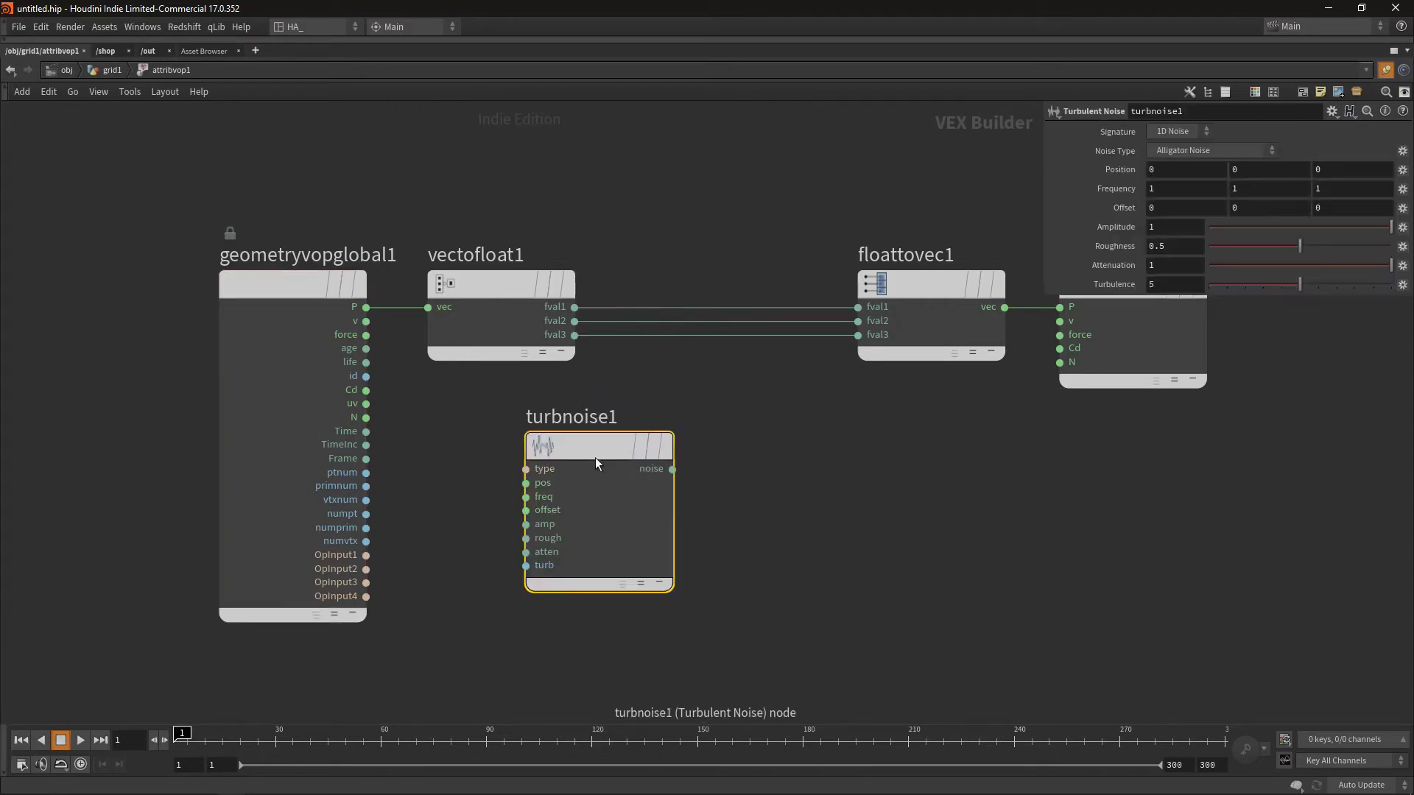
{"action": "mouse_move", "coordinate": [595, 457]}
{"action": "left_mouse_down"}
{"action": "mouse_move", "coordinate": [617, 454]}
{"action": "mouse_move", "coordinate": [634, 480]}
{"action": "left_mouse_up"}
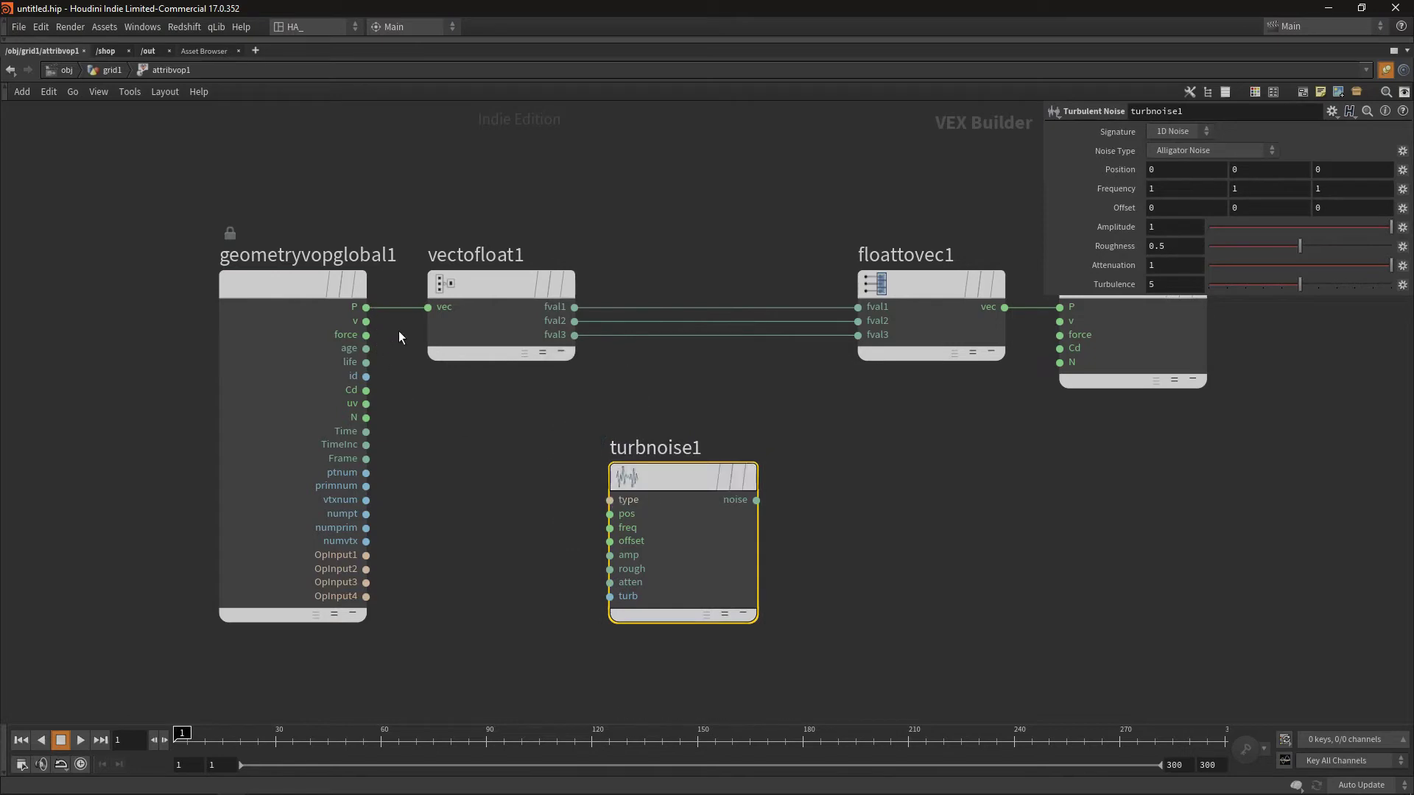
Step: Wire P into turbnoise1's pos input and its noise output into Cd
{"action": "left_click", "coordinate": [367, 307]}
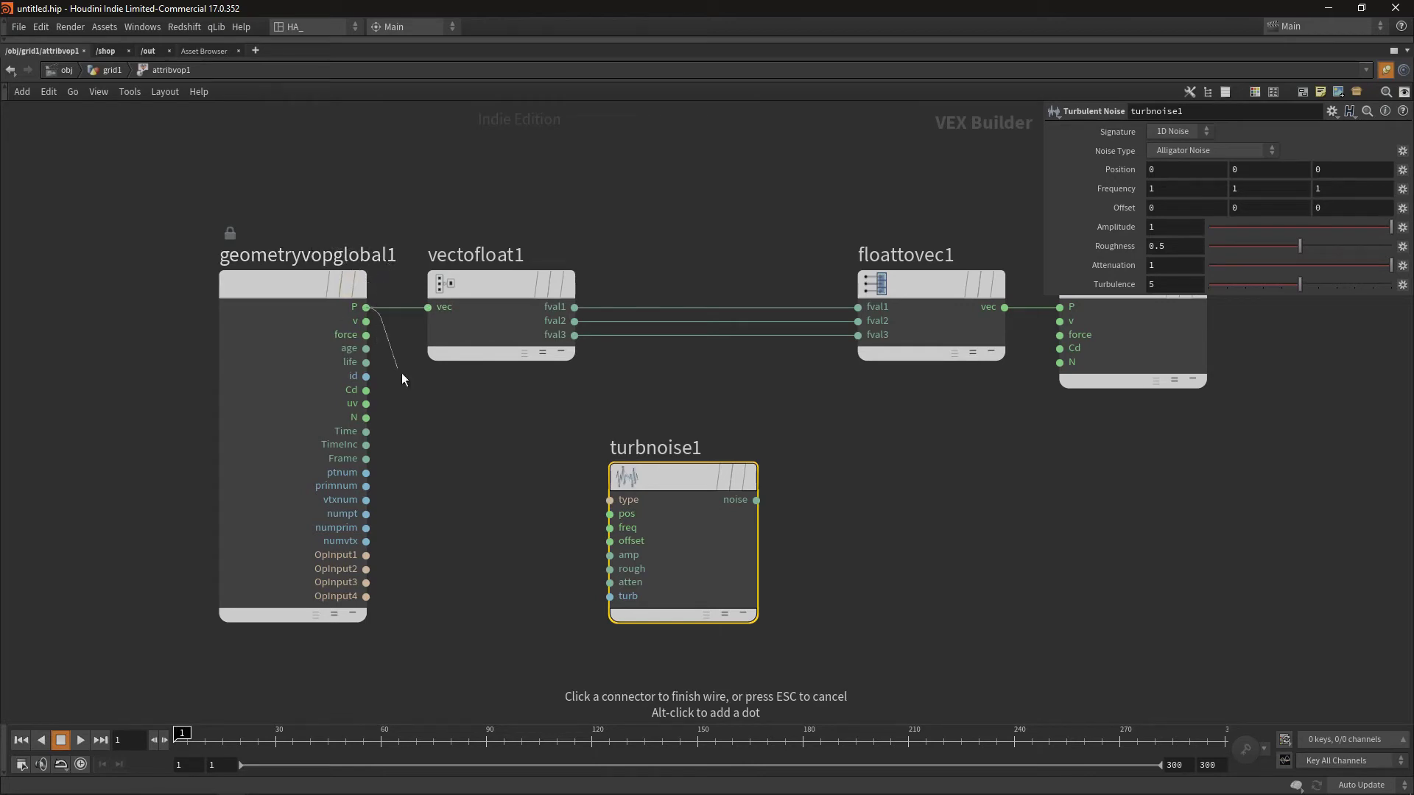
{"action": "left_click", "coordinate": [609, 514]}
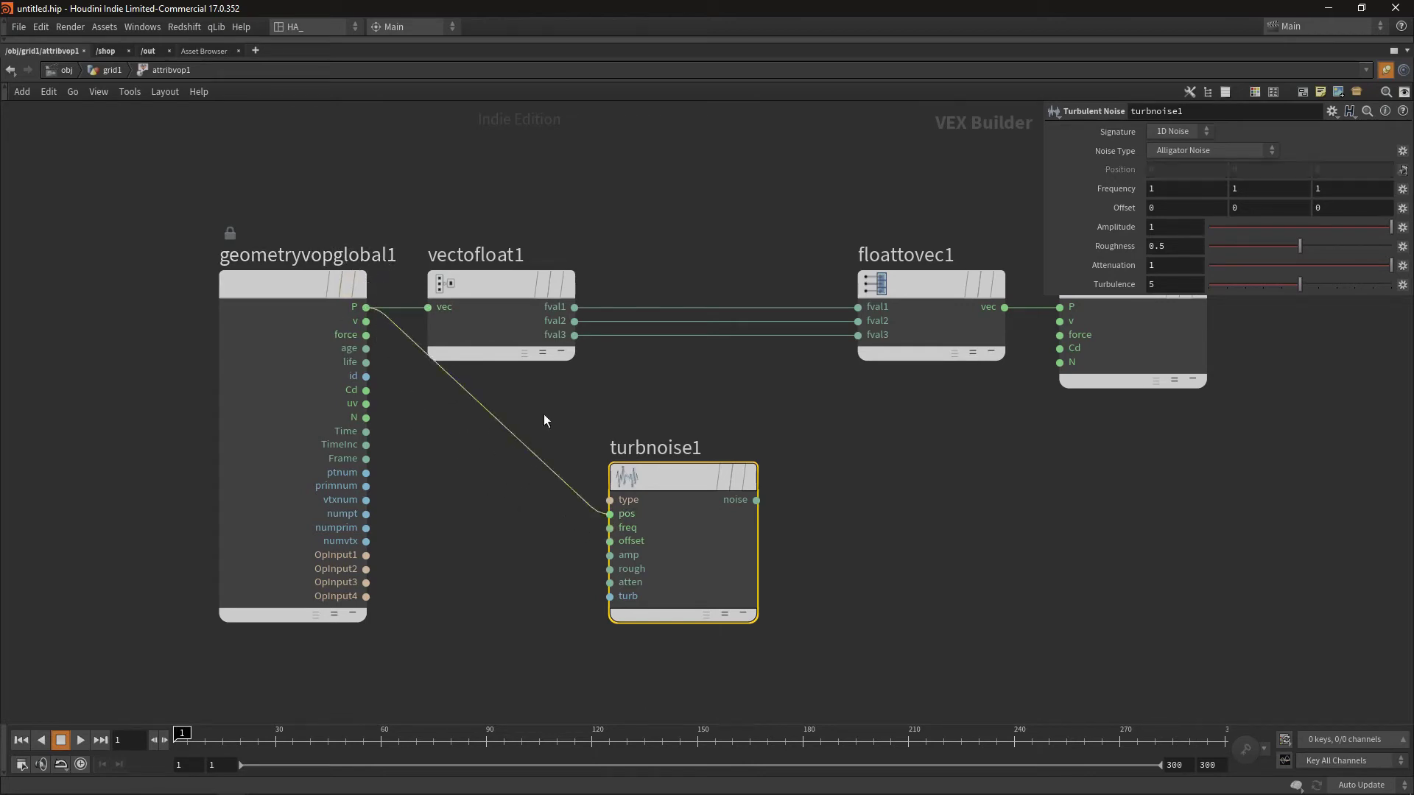
{"action": "left_click_drag", "start_coordinate": [670, 477], "coordinate": [549, 505]}
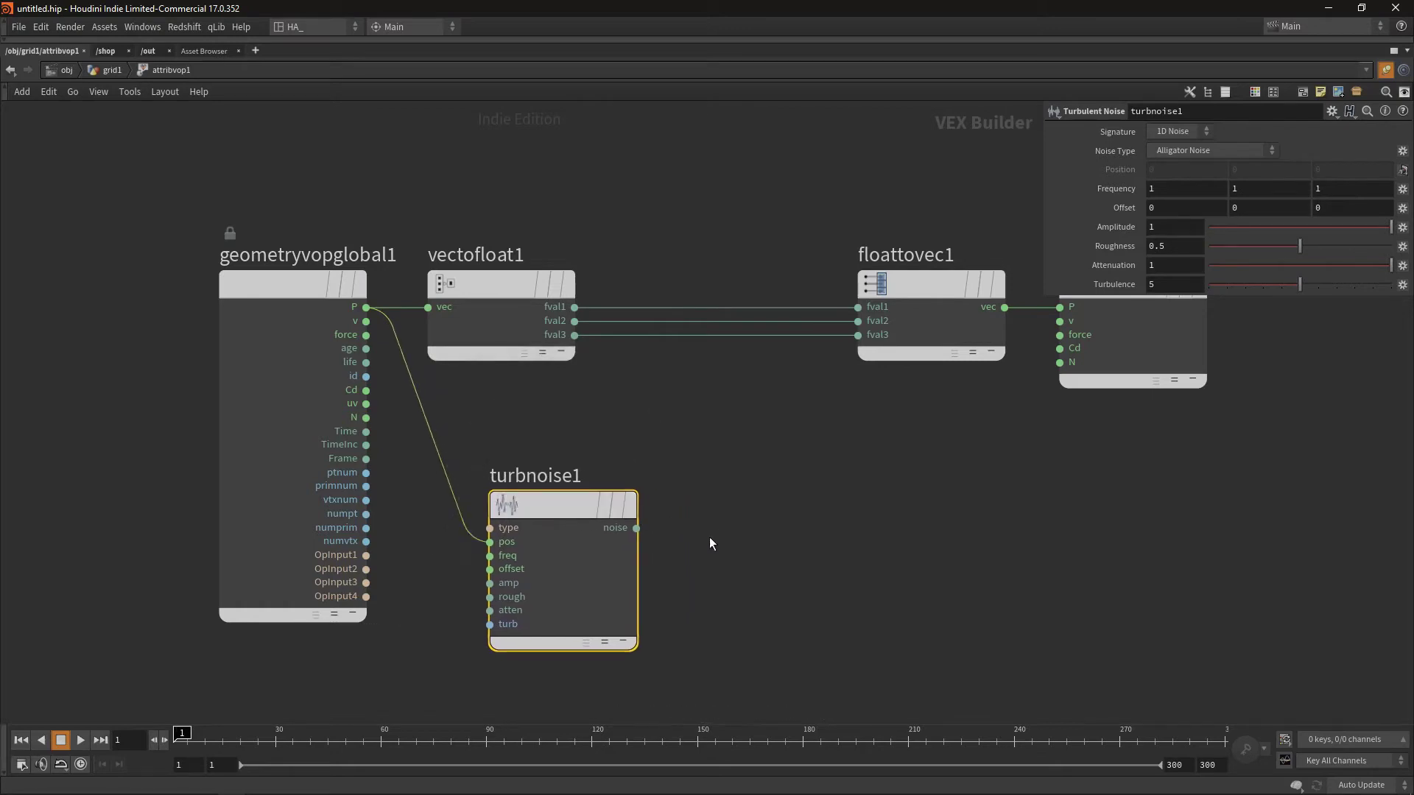
{"action": "left_click", "coordinate": [636, 528]}
{"action": "left_click", "coordinate": [1072, 352]}
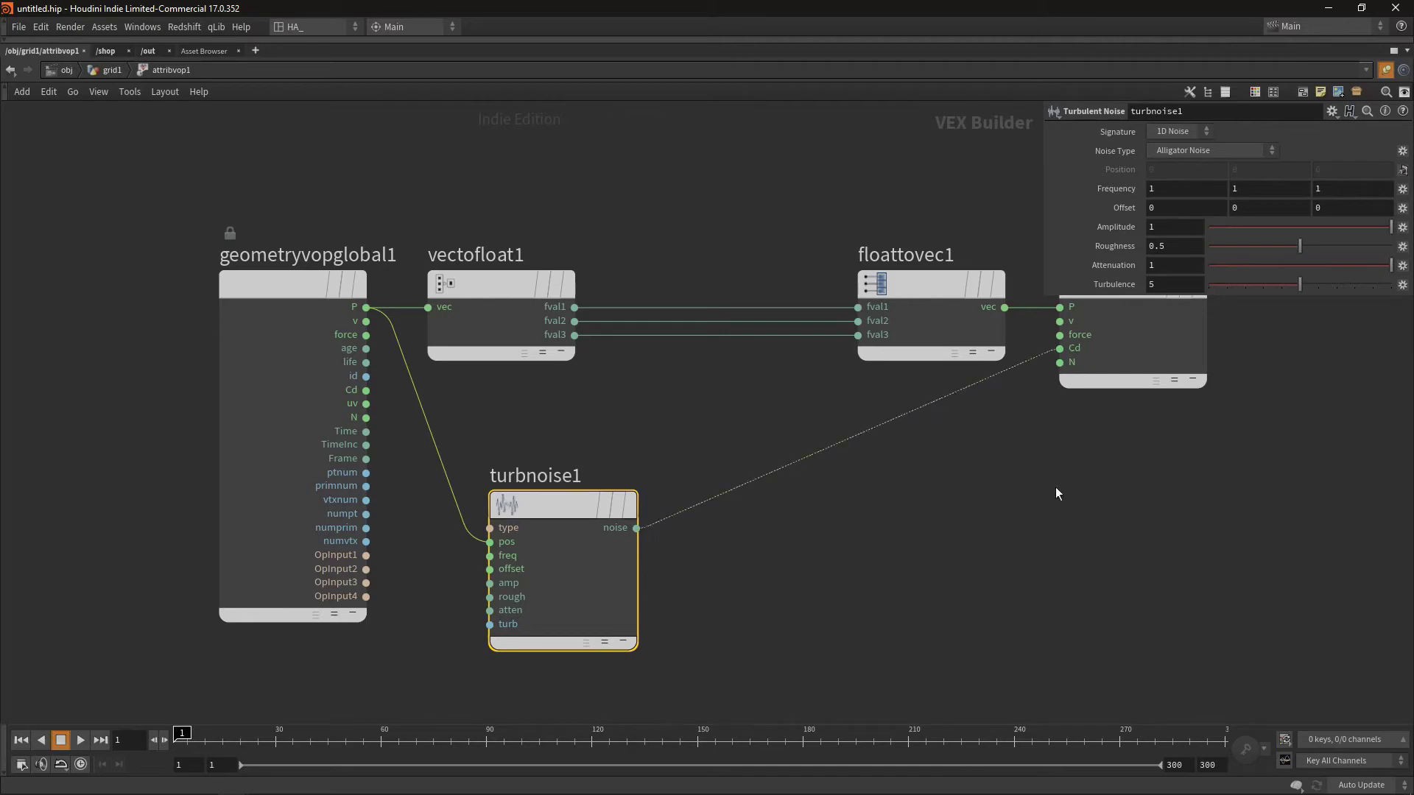
{"action": "left_click", "coordinate": [1030, 516]}
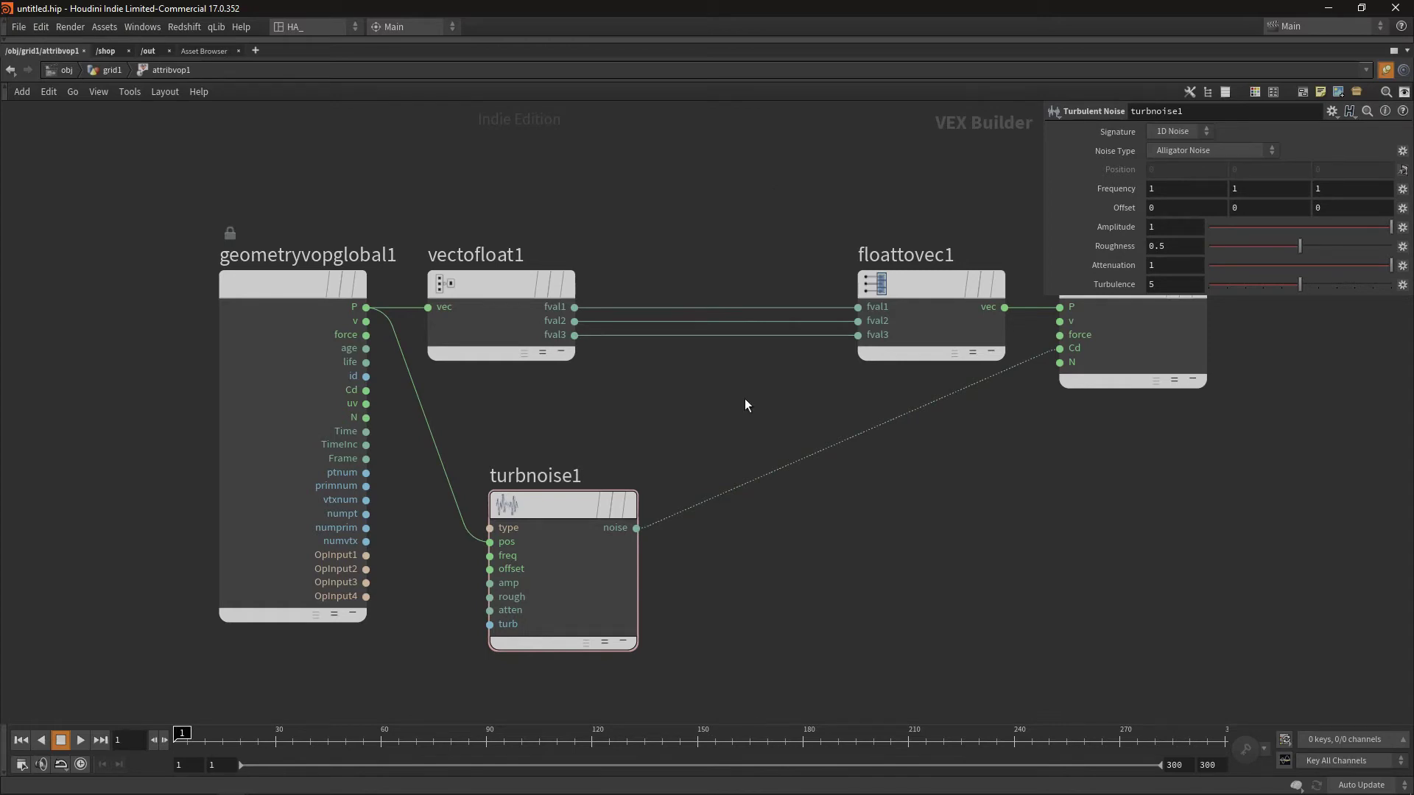
Step: Restore the full layout to see the grey mottled noise colour on the grid
{"action": "key", "text": "ctrl+b"}
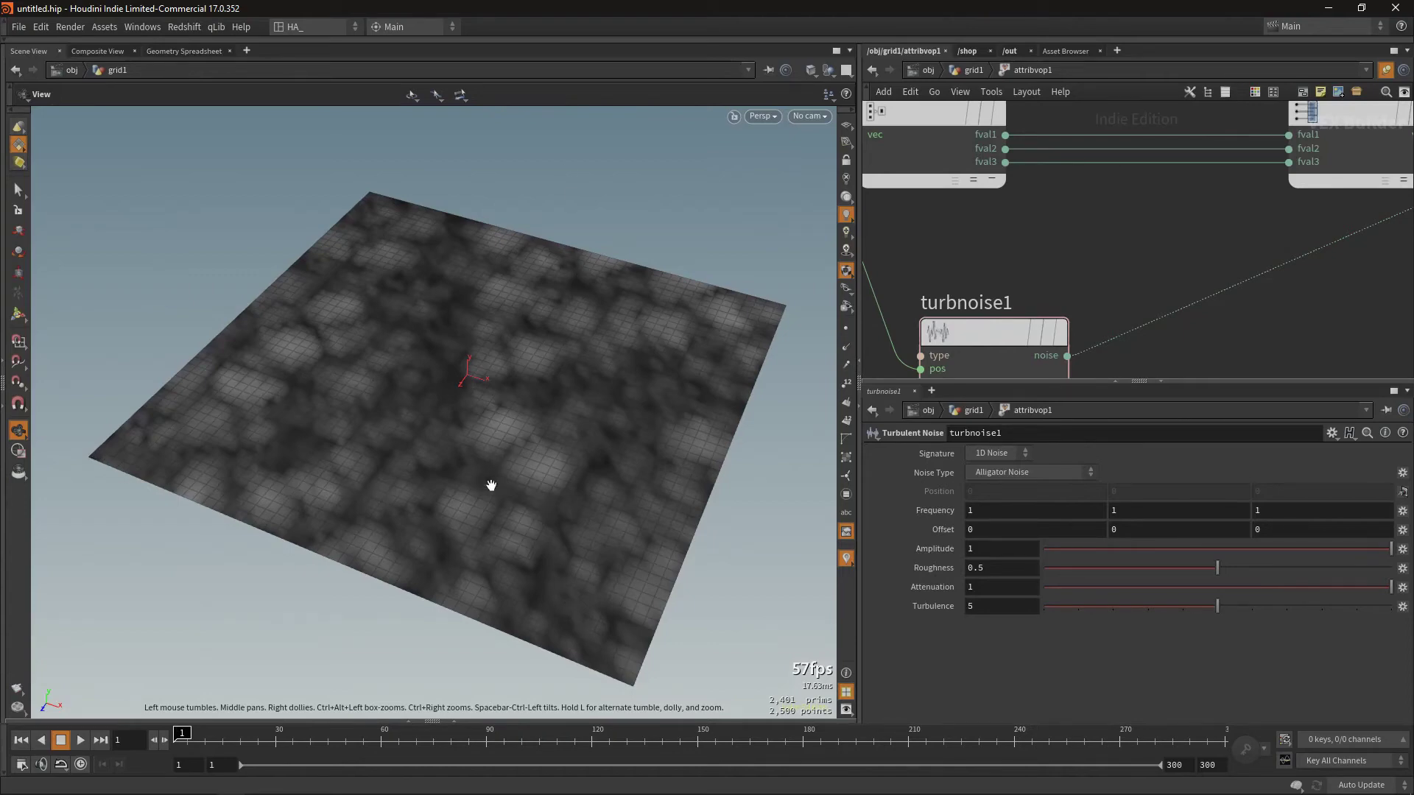
{"action": "mouse_move", "coordinate": [1204, 245]}
{"action": "middle_mouse_down"}
{"action": "mouse_move", "coordinate": [1094, 280]}
{"action": "mouse_move", "coordinate": [1195, 233]}
{"action": "mouse_move", "coordinate": [1116, 218]}
{"action": "middle_mouse_up"}
{"action": "middle_click_drag", "start_coordinate": [1141, 166], "coordinate": [1104, 170]}
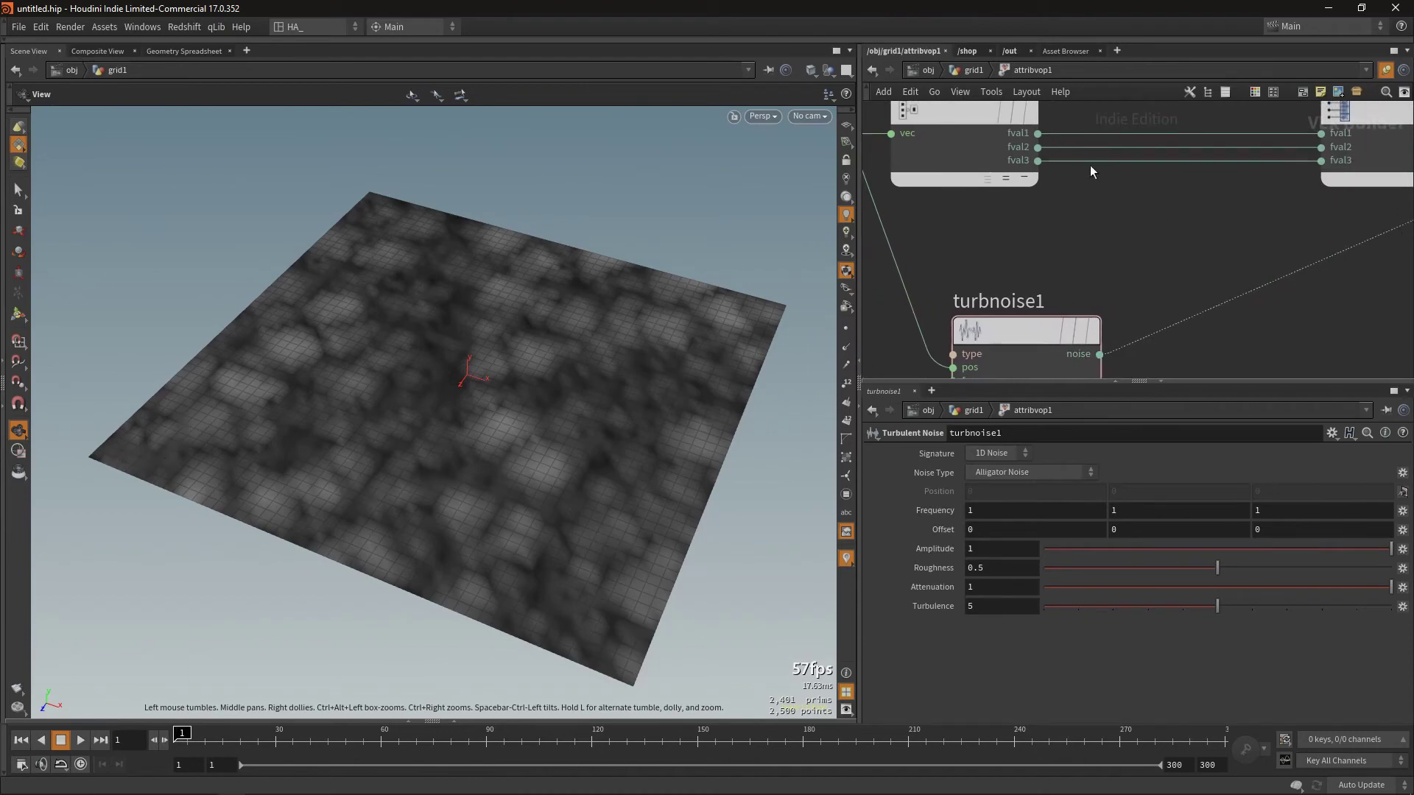
Step: Create an add1 node summing vectofloat1's fval2 and turbnoise1's noise
{"action": "key", "text": "ctrl+b"}
{"action": "key", "text": "Tab"}
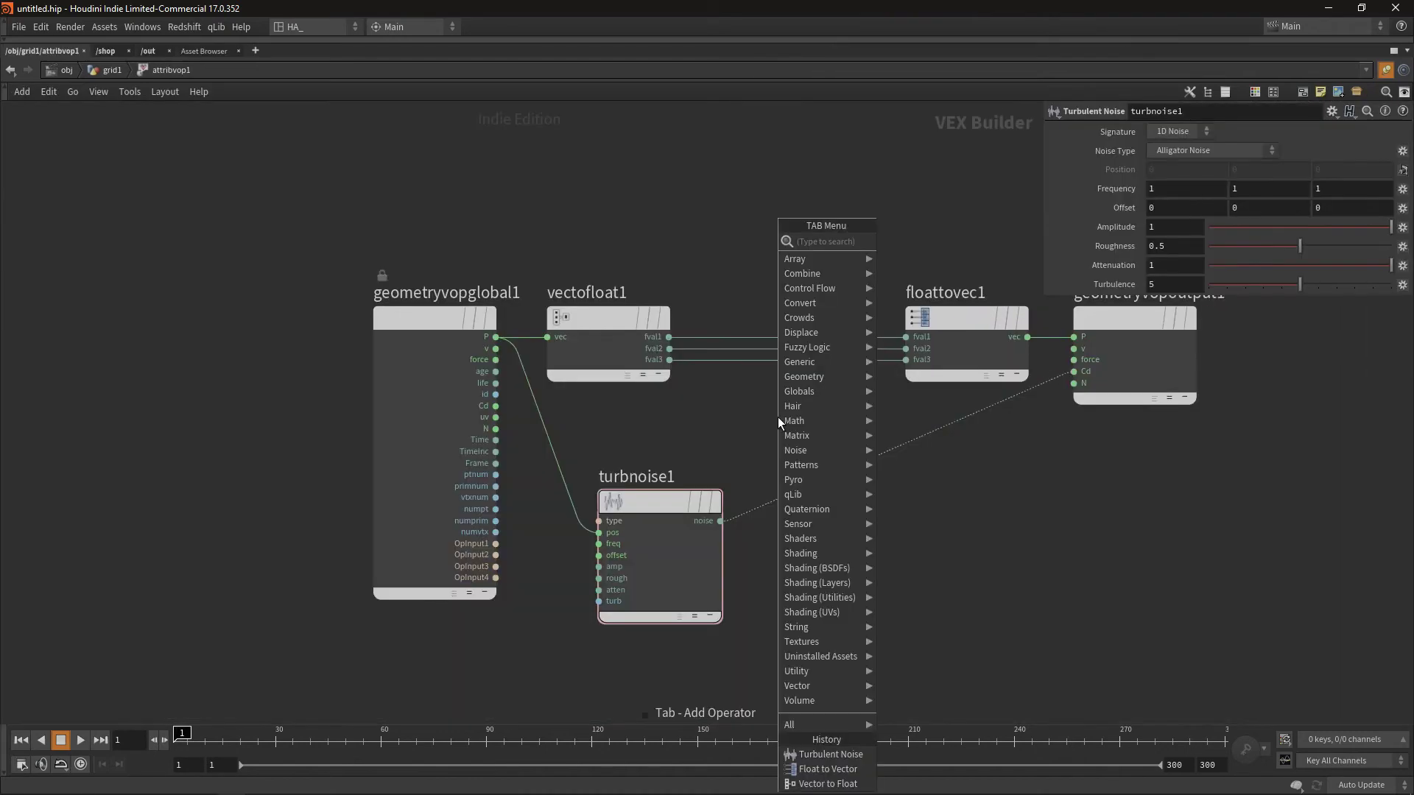
{"action": "type", "text": "add"}
{"action": "key", "text": "Return"}
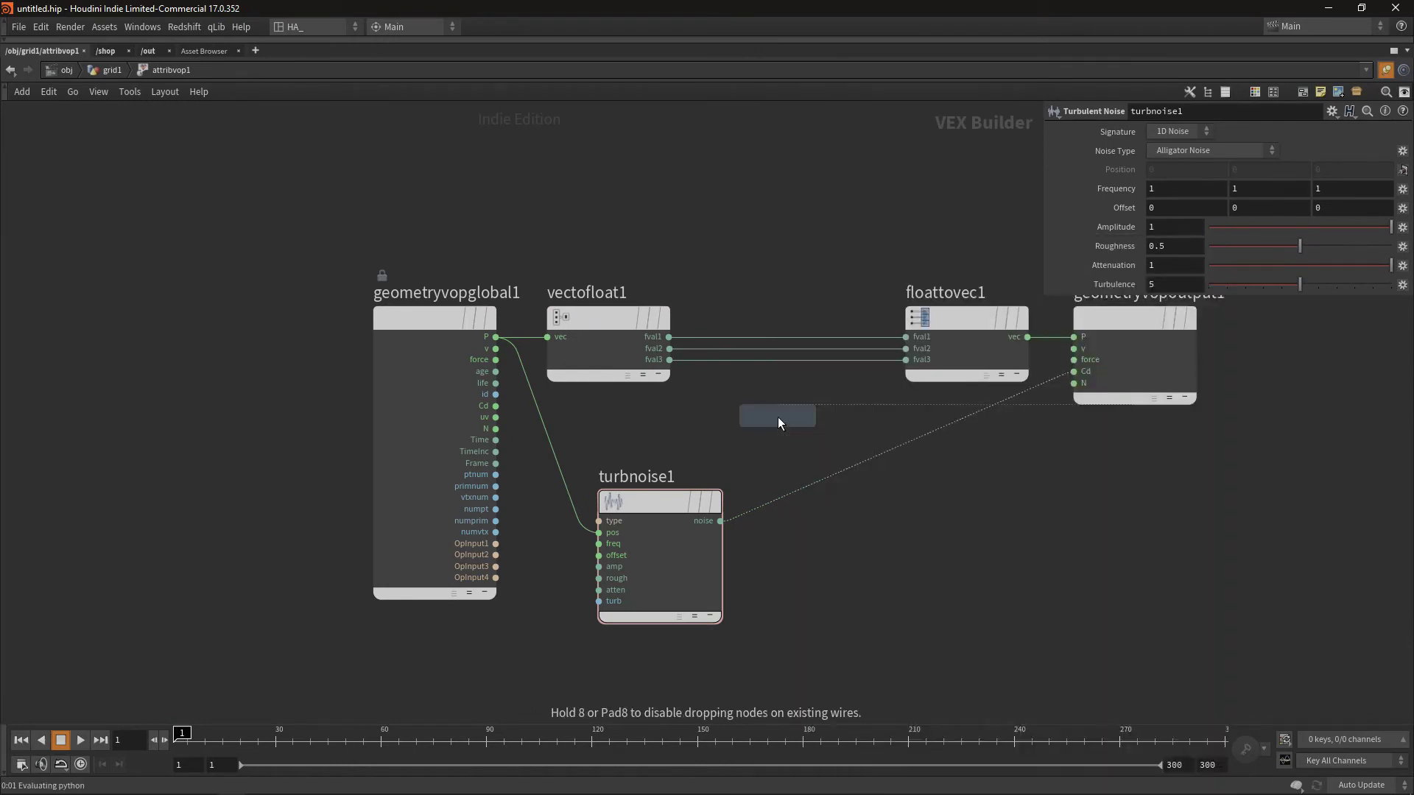
{"action": "left_click", "coordinate": [777, 416]}
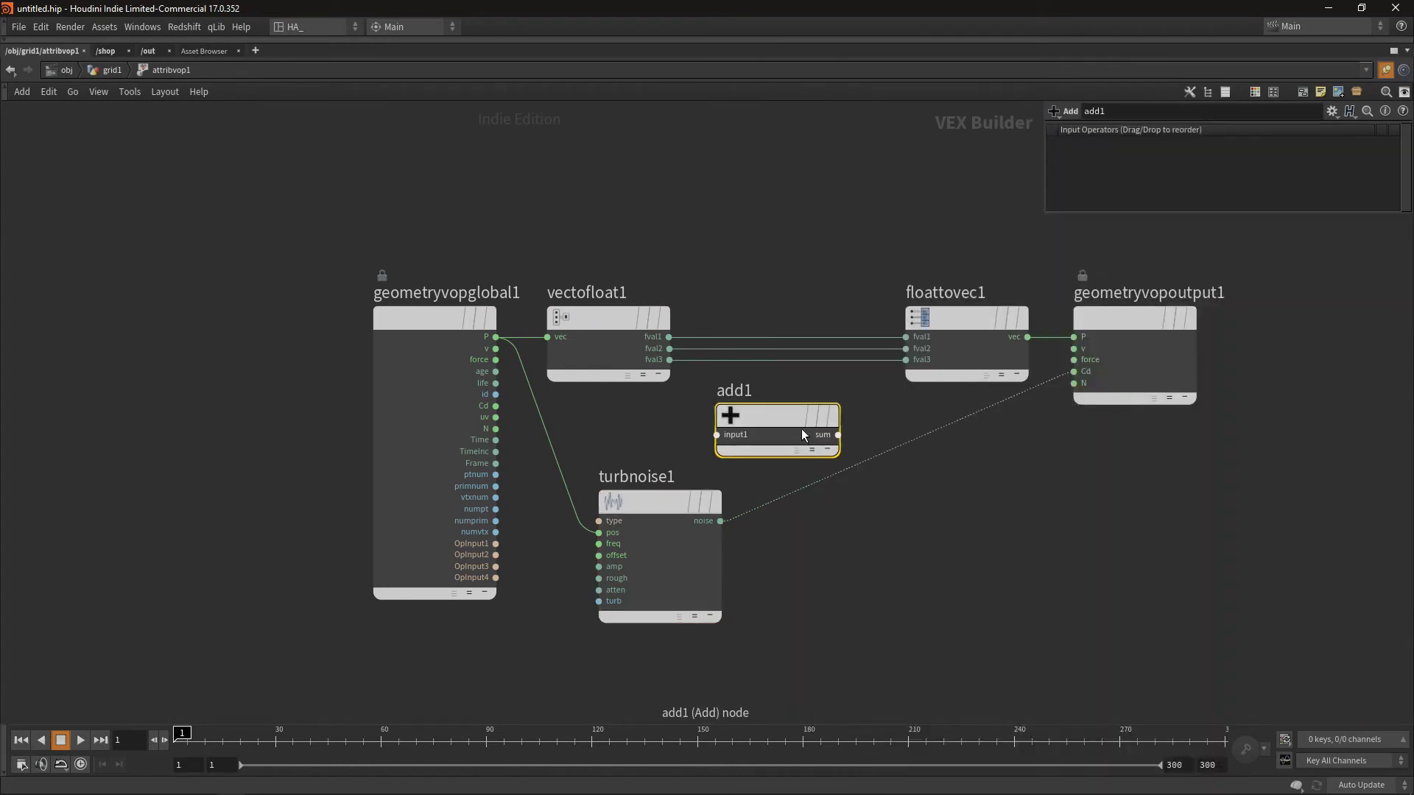
{"action": "left_click", "coordinate": [671, 352]}
{"action": "left_click", "coordinate": [731, 423]}
{"action": "left_click", "coordinate": [720, 520]}
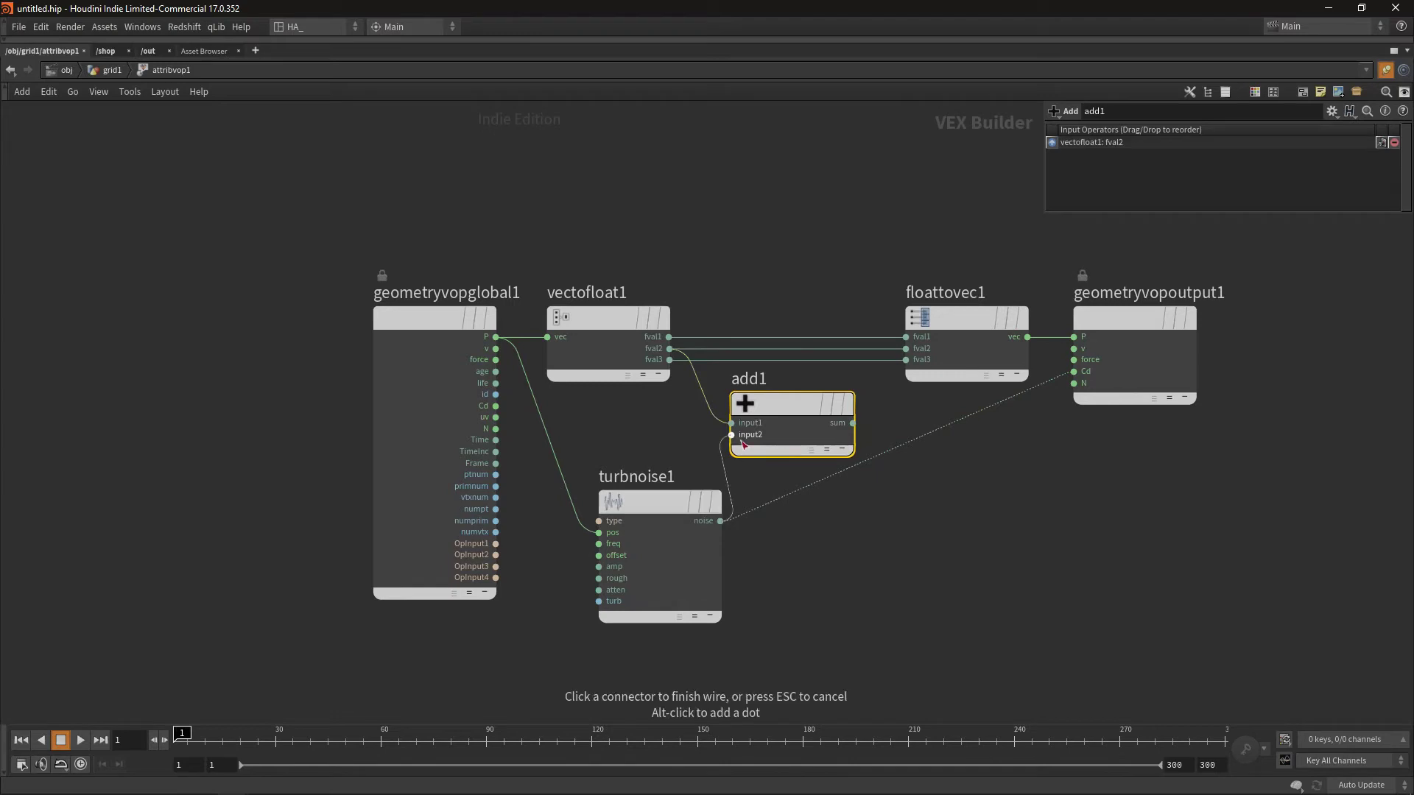
{"action": "left_click", "coordinate": [743, 442]}
Step: Feed add1's sum into floattovec1 fval2, cut the noise-to-Cd wire, and return to grid level
{"action": "left_click", "coordinate": [853, 424]}
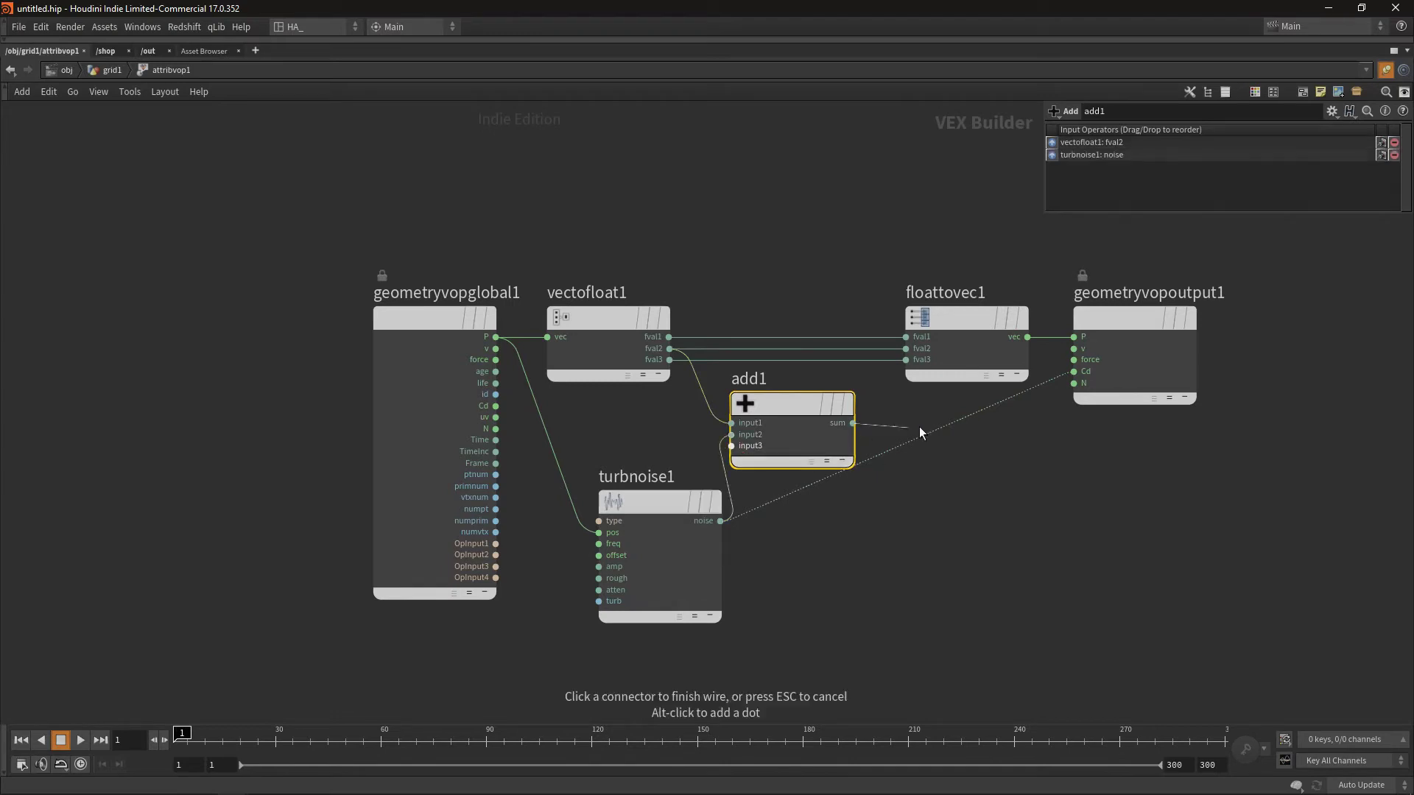
{"action": "left_click", "coordinate": [906, 350]}
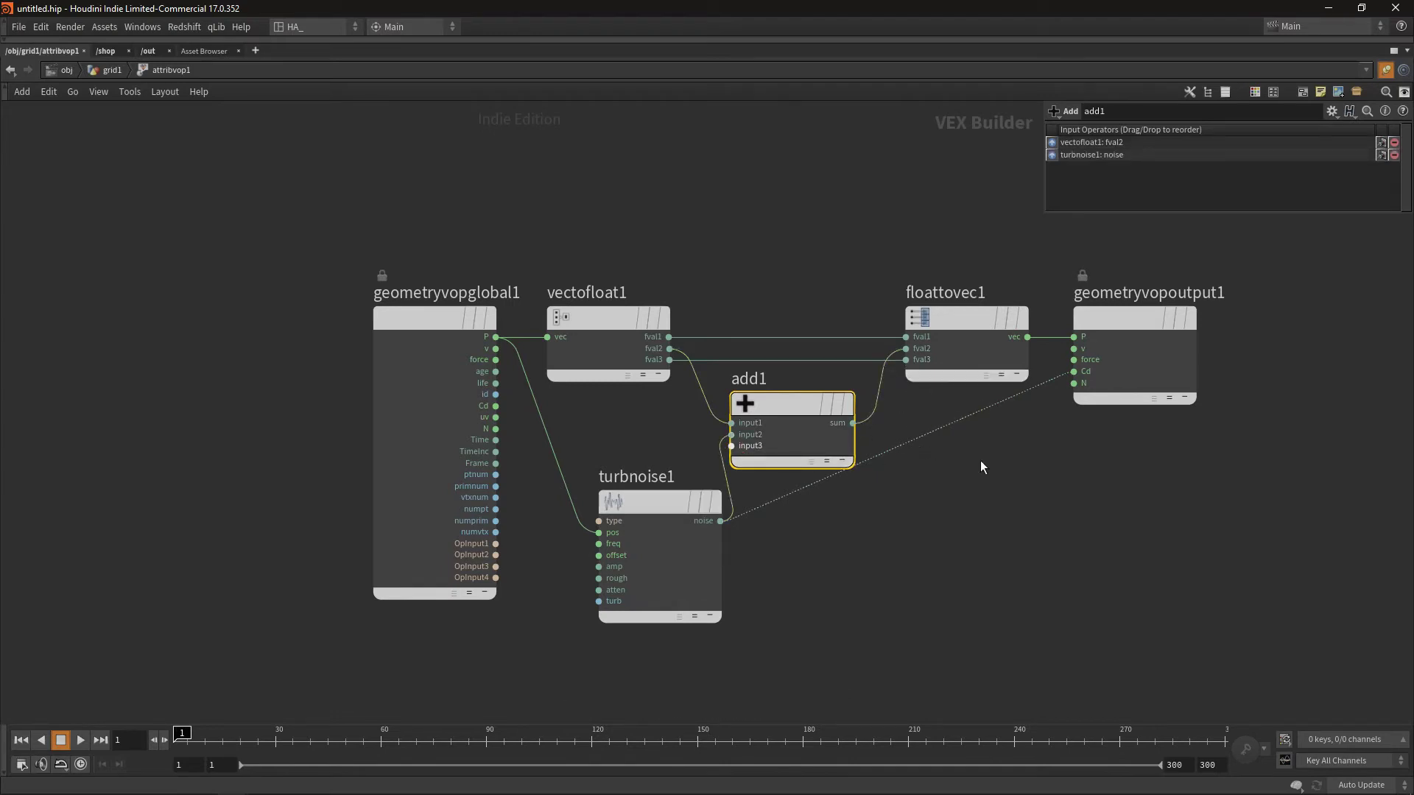
{"action": "key", "text": "y"}
{"action": "left_click_drag", "start_coordinate": [987, 445], "coordinate": [931, 406]}
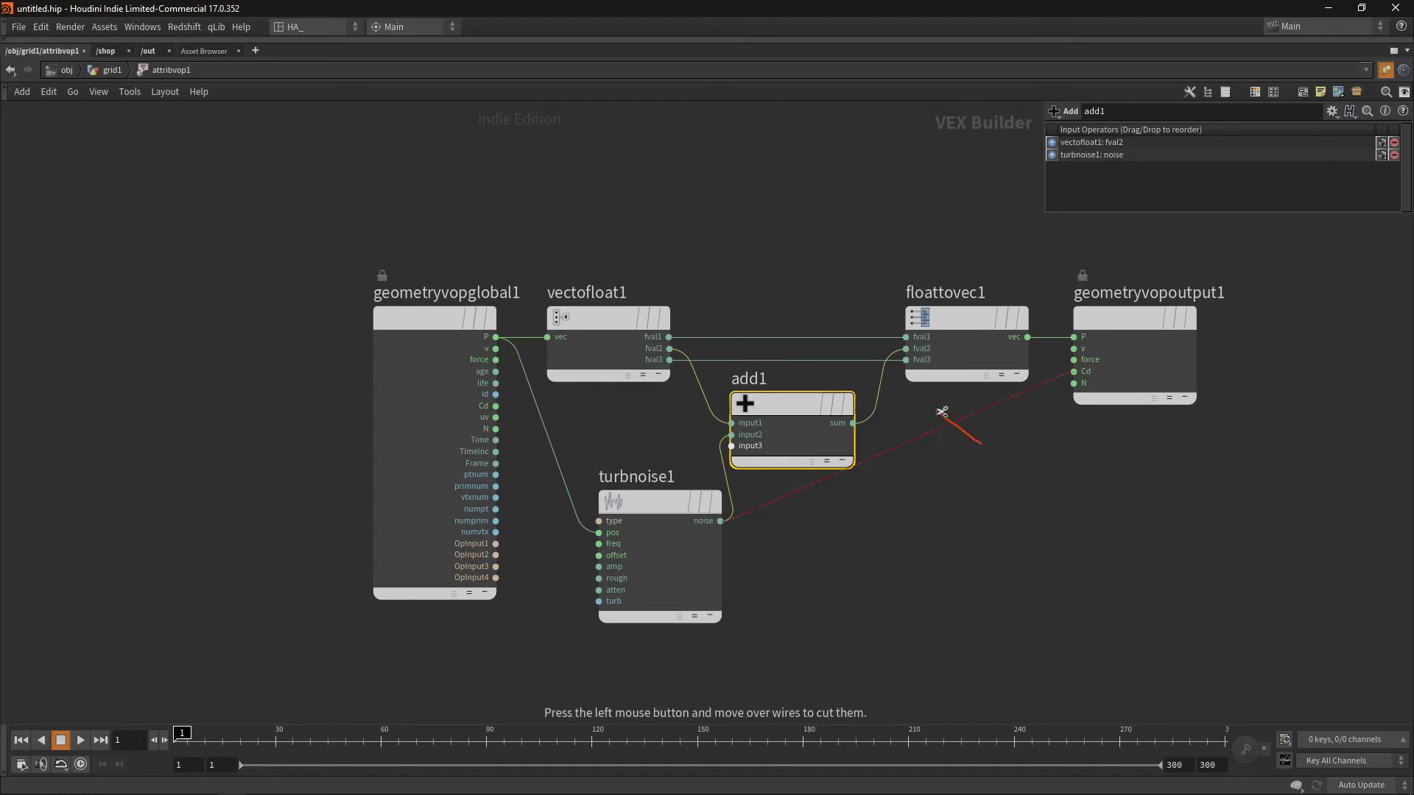
{"action": "key", "text": "u"}
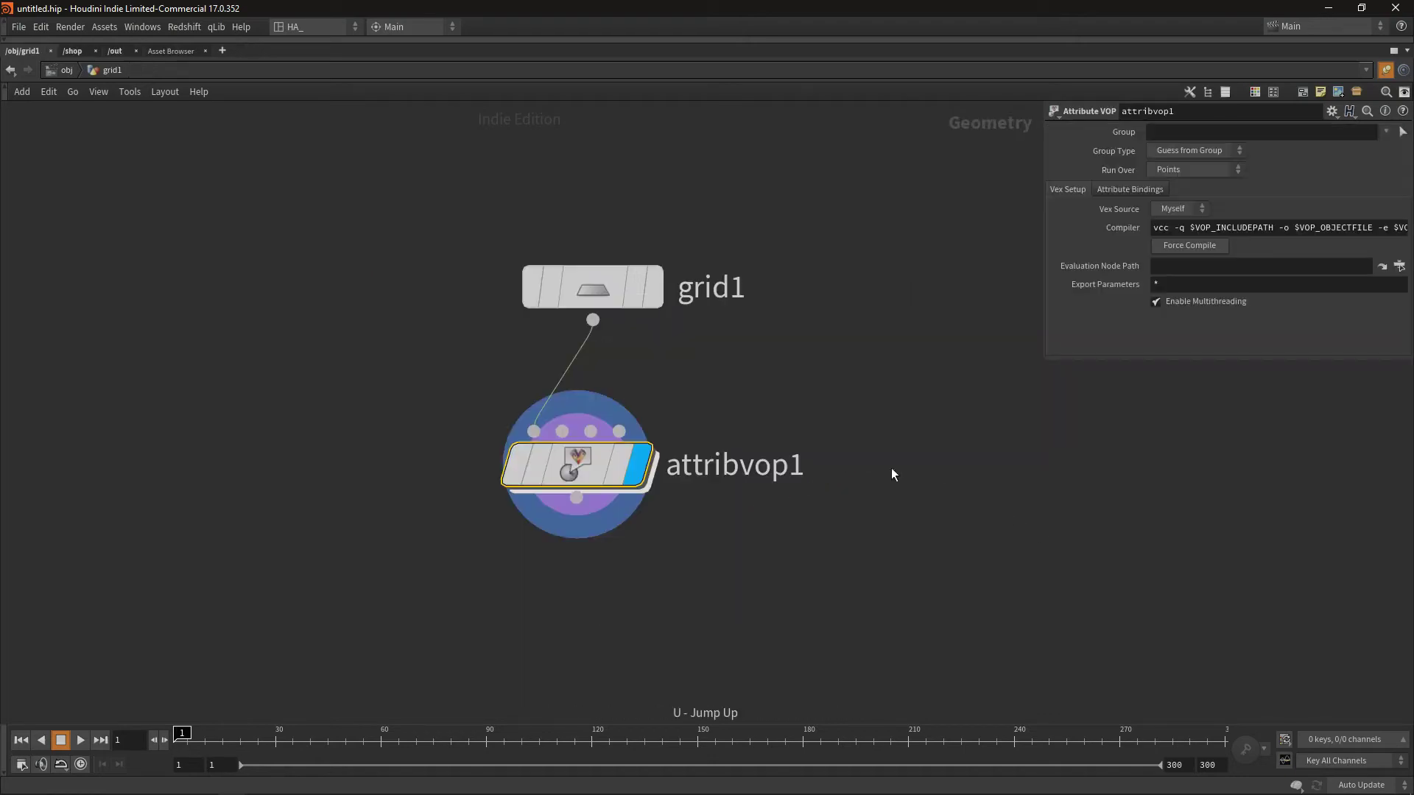
Step: Set grid1's Rows and Columns to 200 and inspect the finely detailed terrain
{"action": "key", "text": "ctrl+b"}
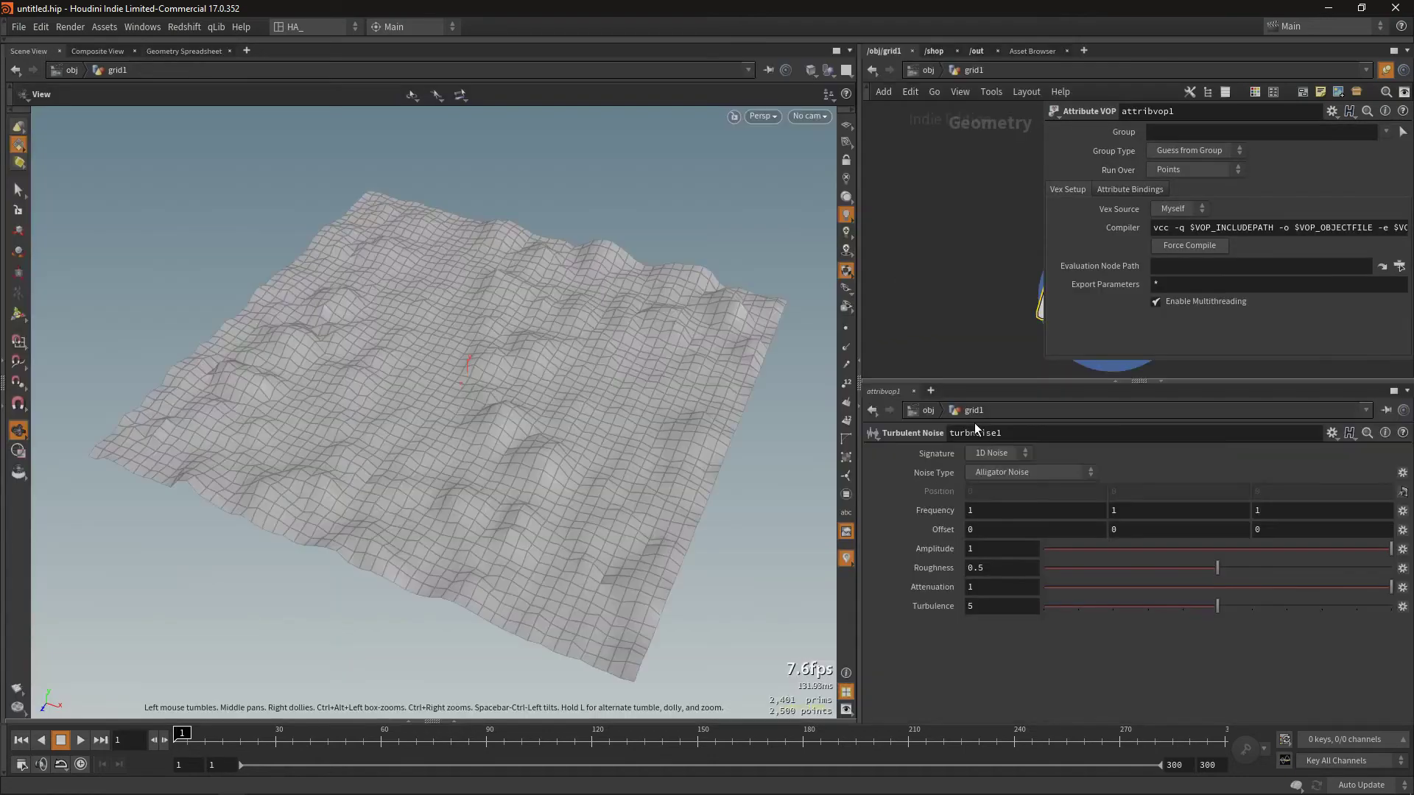
{"action": "mouse_move", "coordinate": [440, 511]}
{"action": "left_mouse_down"}
{"action": "mouse_move", "coordinate": [452, 401]}
{"action": "mouse_move", "coordinate": [463, 406]}
{"action": "left_mouse_up"}
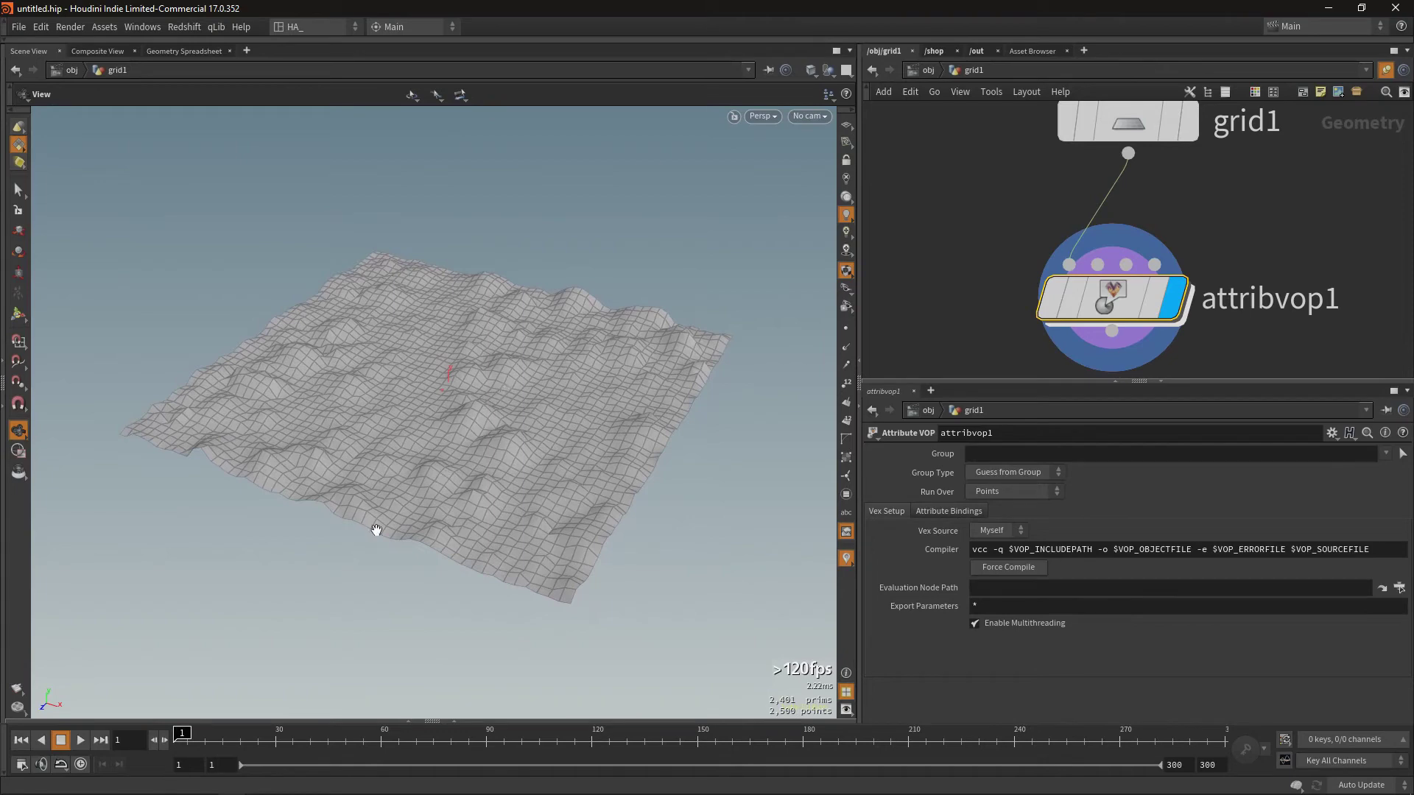
{"action": "mouse_move", "coordinate": [275, 442]}
{"action": "left_mouse_down"}
{"action": "mouse_move", "coordinate": [274, 457]}
{"action": "mouse_move", "coordinate": [207, 385]}
{"action": "left_mouse_up"}
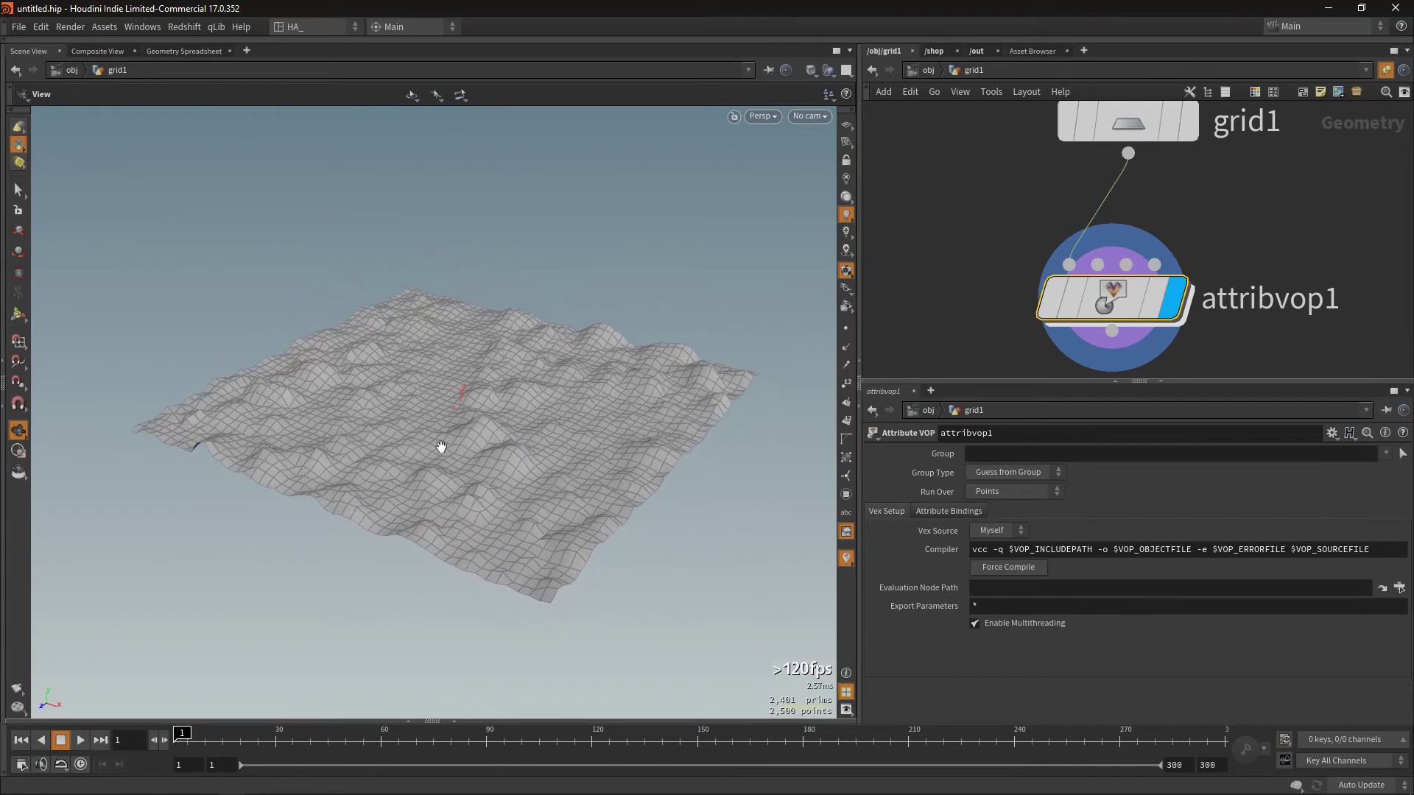
{"action": "left_click", "coordinate": [1127, 133]}
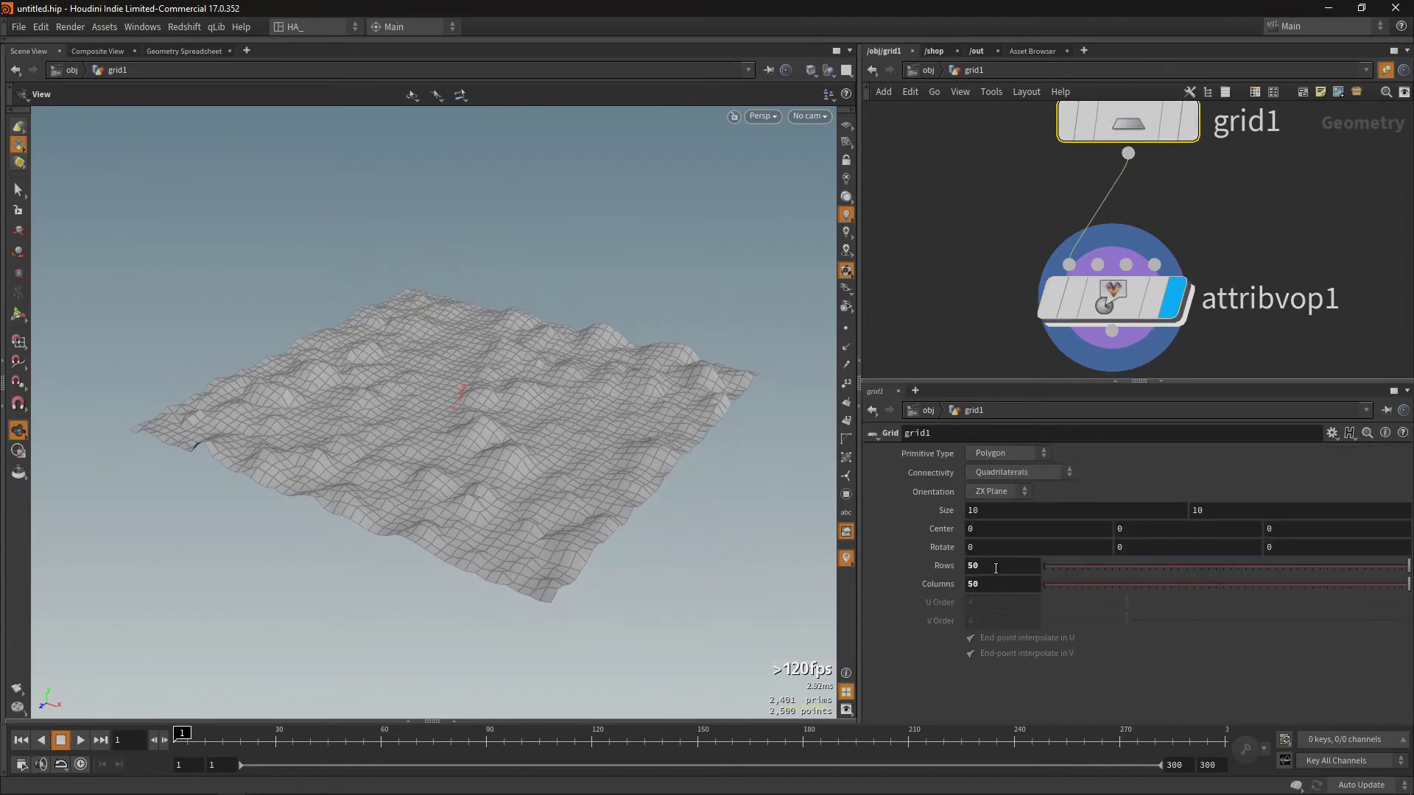
{"action": "left_click", "coordinate": [995, 567]}
{"action": "type", "text": "200"}
{"action": "key", "text": "Tab"}
{"action": "type", "text": "200"}
{"action": "key", "text": "Return"}
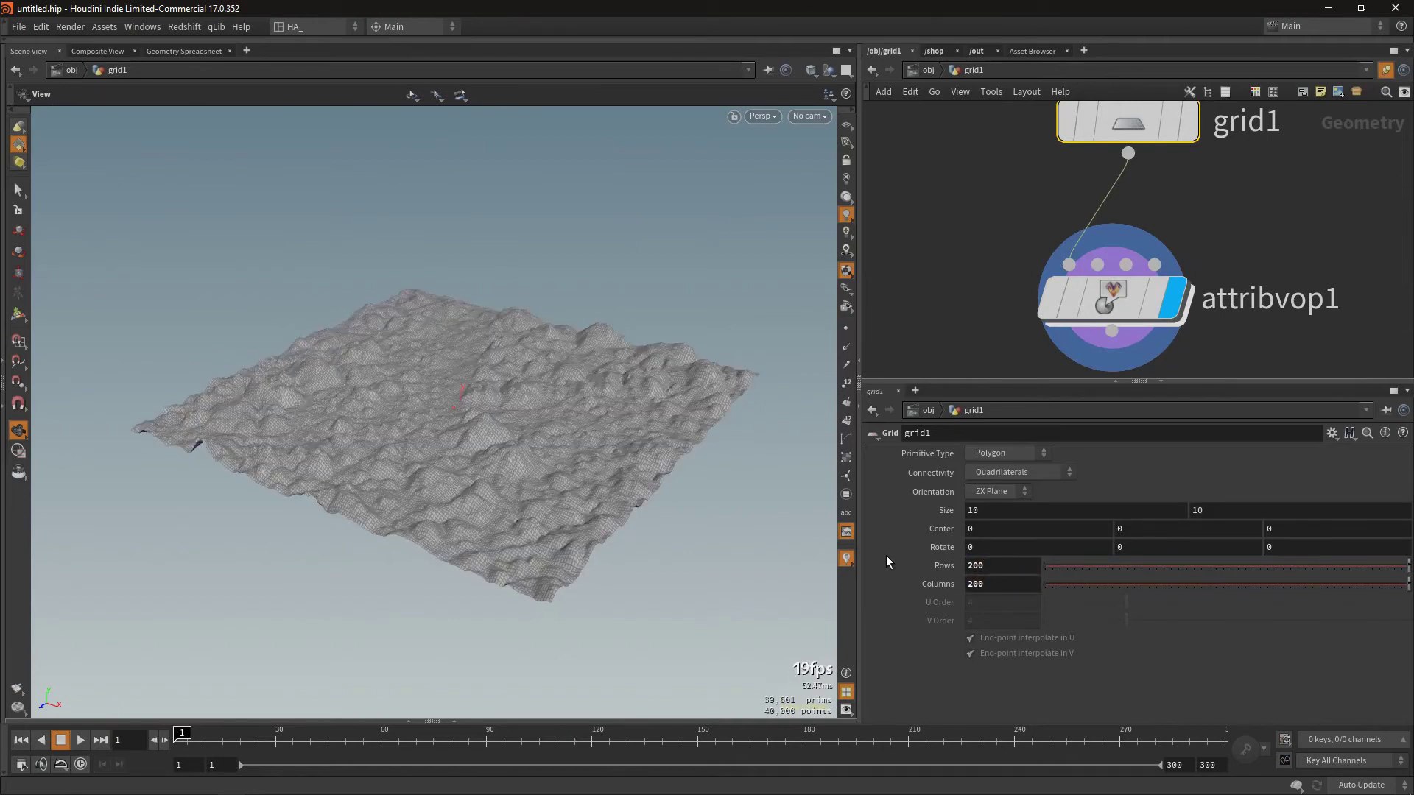
{"action": "left_click", "coordinate": [988, 284]}
{"action": "mouse_move", "coordinate": [502, 489]}
{"action": "left_mouse_down"}
{"action": "mouse_move", "coordinate": [446, 449]}
{"action": "mouse_move", "coordinate": [439, 420]}
{"action": "mouse_move", "coordinate": [688, 395]}
{"action": "left_mouse_up"}
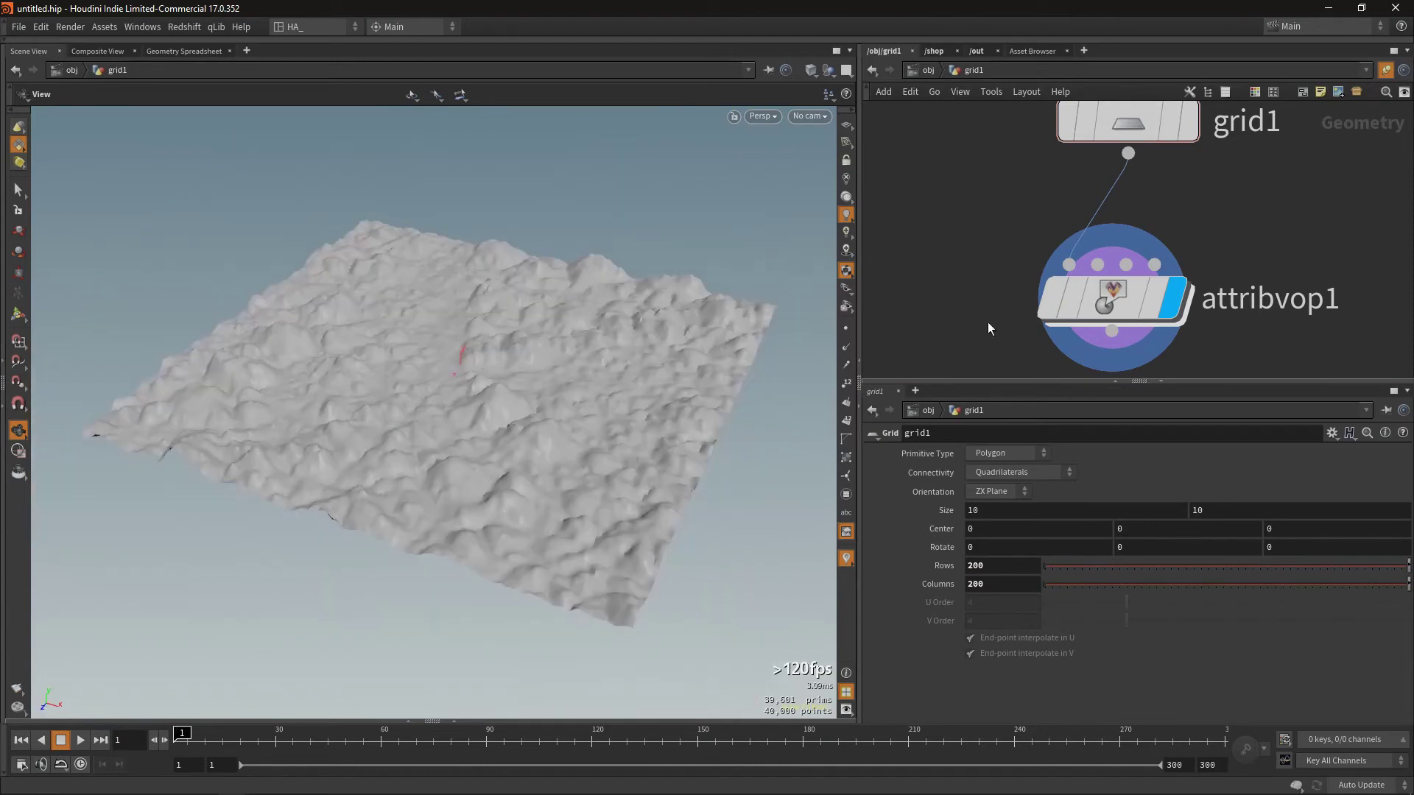
Step: Enter attribvop1 and rearrange the panes and the turbnoise1 and add1 nodes
{"action": "double_click", "coordinate": [1115, 303]}
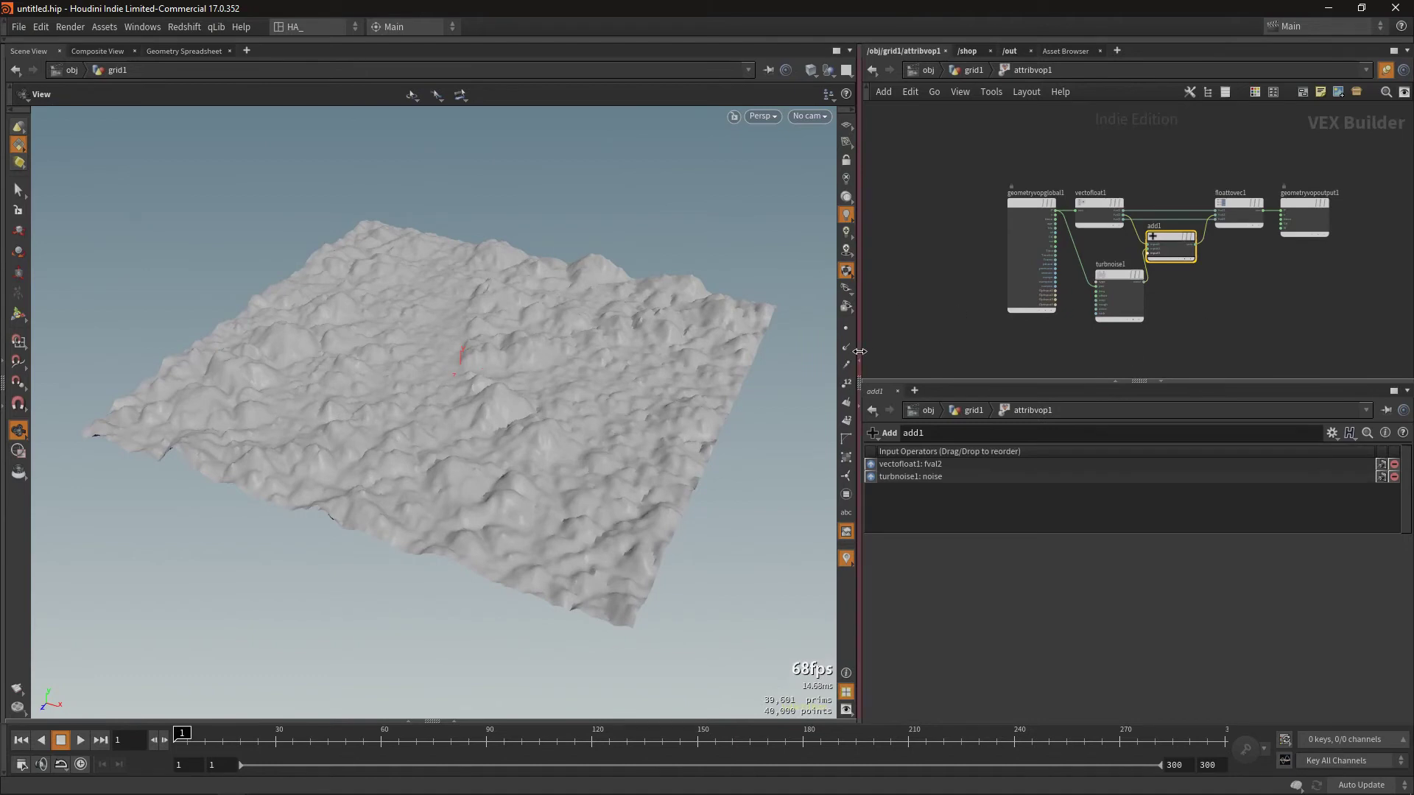
{"action": "left_click_drag", "start_coordinate": [859, 336], "coordinate": [612, 336]}
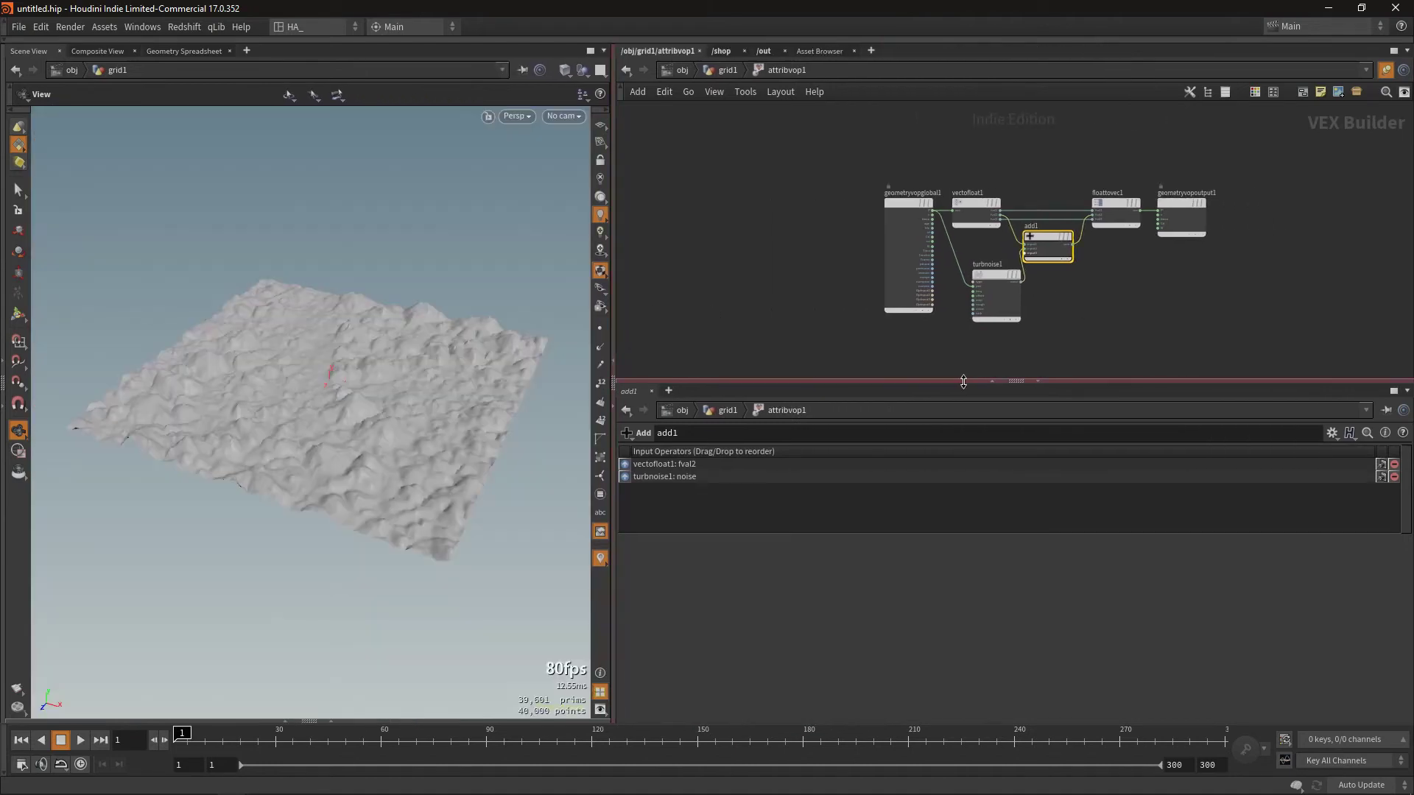
{"action": "left_click_drag", "start_coordinate": [938, 380], "coordinate": [937, 524]}
{"action": "scroll", "coordinate": [1116, 261], "scroll_direction": "up", "scroll_amount": 5}
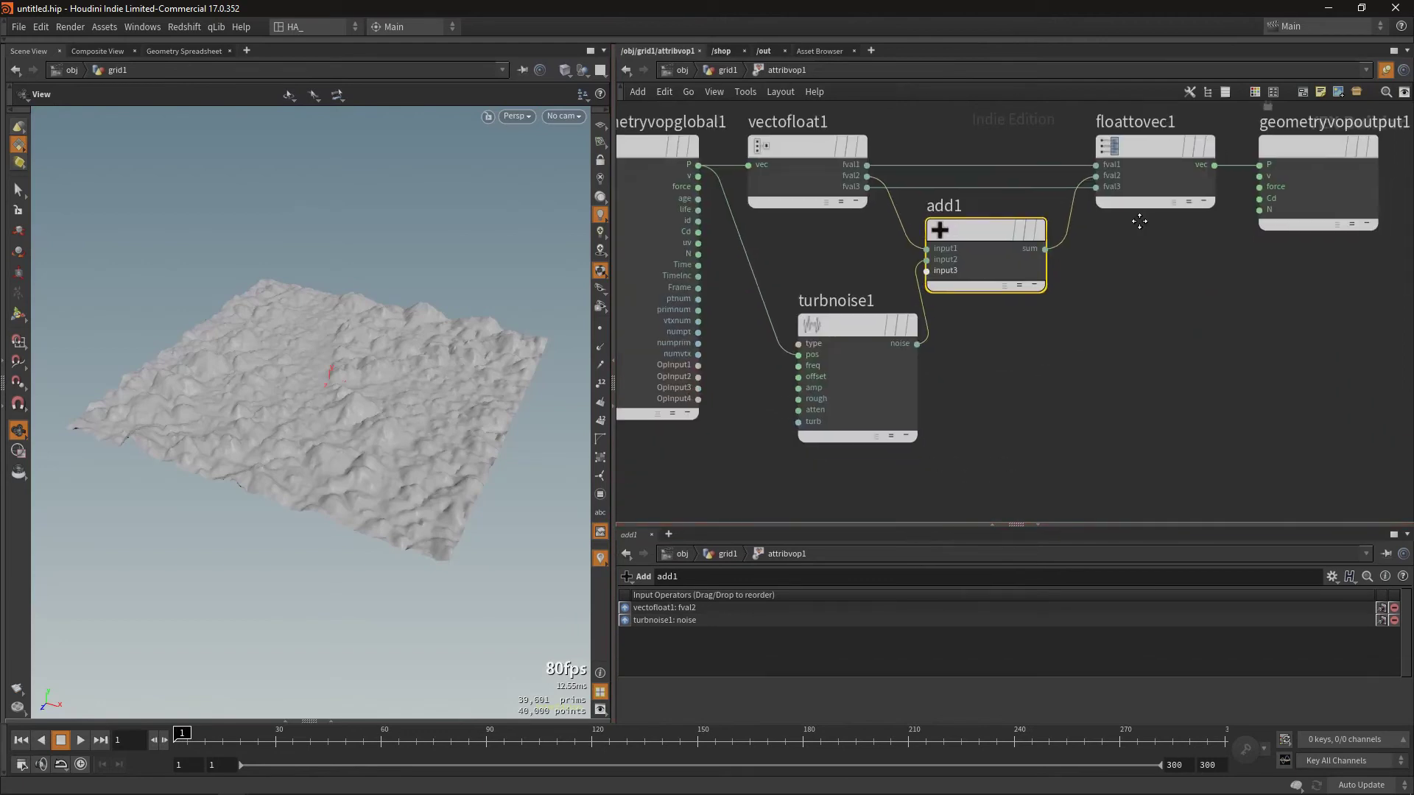
{"action": "left_click_drag", "start_coordinate": [854, 329], "coordinate": [838, 369]}
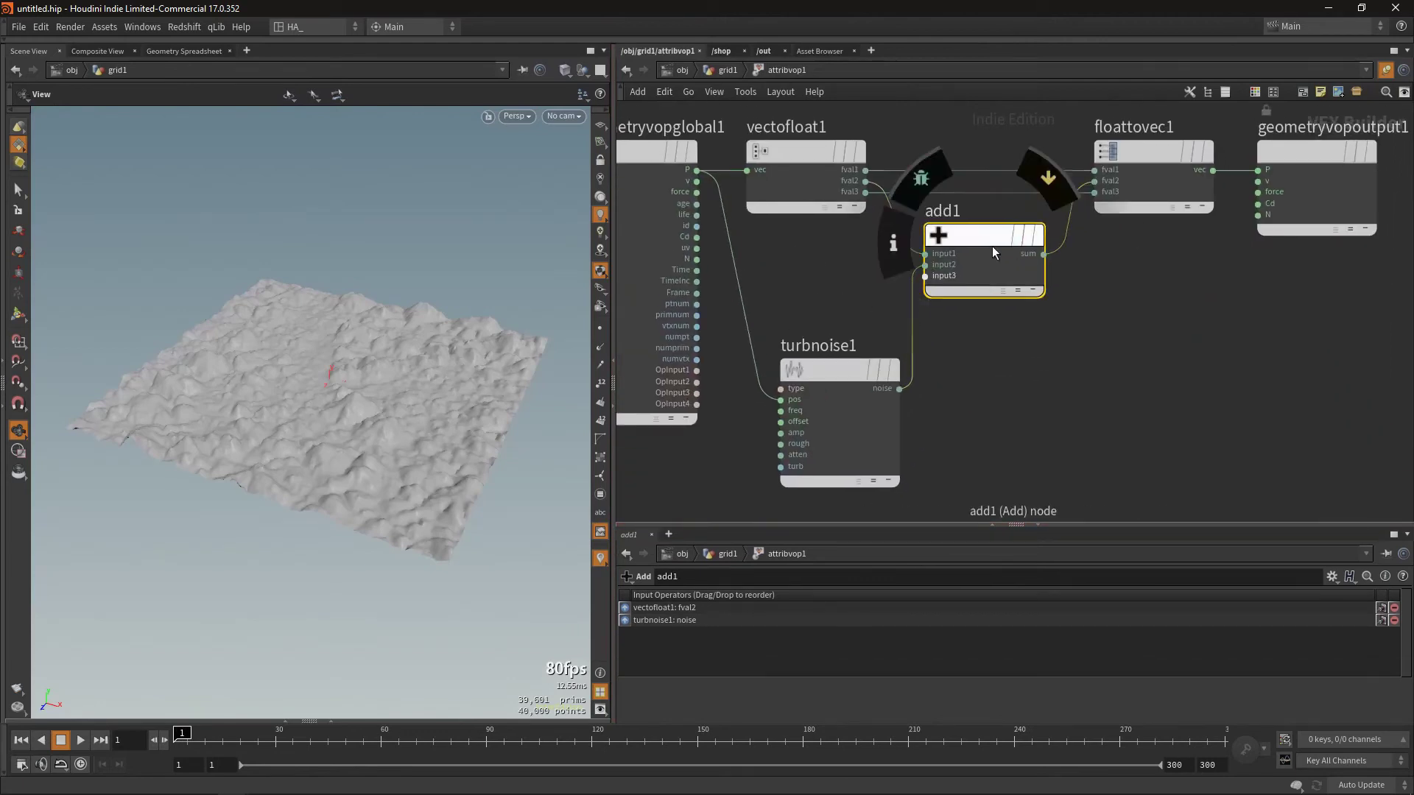
{"action": "left_click_drag", "start_coordinate": [979, 236], "coordinate": [988, 247]}
Step: Insert a clamp1 node between turbnoise1's noise and add1's second input
{"action": "left_click", "coordinate": [898, 388]}
{"action": "key", "text": "Tab"}
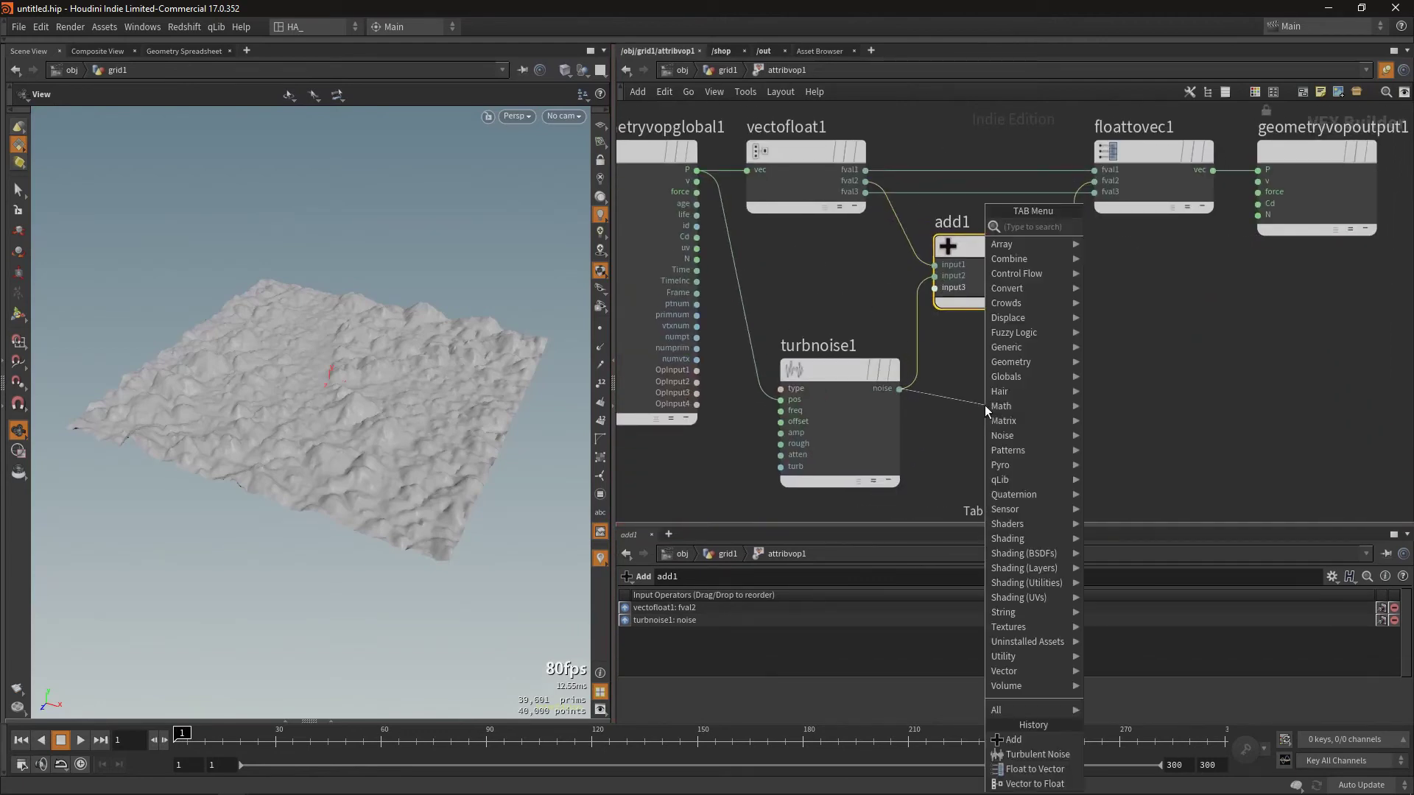
{"action": "type", "text": "cl"}
{"action": "key", "text": "Return"}
{"action": "left_click", "coordinate": [987, 410]}
{"action": "left_click", "coordinate": [1053, 402]}
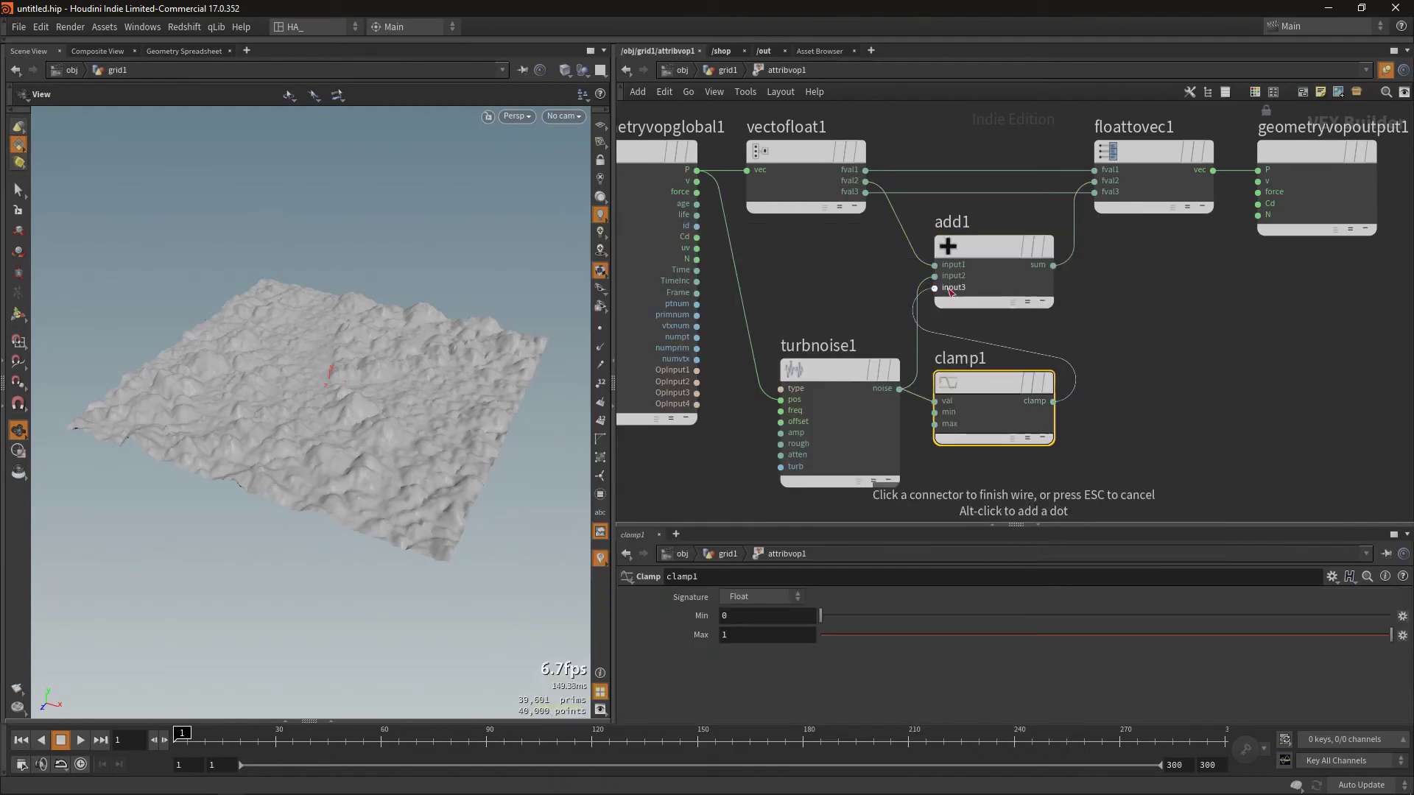
{"action": "left_click", "coordinate": [936, 276]}
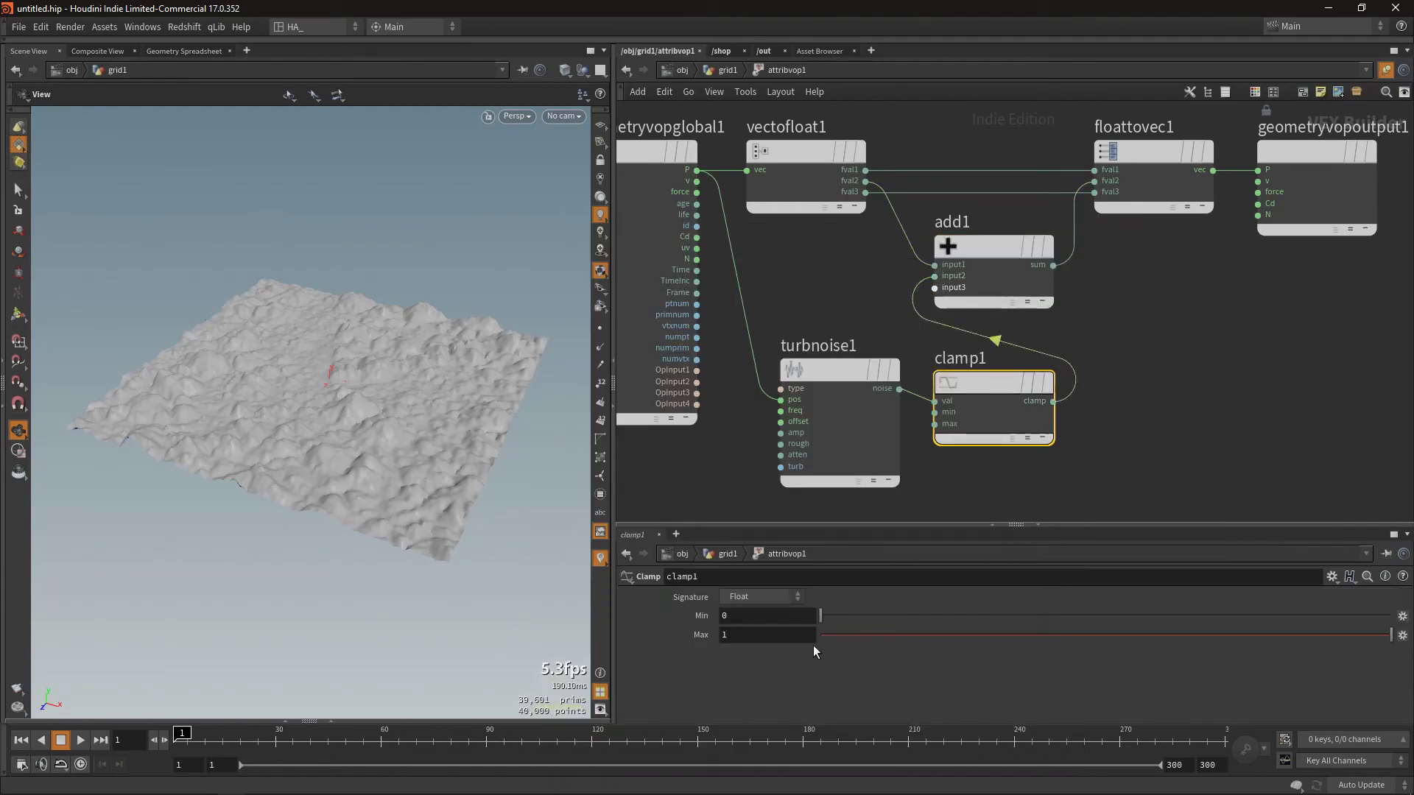
Step: Raise clamp1's Min to 0.115 and inspect the flattened terrain
{"action": "mouse_move", "coordinate": [822, 615]}
{"action": "left_mouse_down"}
{"action": "mouse_move", "coordinate": [1015, 618]}
{"action": "mouse_move", "coordinate": [886, 616]}
{"action": "left_mouse_up"}
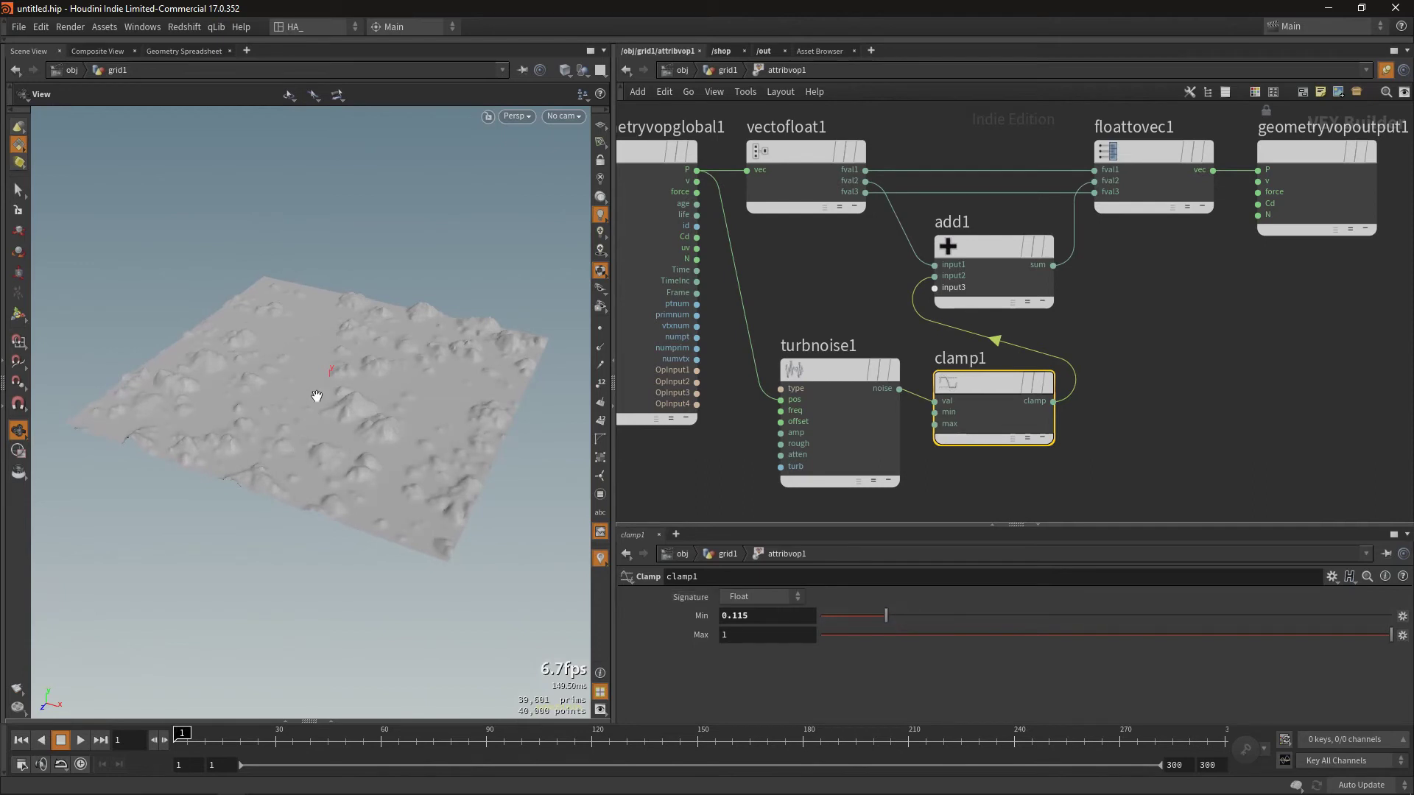
{"action": "mouse_move", "coordinate": [346, 392]}
{"action": "left_mouse_down"}
{"action": "mouse_move", "coordinate": [348, 410]}
{"action": "mouse_move", "coordinate": [314, 387]}
{"action": "left_mouse_up"}
{"action": "scroll", "coordinate": [347, 410], "scroll_direction": "up", "scroll_amount": 3}
{"action": "mouse_move", "coordinate": [376, 482]}
{"action": "left_mouse_down"}
{"action": "mouse_move", "coordinate": [356, 470]}
{"action": "mouse_move", "coordinate": [398, 431]}
{"action": "left_mouse_up"}
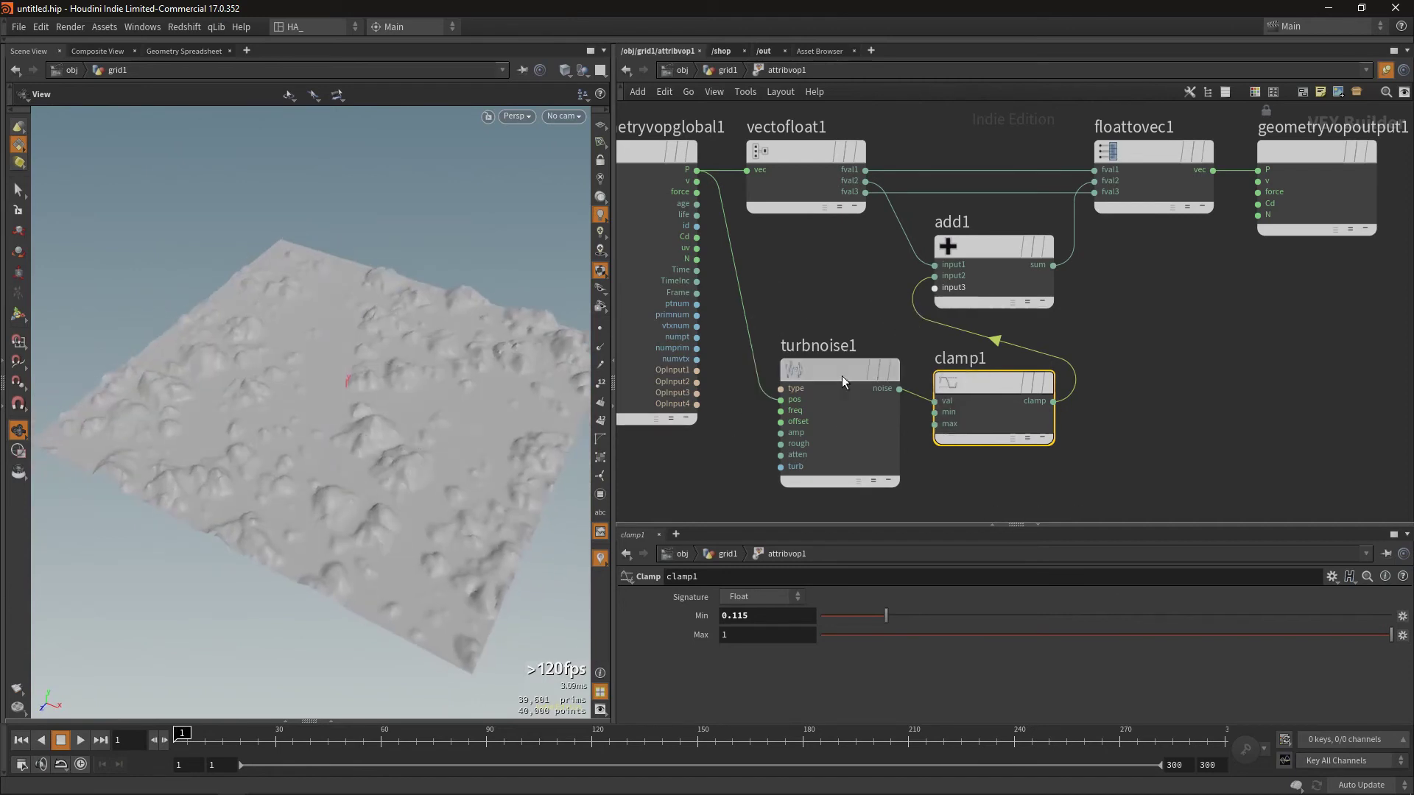
Step: Set turbnoise1's Frequency to 0.25 on the X, Y and Z axes
{"action": "left_click_drag", "start_coordinate": [841, 376], "coordinate": [803, 379]}
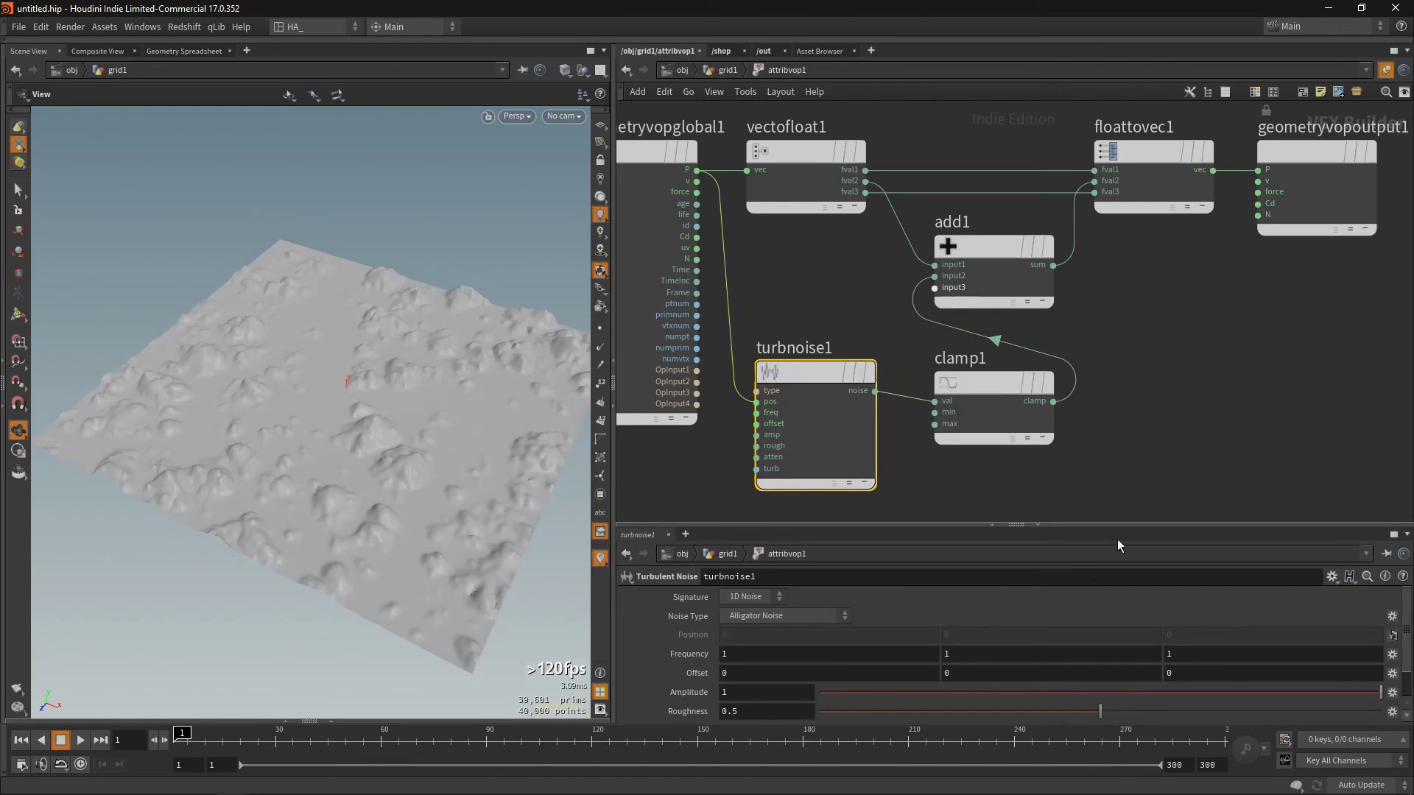
{"action": "left_click_drag", "start_coordinate": [1119, 525], "coordinate": [1104, 396]}
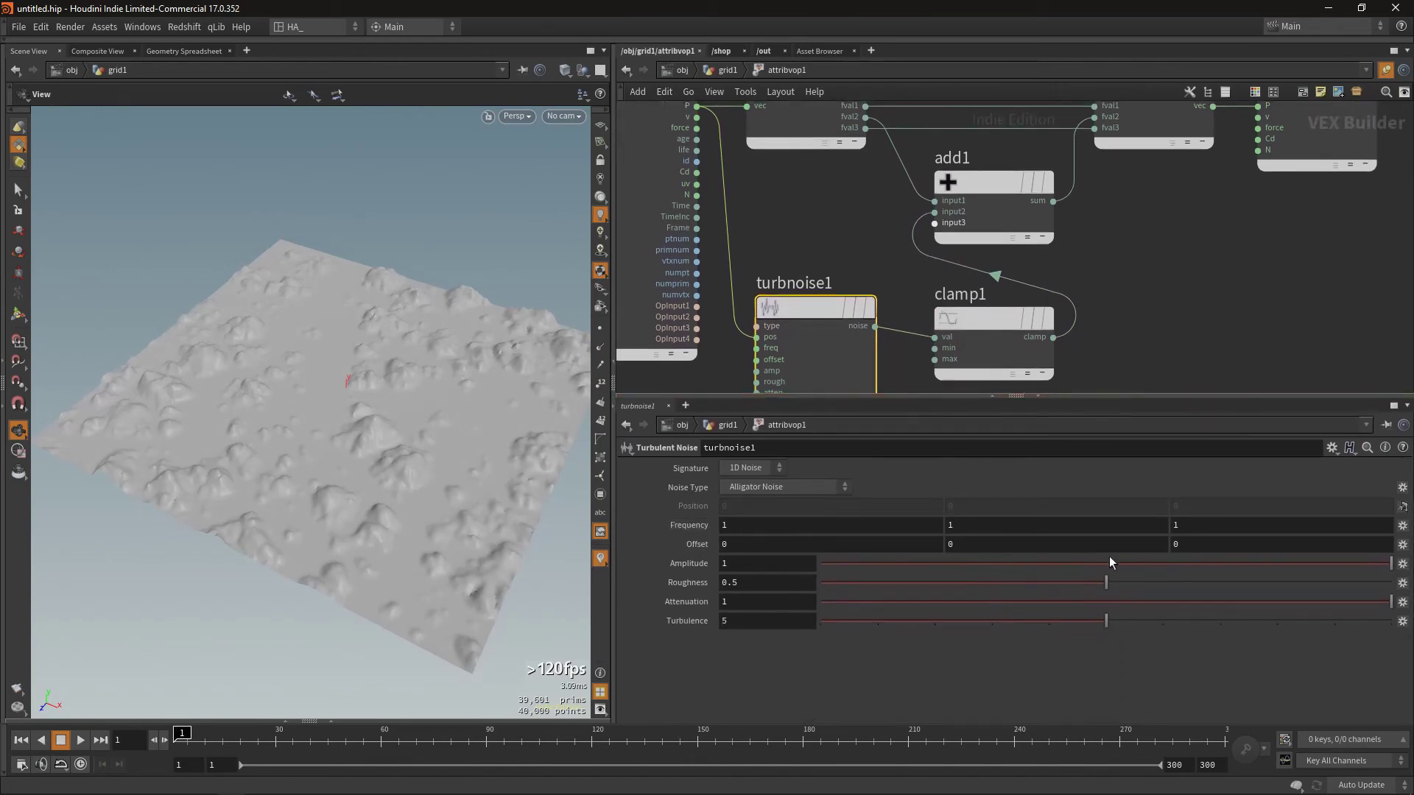
{"action": "left_click", "coordinate": [769, 530]}
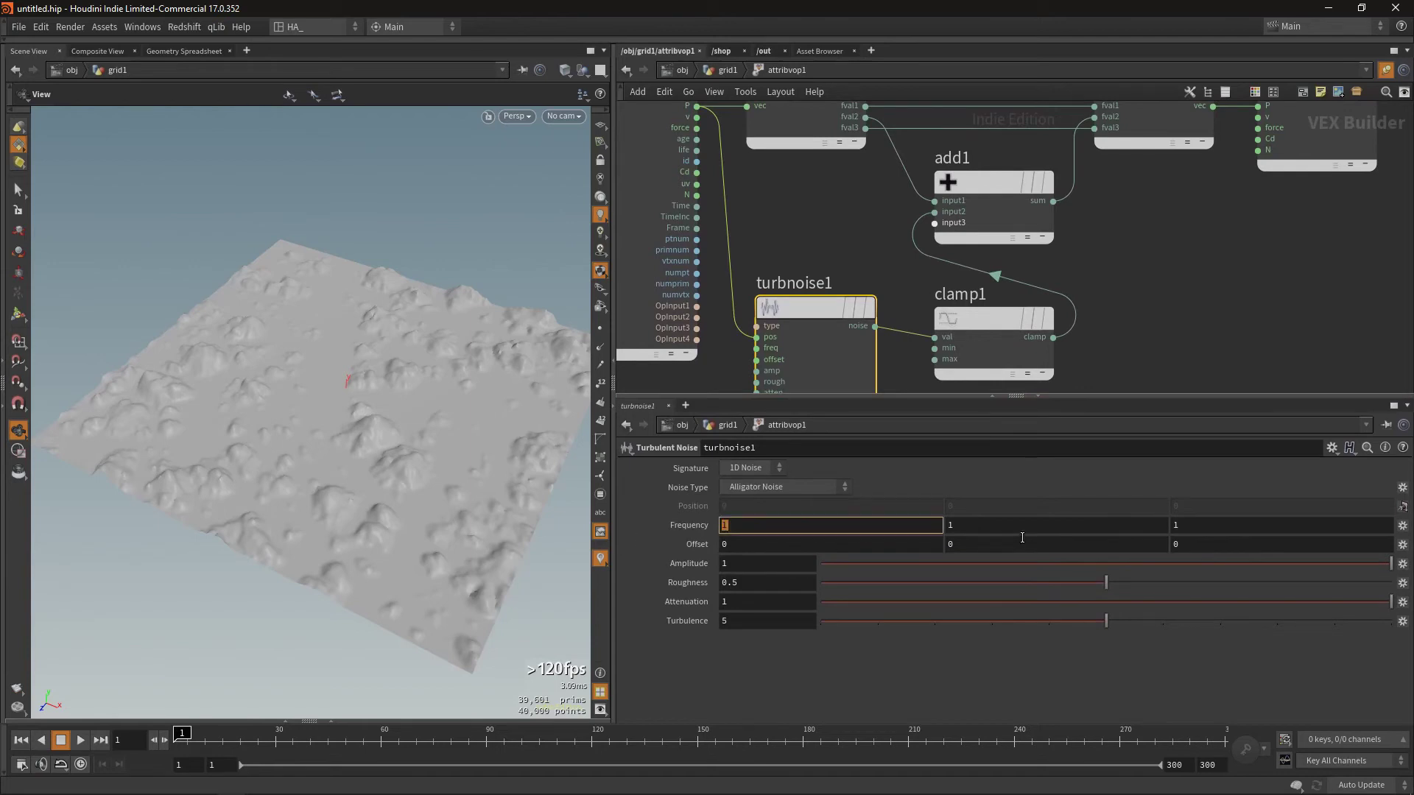
{"action": "type", "text": ".25"}
{"action": "key", "text": "Tab"}
{"action": "type", "text": "."}
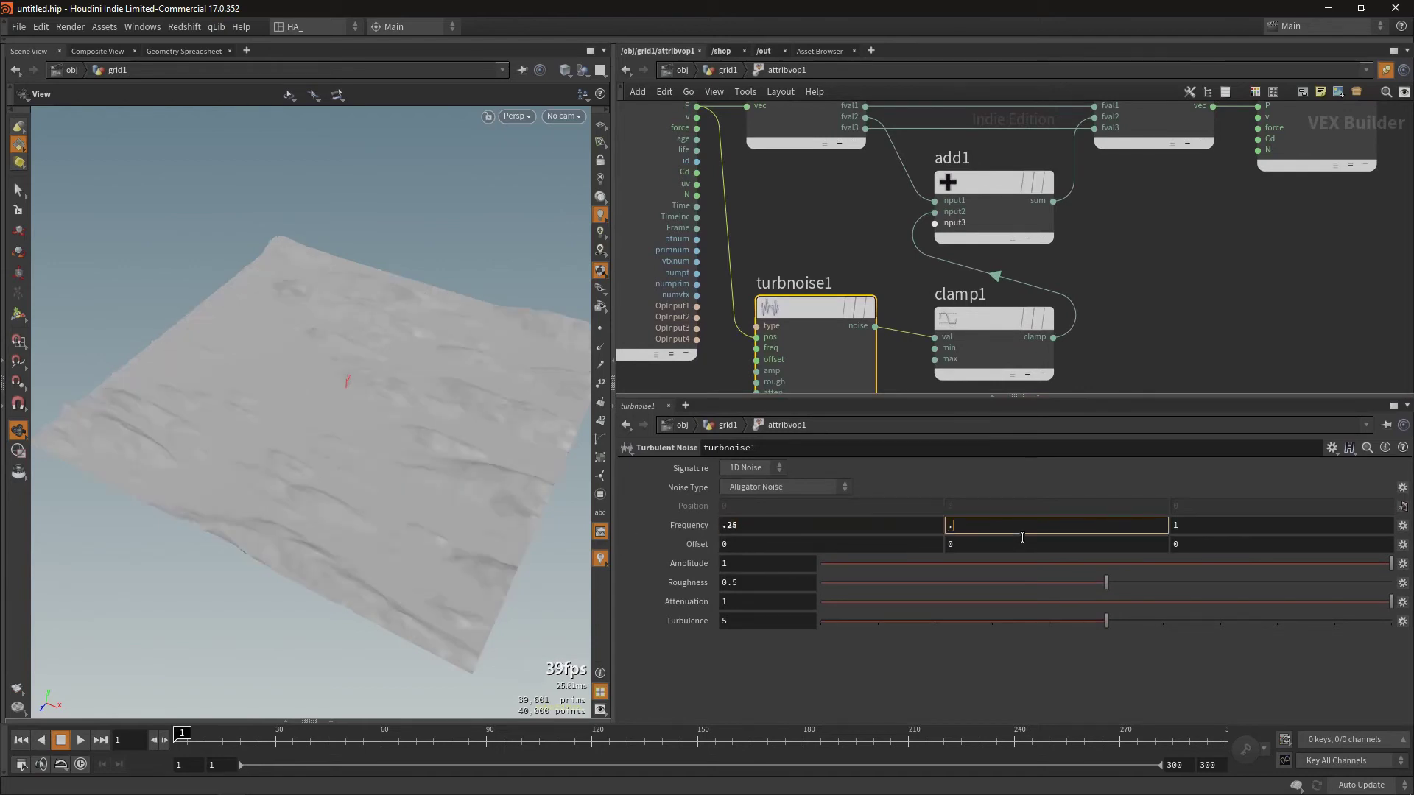
{"action": "key", "text": "Tab"}
{"action": "type", "text": ".25"}
{"action": "key", "text": "Return"}
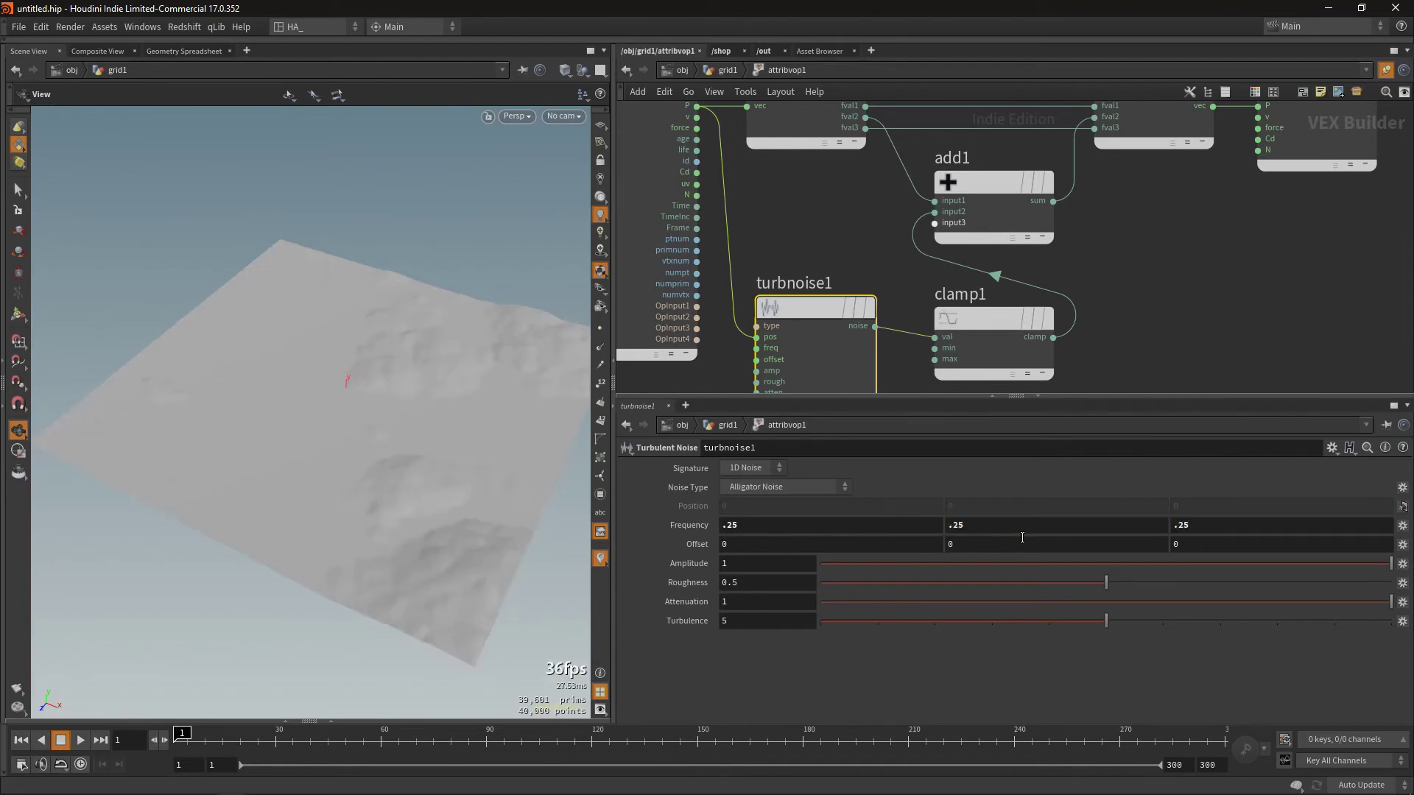
{"action": "mouse_move", "coordinate": [387, 495]}
{"action": "left_mouse_down"}
{"action": "mouse_move", "coordinate": [413, 568]}
{"action": "mouse_move", "coordinate": [391, 477]}
{"action": "left_mouse_up"}
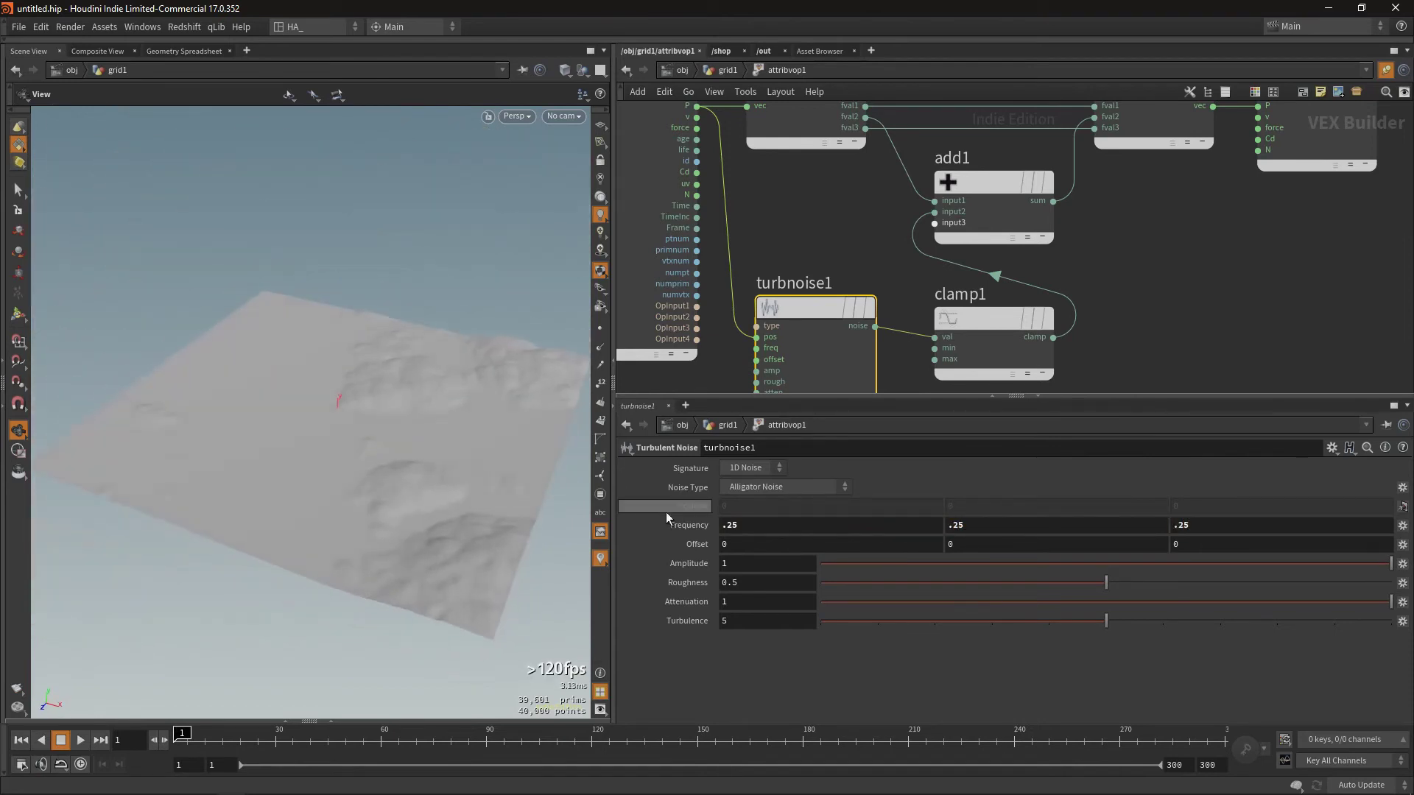
Step: Change turbnoise1's Frequency to 0.5 on all three axes
{"action": "left_click", "coordinate": [764, 528]}
{"action": "double_click", "coordinate": [764, 529]}
{"action": "type", "text": ".5"}
{"action": "key", "text": "Tab"}
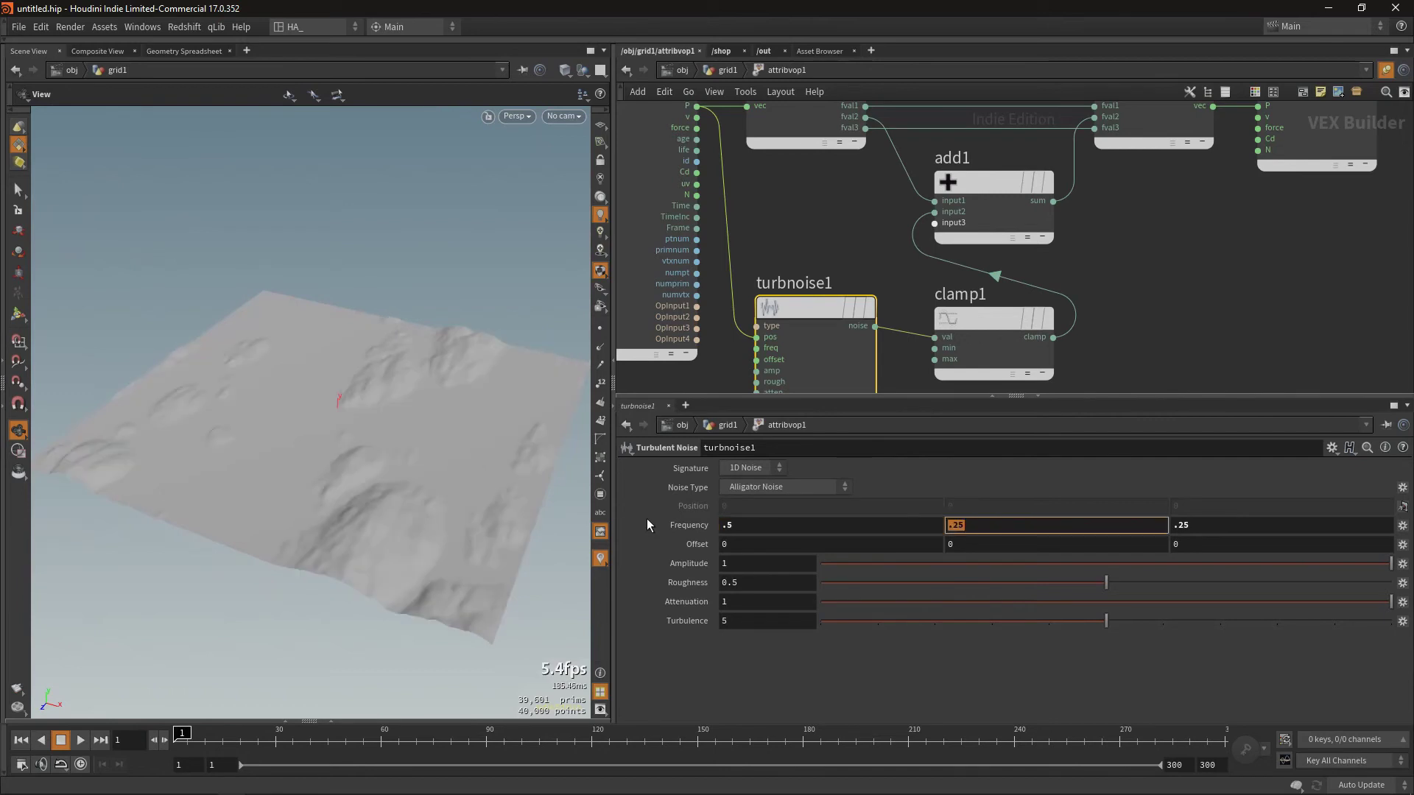
{"action": "type", "text": ".5"}
{"action": "key", "text": "Tab"}
{"action": "type", "text": ".5"}
{"action": "key", "text": "Return"}
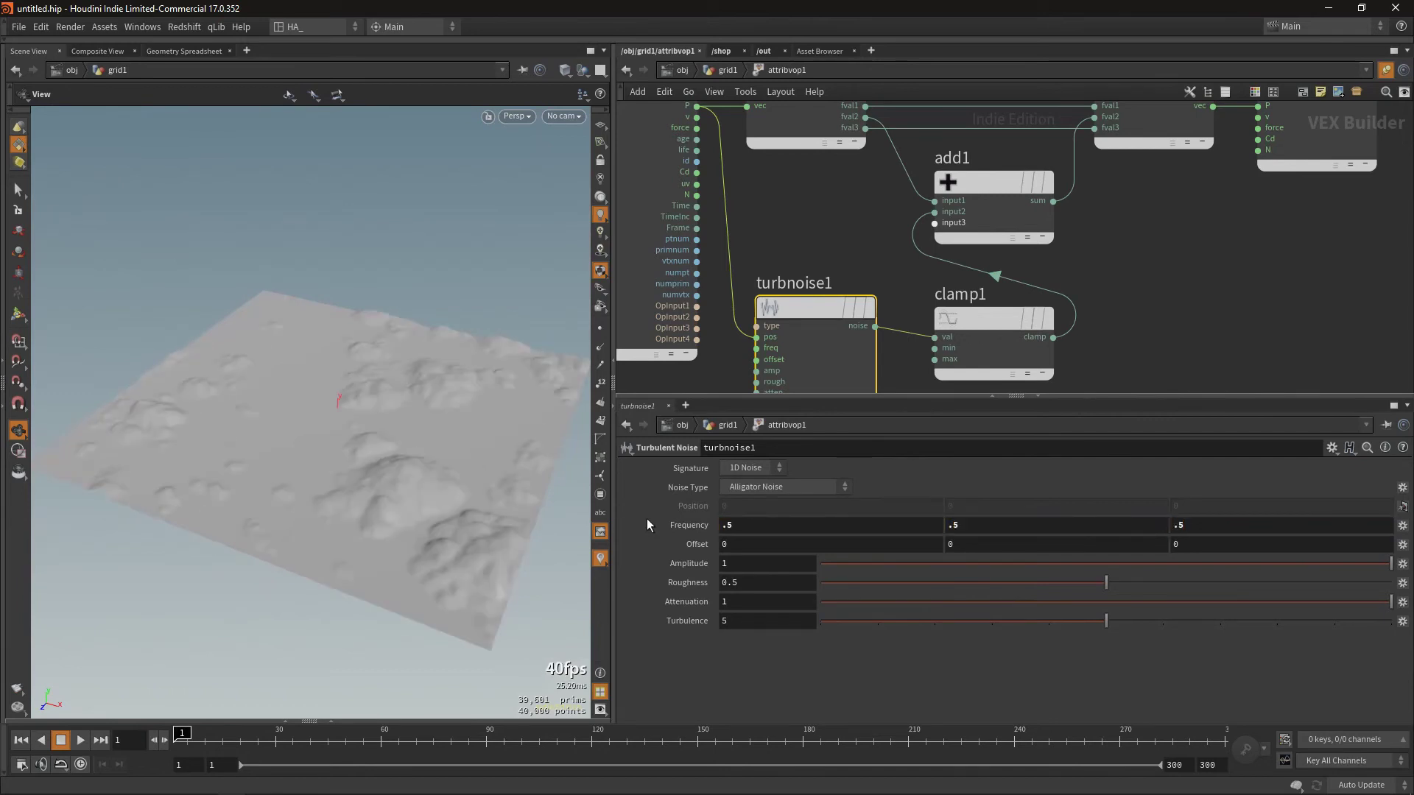
{"action": "mouse_move", "coordinate": [208, 504]}
{"action": "left_mouse_down"}
{"action": "mouse_move", "coordinate": [354, 474]}
{"action": "mouse_move", "coordinate": [369, 439]}
{"action": "mouse_move", "coordinate": [338, 438]}
{"action": "mouse_move", "coordinate": [370, 424]}
{"action": "left_mouse_up"}
Step: Set clamp1 to Max 0.215 and Min 0.046, then view the terrain up close
{"action": "left_click", "coordinate": [965, 329]}
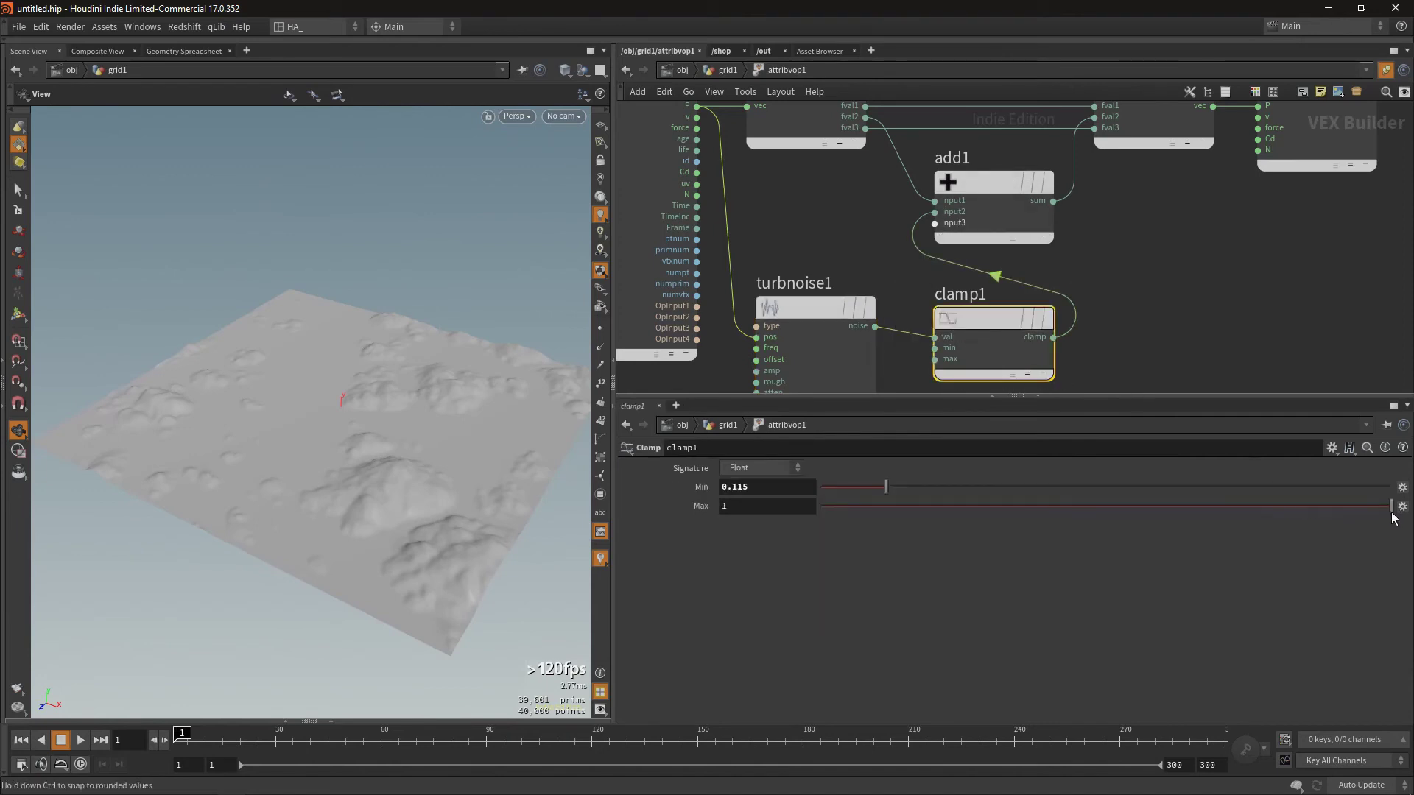
{"action": "left_click_drag", "start_coordinate": [1360, 508], "coordinate": [1312, 509]}
{"action": "mouse_move", "coordinate": [1123, 513]}
{"action": "left_mouse_down"}
{"action": "mouse_move", "coordinate": [957, 528]}
{"action": "mouse_move", "coordinate": [847, 485]}
{"action": "left_mouse_up"}
{"action": "mouse_move", "coordinate": [111, 456]}
{"action": "left_mouse_down"}
{"action": "mouse_move", "coordinate": [351, 489]}
{"action": "mouse_move", "coordinate": [394, 433]}
{"action": "mouse_move", "coordinate": [299, 436]}
{"action": "mouse_move", "coordinate": [373, 448]}
{"action": "mouse_move", "coordinate": [328, 410]}
{"action": "mouse_move", "coordinate": [347, 404]}
{"action": "mouse_move", "coordinate": [316, 464]}
{"action": "left_mouse_up"}
{"action": "right_click_drag", "start_coordinate": [315, 464], "coordinate": [426, 443]}
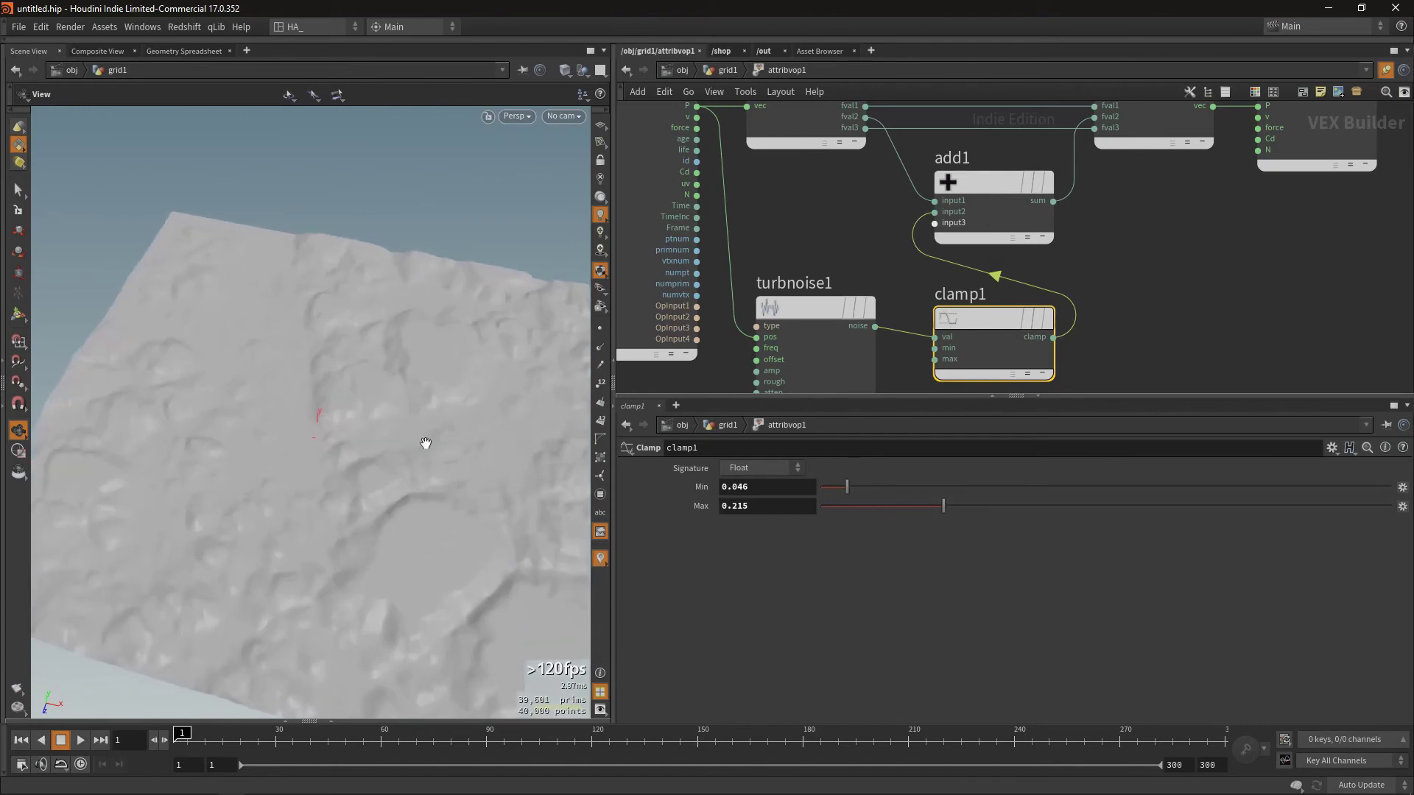
{"action": "mouse_move", "coordinate": [425, 443]}
{"action": "left_mouse_down"}
{"action": "mouse_move", "coordinate": [331, 432]}
{"action": "mouse_move", "coordinate": [357, 459]}
{"action": "left_mouse_up"}
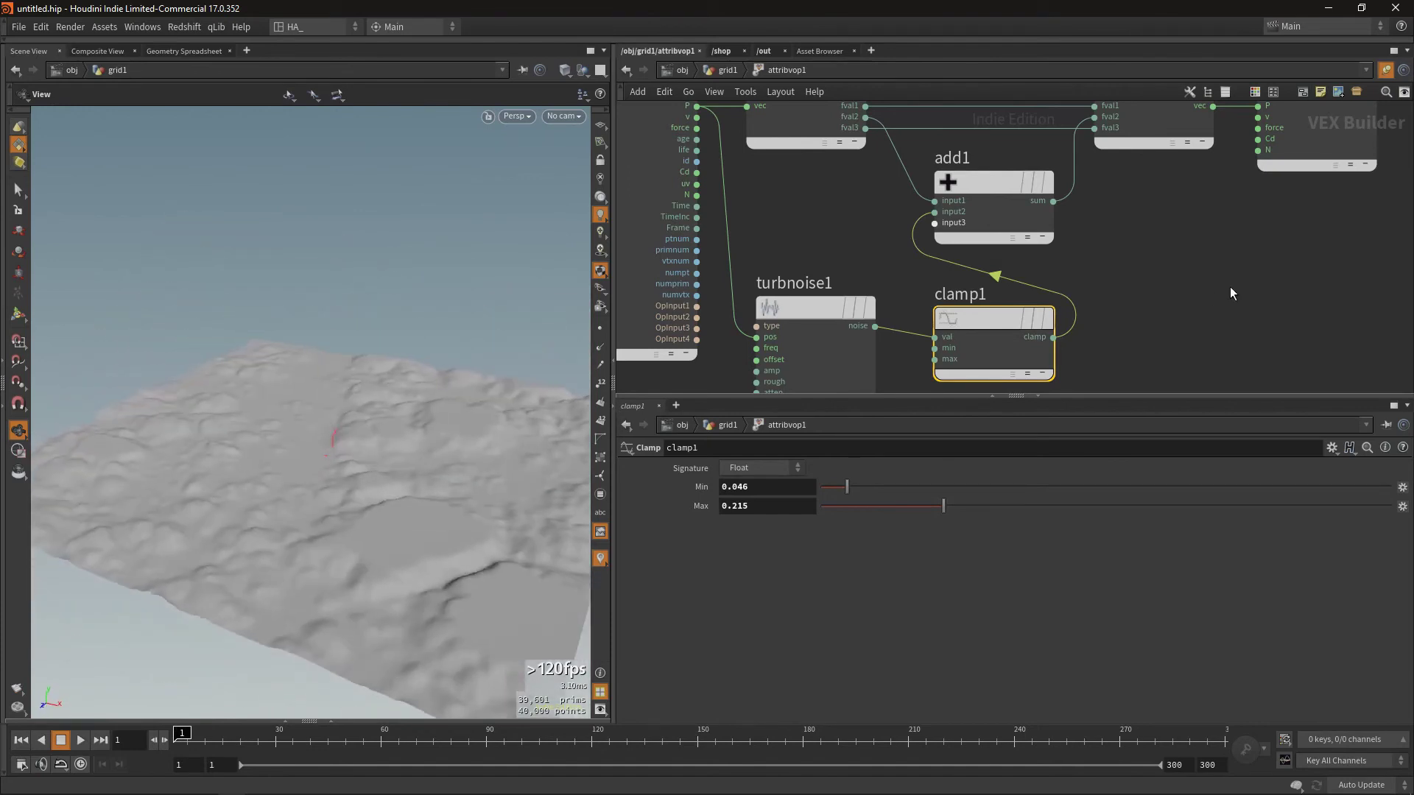
{"action": "scroll", "coordinate": [1229, 293], "scroll_direction": "down", "scroll_amount": 1}
{"action": "scroll", "coordinate": [1150, 307], "scroll_direction": "down", "scroll_amount": 3}
{"action": "scroll", "coordinate": [1150, 307], "scroll_direction": "up", "scroll_amount": 2}
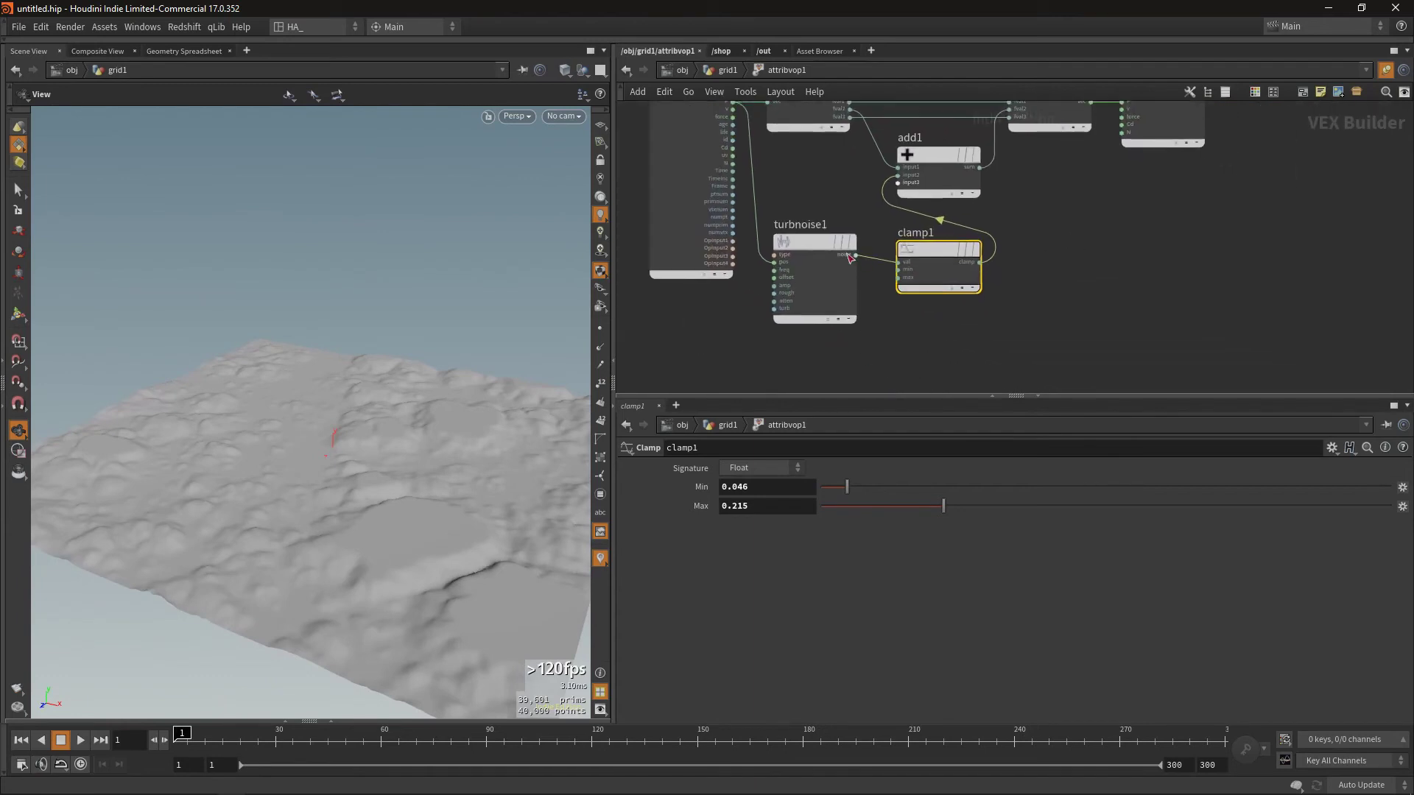
Step: Add a Curl Noise node to the attribvop1 network
{"action": "left_click", "coordinate": [812, 247]}
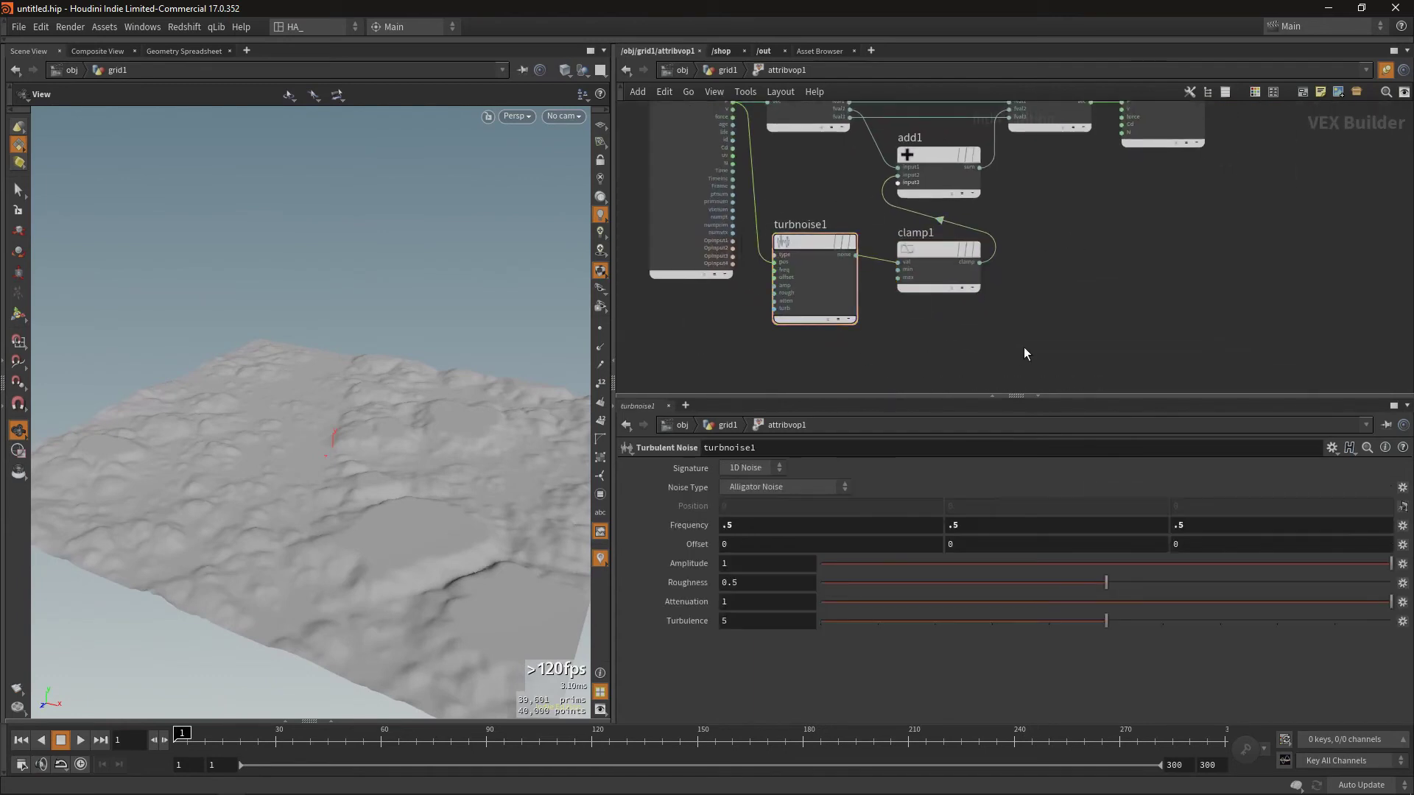
{"action": "key", "text": "Tab"}
{"action": "type", "text": "cur"}
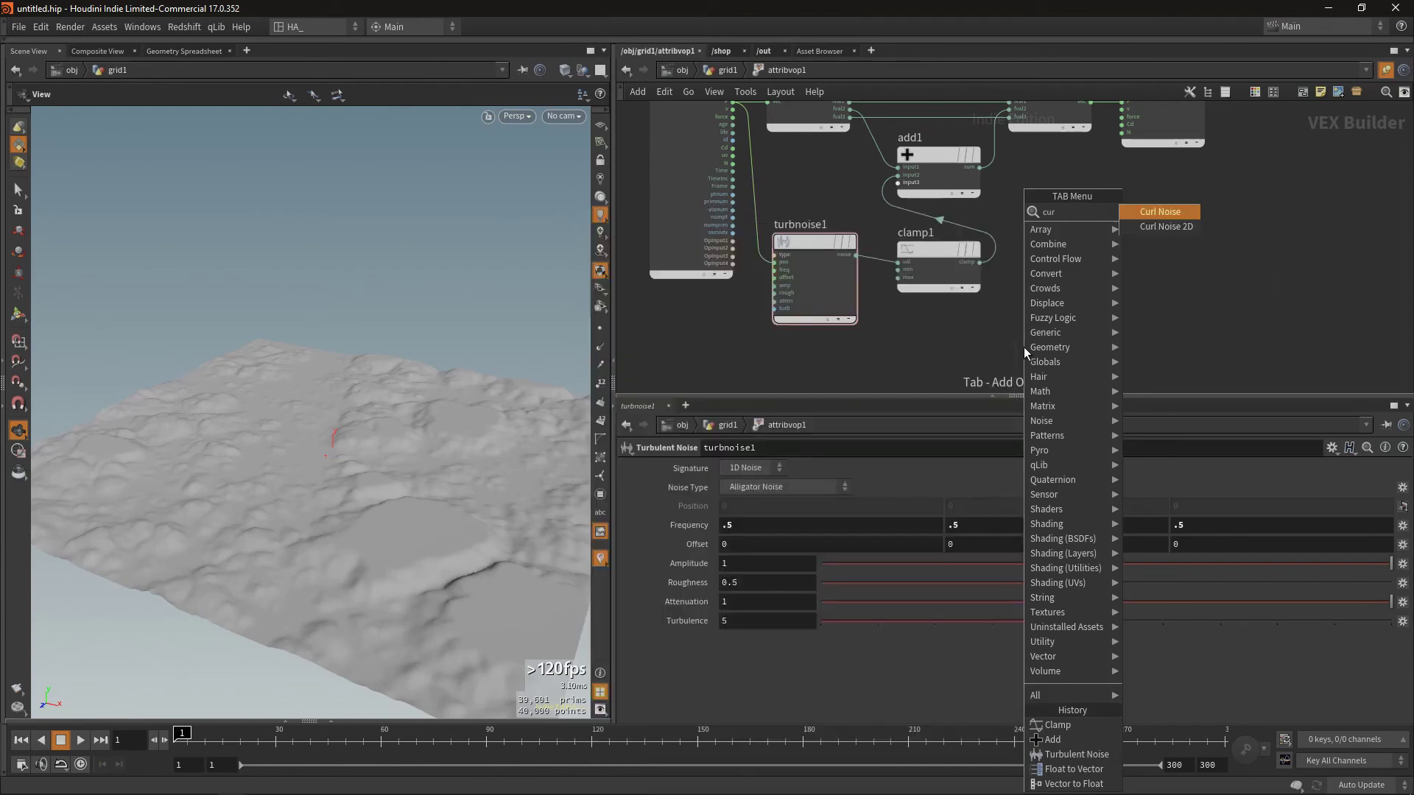
{"action": "key", "text": "Return"}
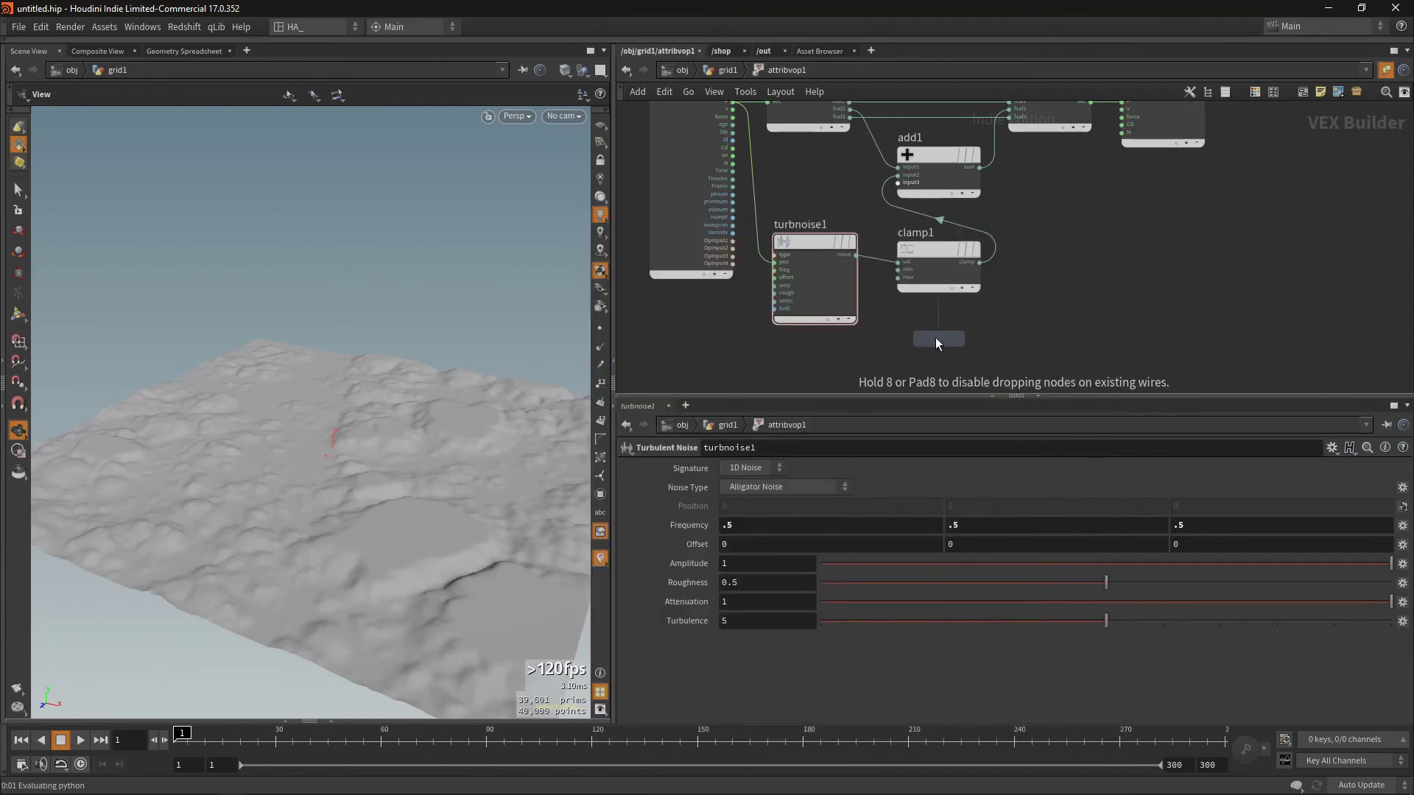
{"action": "left_click", "coordinate": [969, 359]}
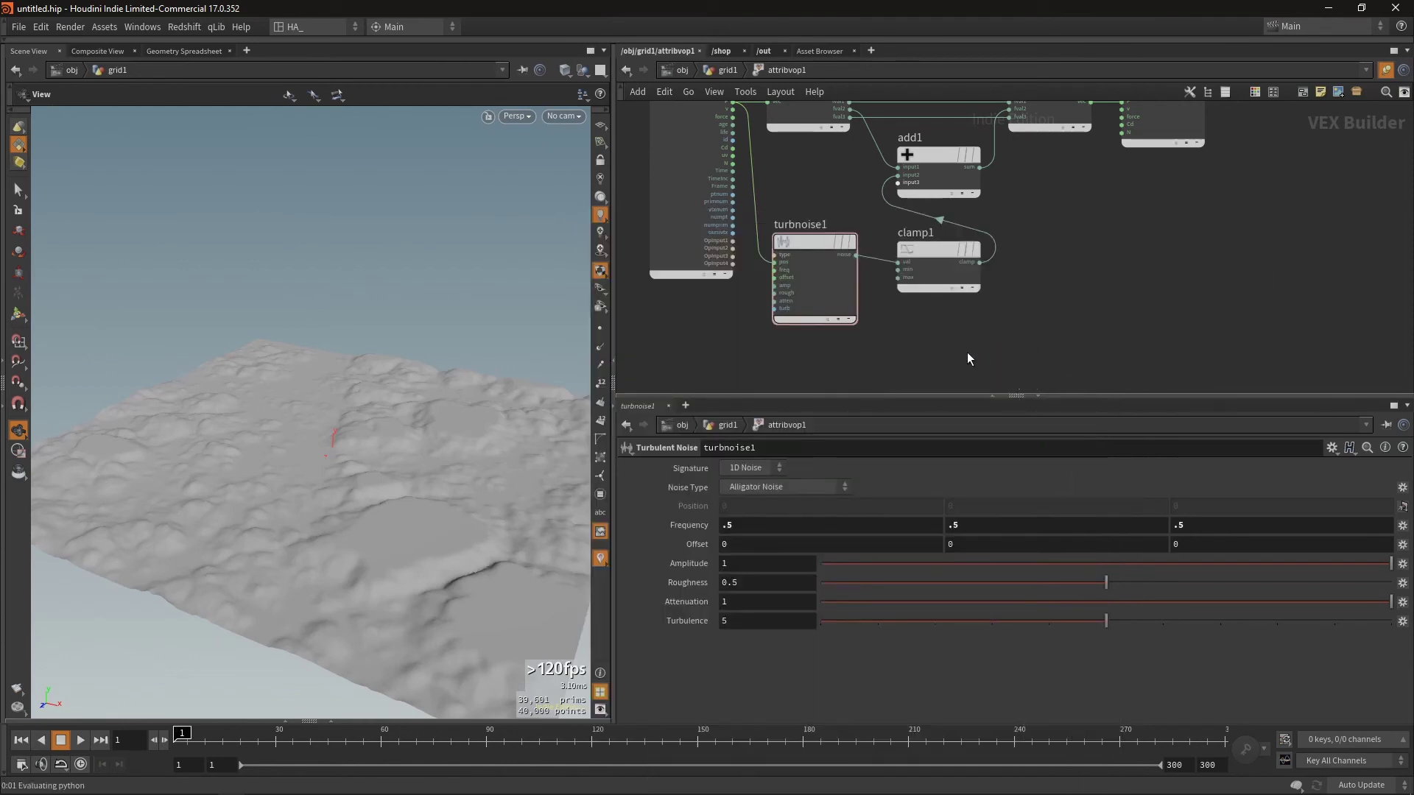
{"action": "left_click", "coordinate": [751, 474]}
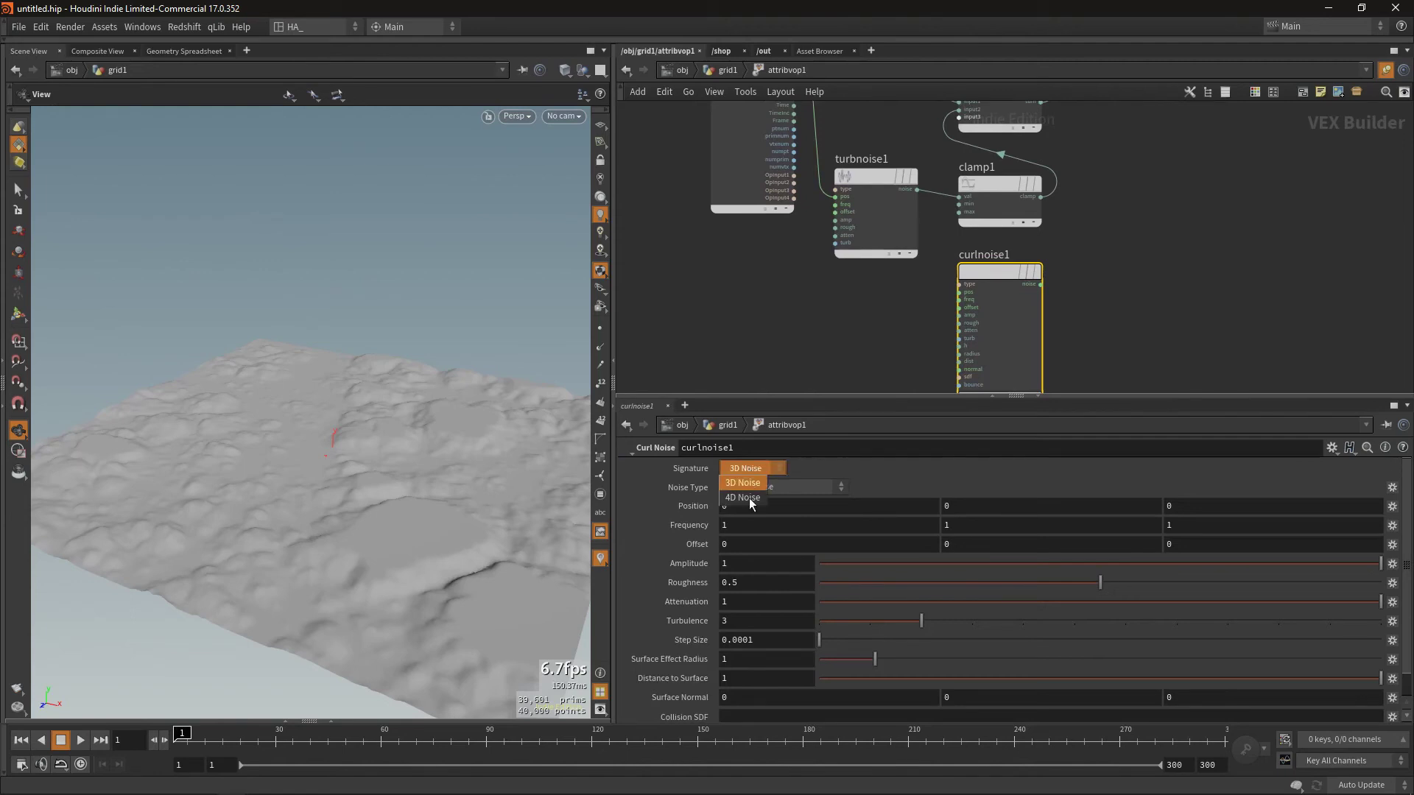
Step: Line curlnoise1 up under turbnoise1 and frame the noise nodes in an enlarged network
{"action": "mouse_move", "coordinate": [1009, 300]}
{"action": "left_mouse_down"}
{"action": "mouse_move", "coordinate": [935, 311]}
{"action": "mouse_move", "coordinate": [890, 297]}
{"action": "left_mouse_up"}
{"action": "middle_click_drag", "start_coordinate": [980, 312], "coordinate": [961, 354]}
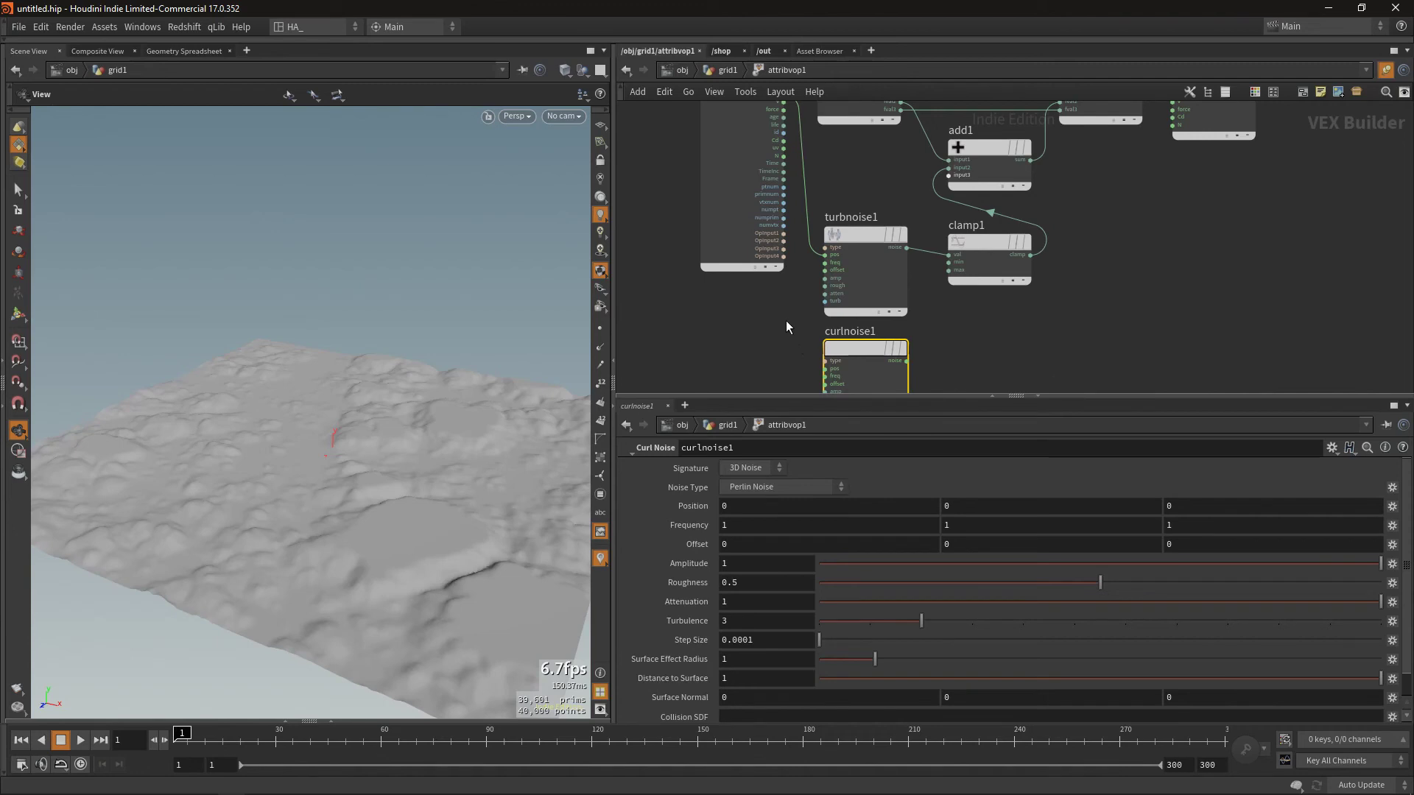
{"action": "middle_click_drag", "start_coordinate": [786, 327], "coordinate": [749, 339]}
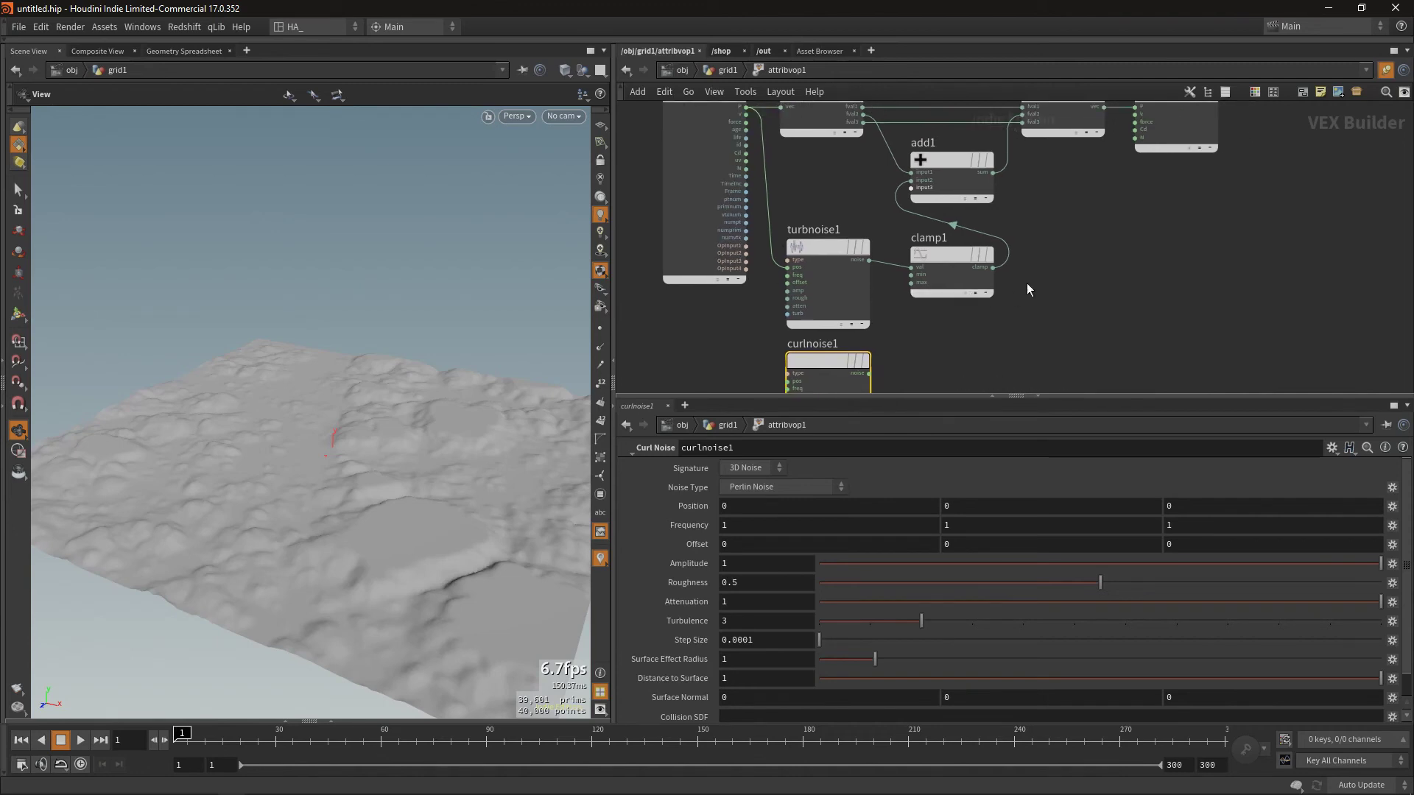
{"action": "key", "text": "ctrl+b"}
{"action": "scroll", "coordinate": [726, 393], "scroll_direction": "up", "scroll_amount": 3}
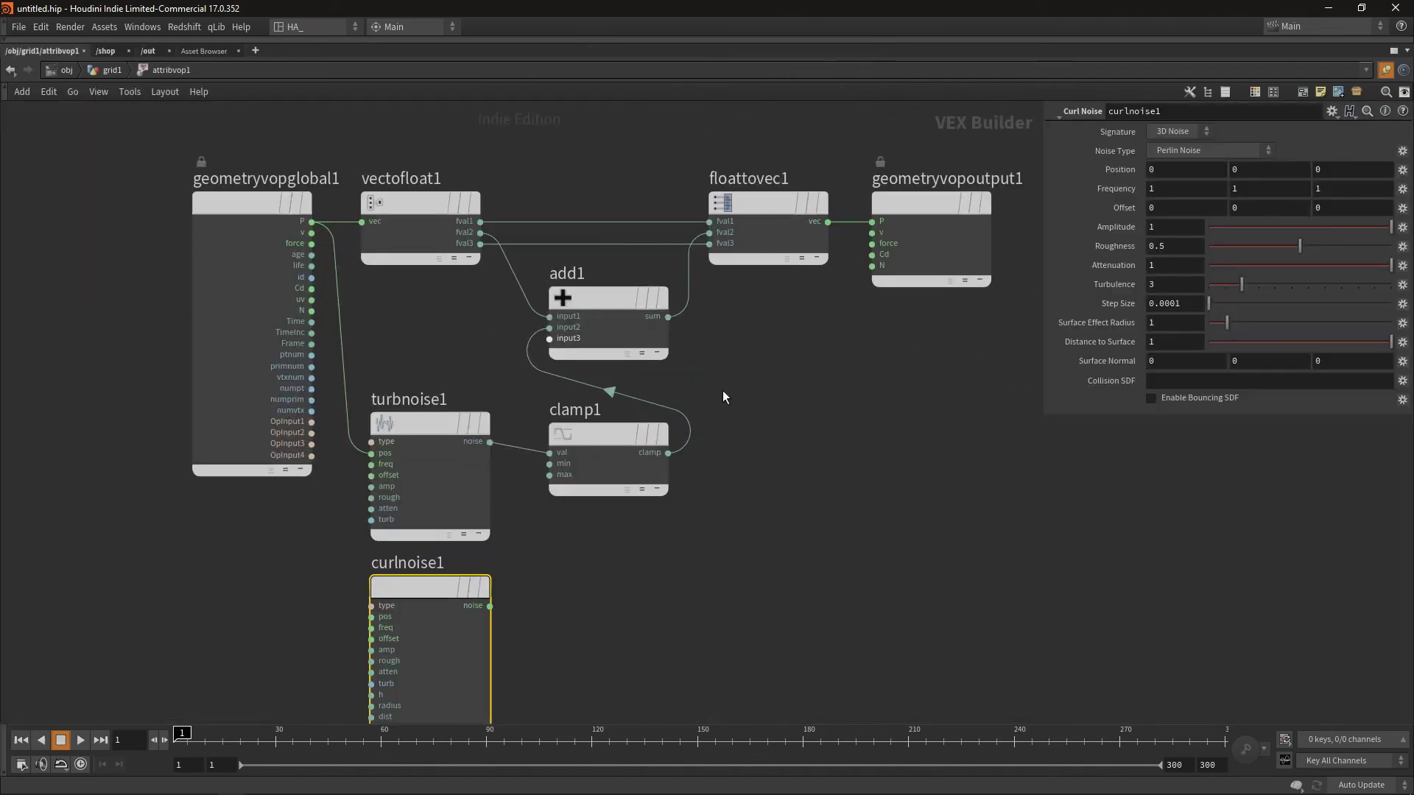
{"action": "middle_click_drag", "start_coordinate": [722, 390], "coordinate": [946, 407]}
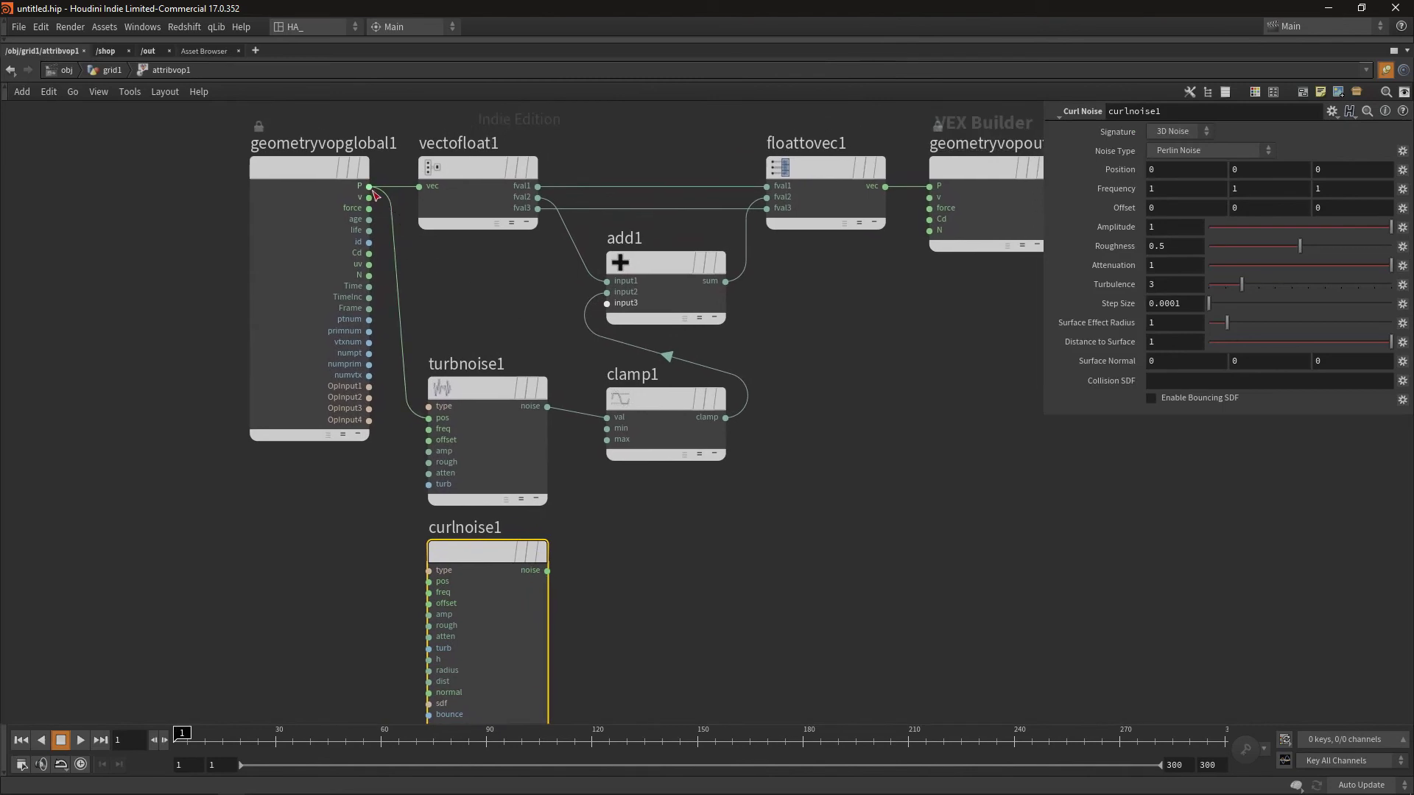
Step: Wire point position P into curlnoise1's pos and curlnoise1's noise into add1's third input
{"action": "left_click", "coordinate": [369, 187]}
{"action": "left_click", "coordinate": [428, 580]}
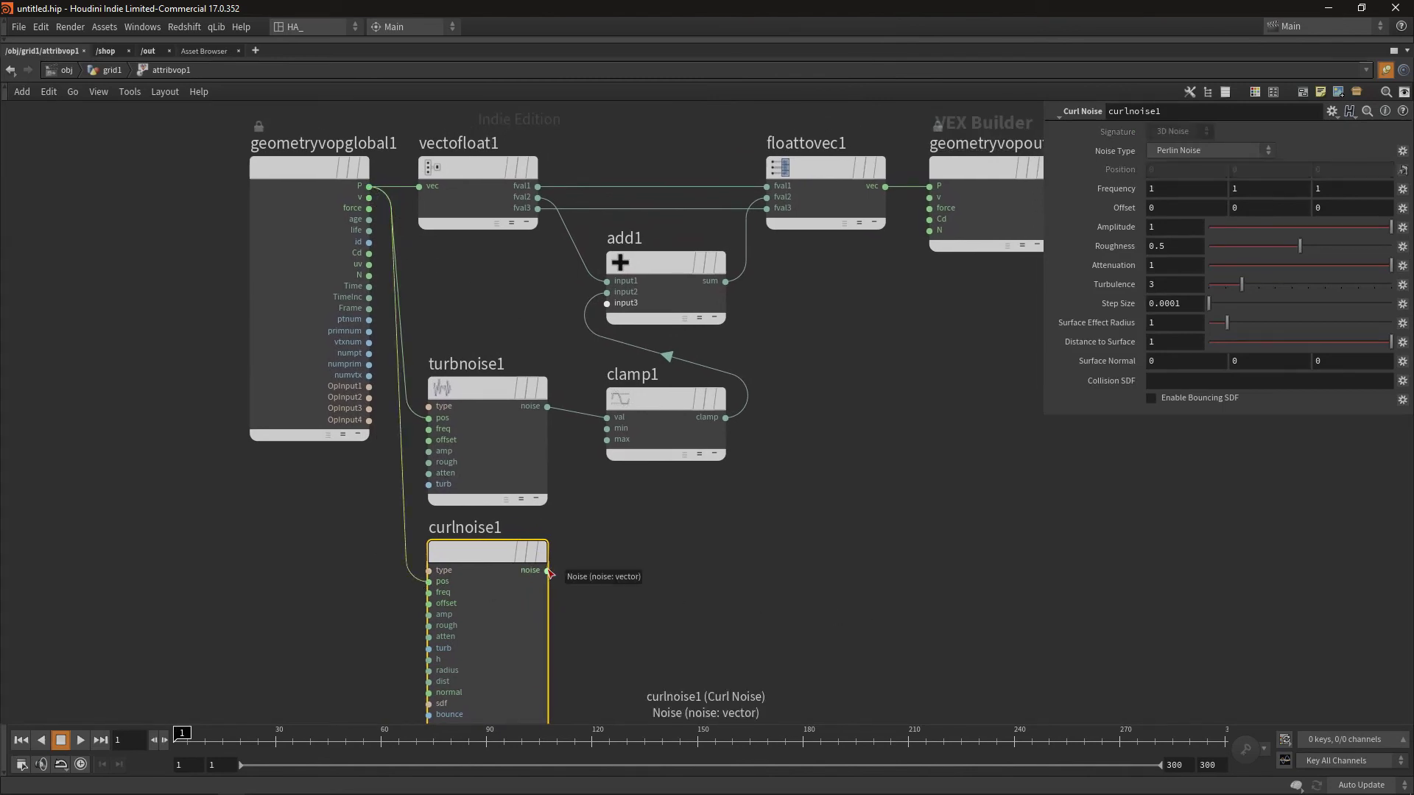
{"action": "left_click", "coordinate": [550, 573]}
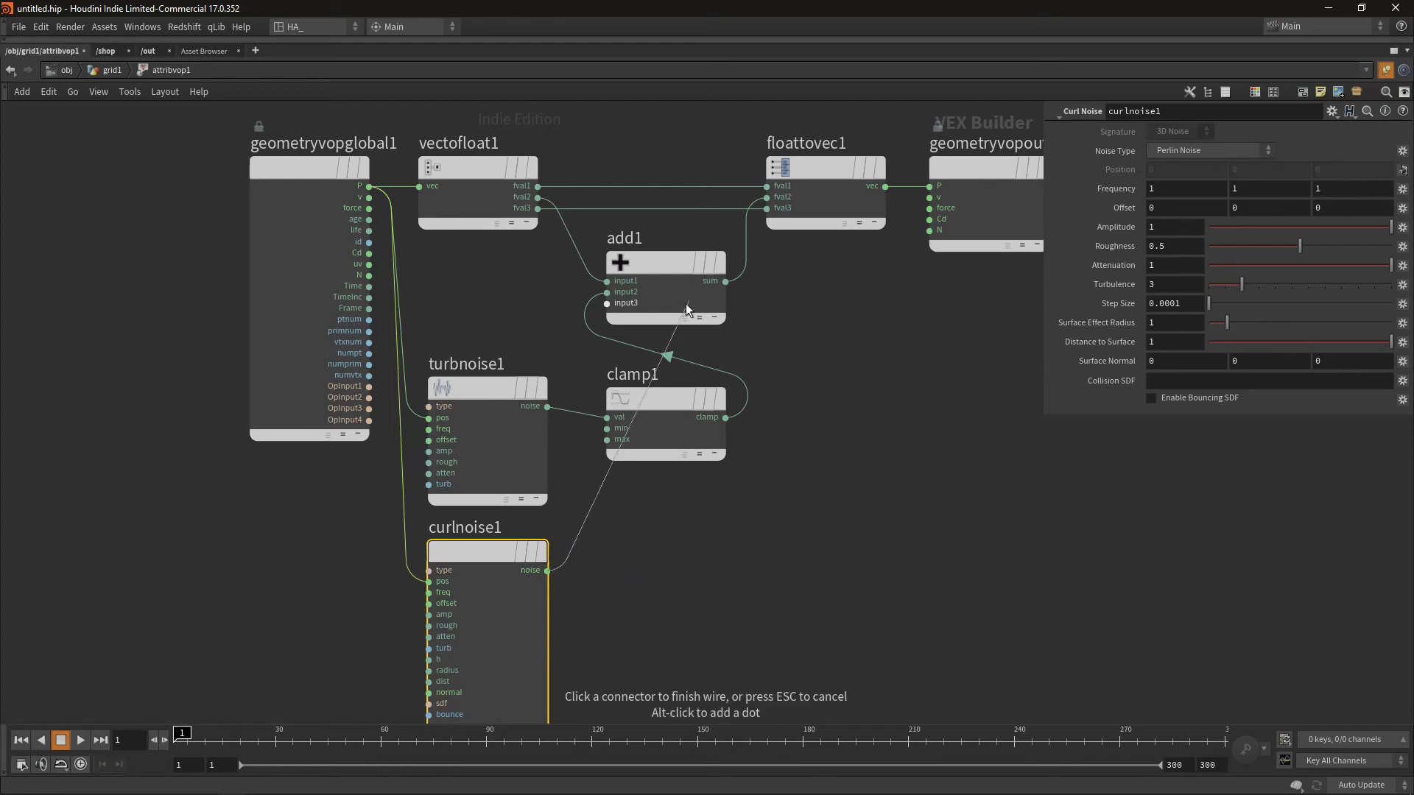
{"action": "left_click", "coordinate": [607, 303]}
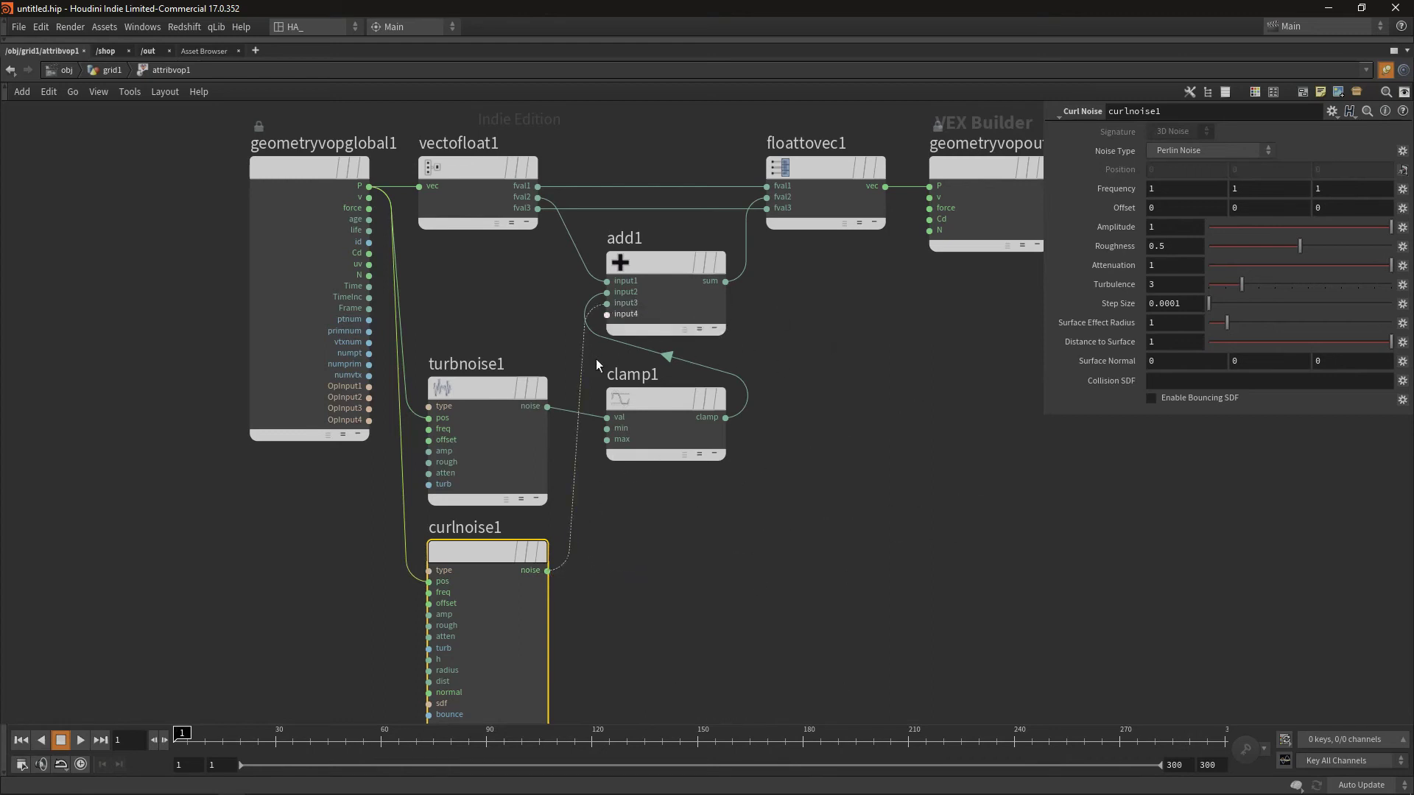
{"action": "scroll", "coordinate": [575, 565], "scroll_direction": "up", "scroll_amount": 4}
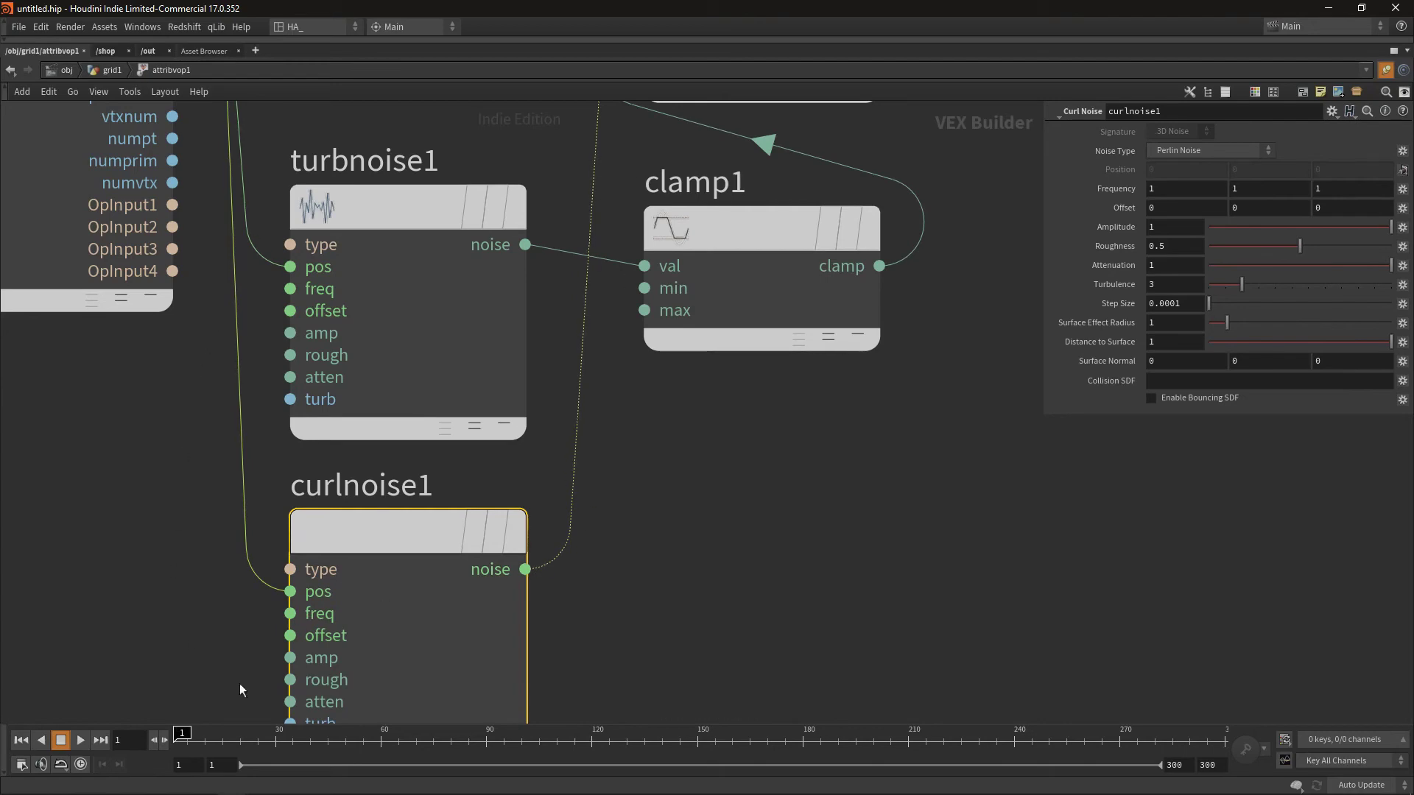
{"action": "scroll", "coordinate": [735, 382], "scroll_direction": "down", "scroll_amount": 3}
{"action": "scroll", "coordinate": [736, 382], "scroll_direction": "down", "scroll_amount": 2}
{"action": "scroll", "coordinate": [744, 337], "scroll_direction": "down", "scroll_amount": 2}
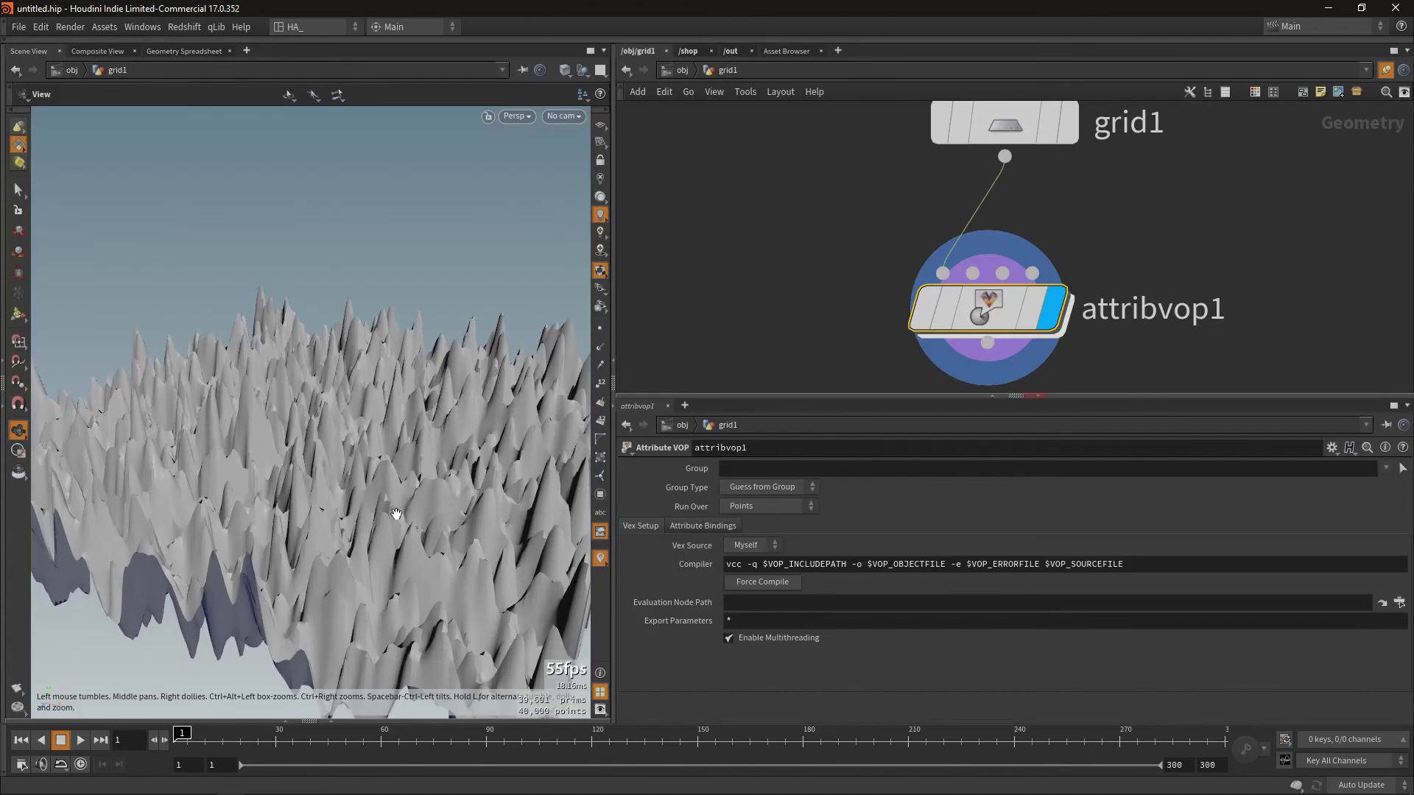
{"action": "mouse_move", "coordinate": [396, 514]}
{"action": "left_mouse_down"}
{"action": "mouse_move", "coordinate": [337, 514]}
{"action": "mouse_move", "coordinate": [394, 467]}
{"action": "mouse_move", "coordinate": [341, 466]}
{"action": "mouse_move", "coordinate": [371, 425]}
{"action": "mouse_move", "coordinate": [346, 376]}
{"action": "mouse_move", "coordinate": [329, 434]}
{"action": "mouse_move", "coordinate": [559, 413]}
{"action": "left_mouse_up"}
Step: Enter attribvop1 and set curlnoise1's Frequency to 0.1 on X, Y and Z
{"action": "double_click", "coordinate": [1001, 312]}
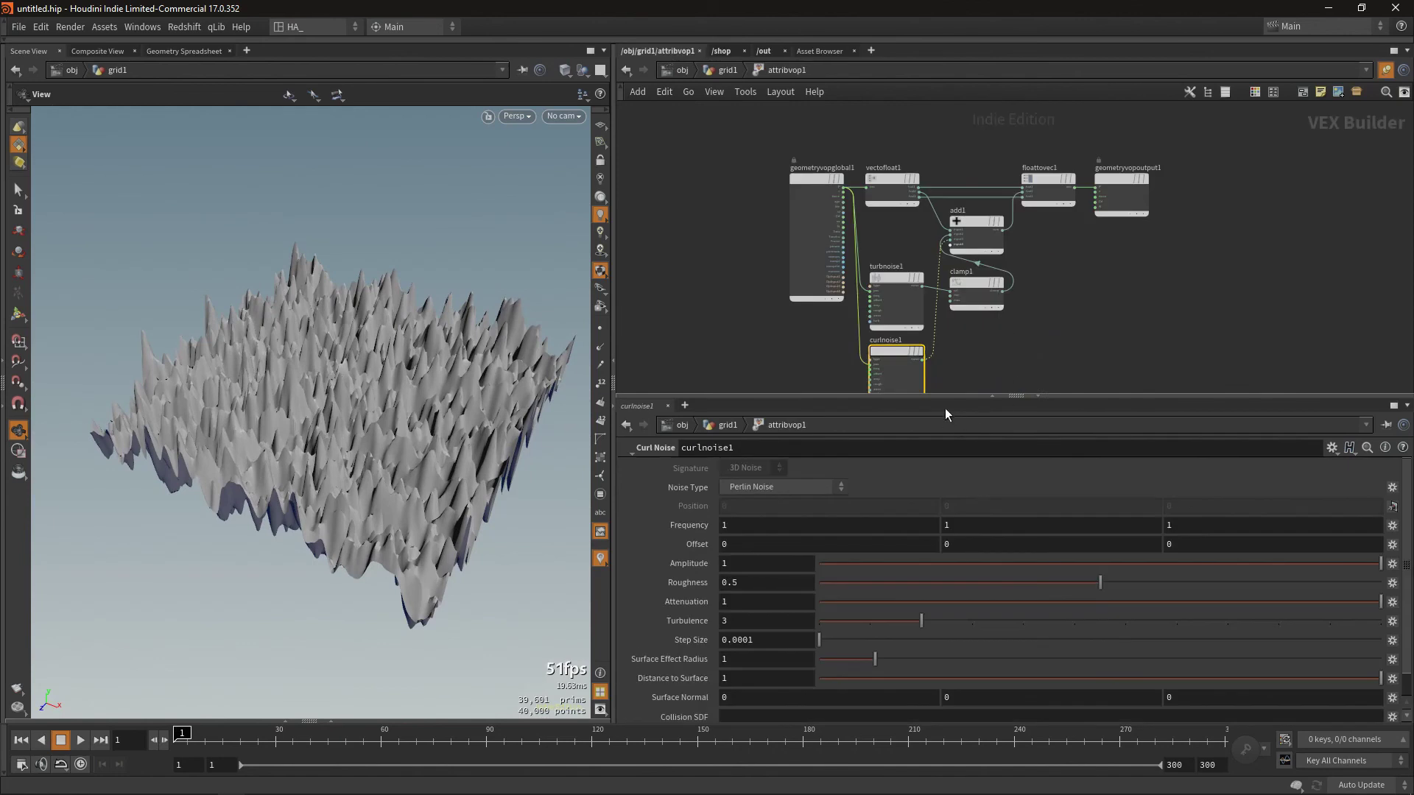
{"action": "scroll", "coordinate": [904, 356], "scroll_direction": "up", "scroll_amount": 5}
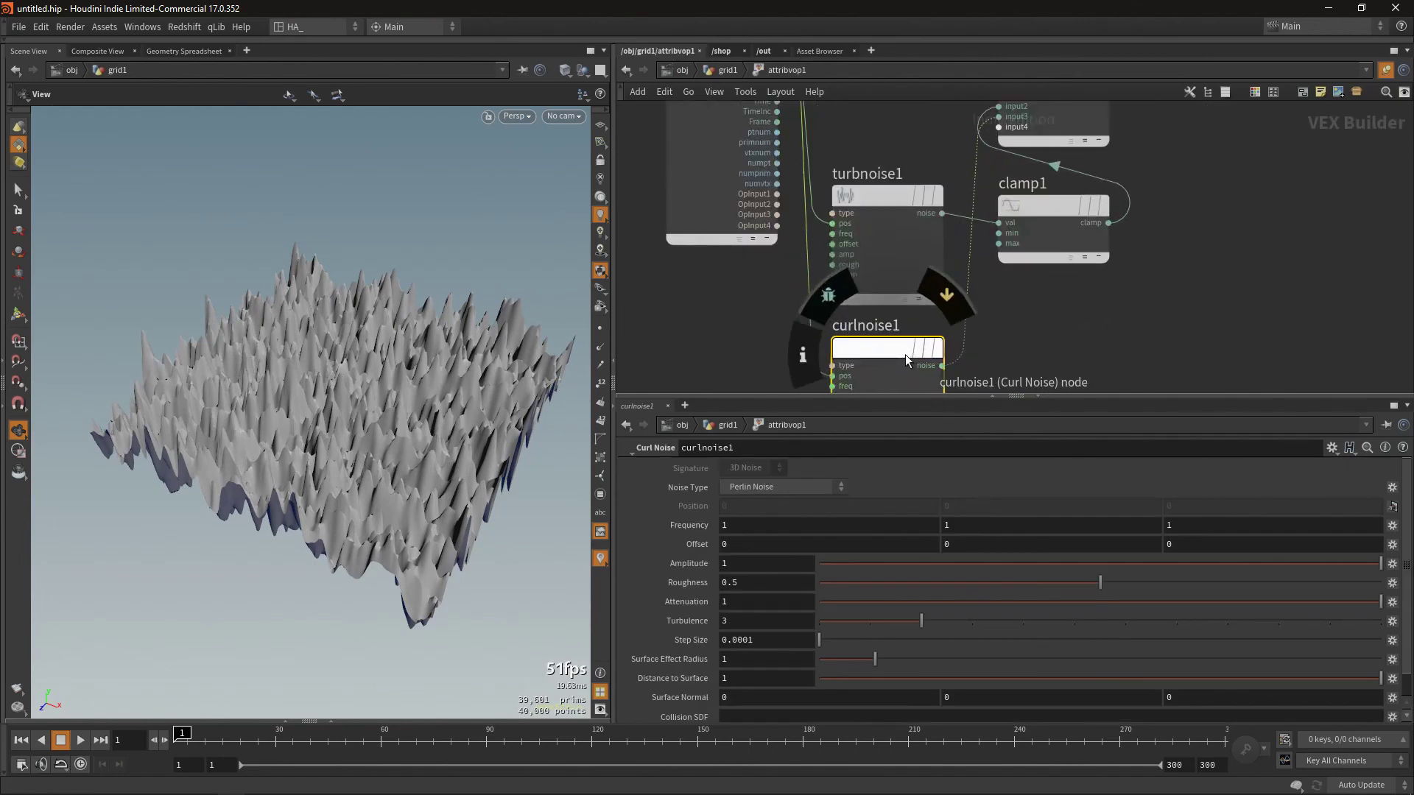
{"action": "scroll", "coordinate": [904, 355], "scroll_direction": "up", "scroll_amount": 3}
{"action": "middle_click_drag", "start_coordinate": [1019, 334], "coordinate": [995, 253]}
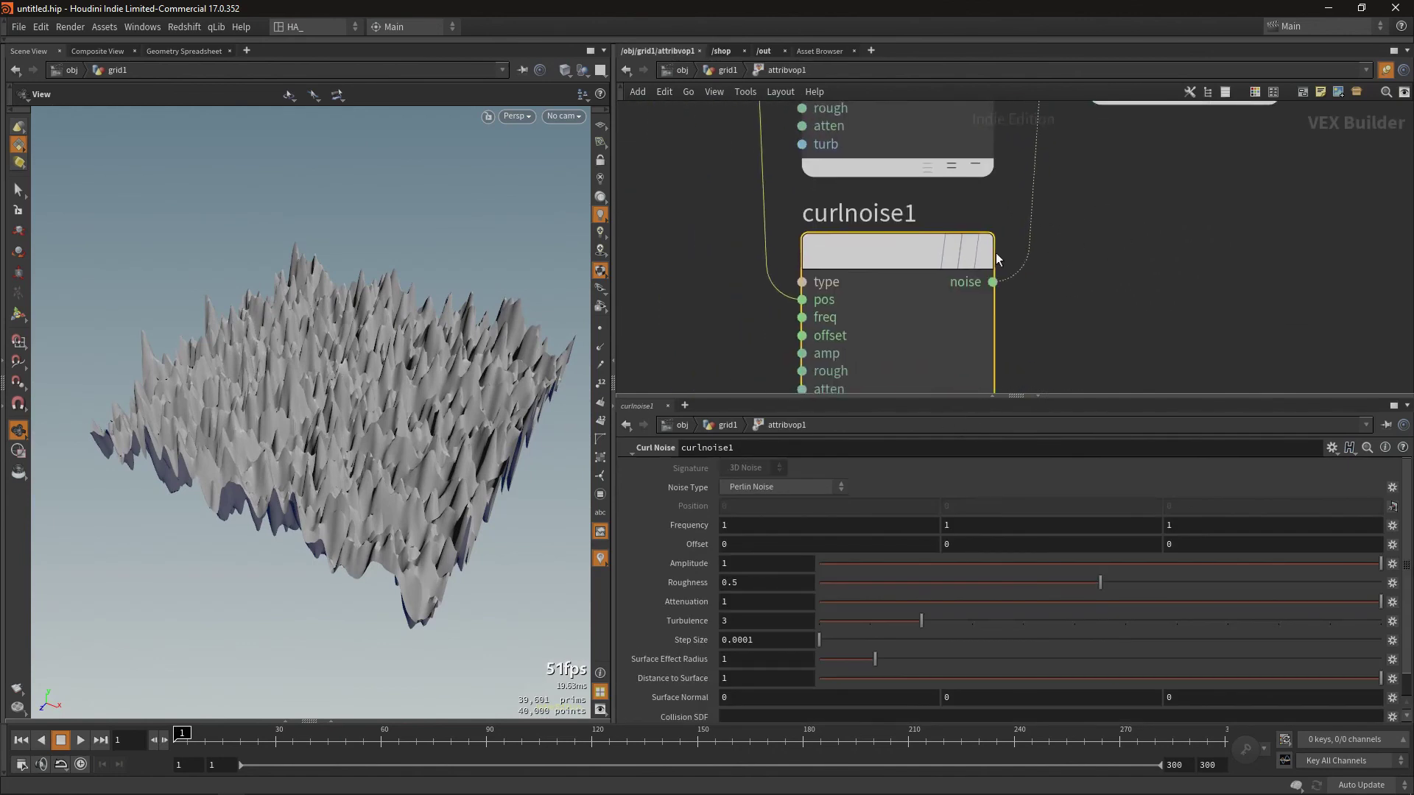
{"action": "left_click", "coordinate": [747, 524]}
{"action": "type", "text": ".1"}
{"action": "key", "text": "Tab"}
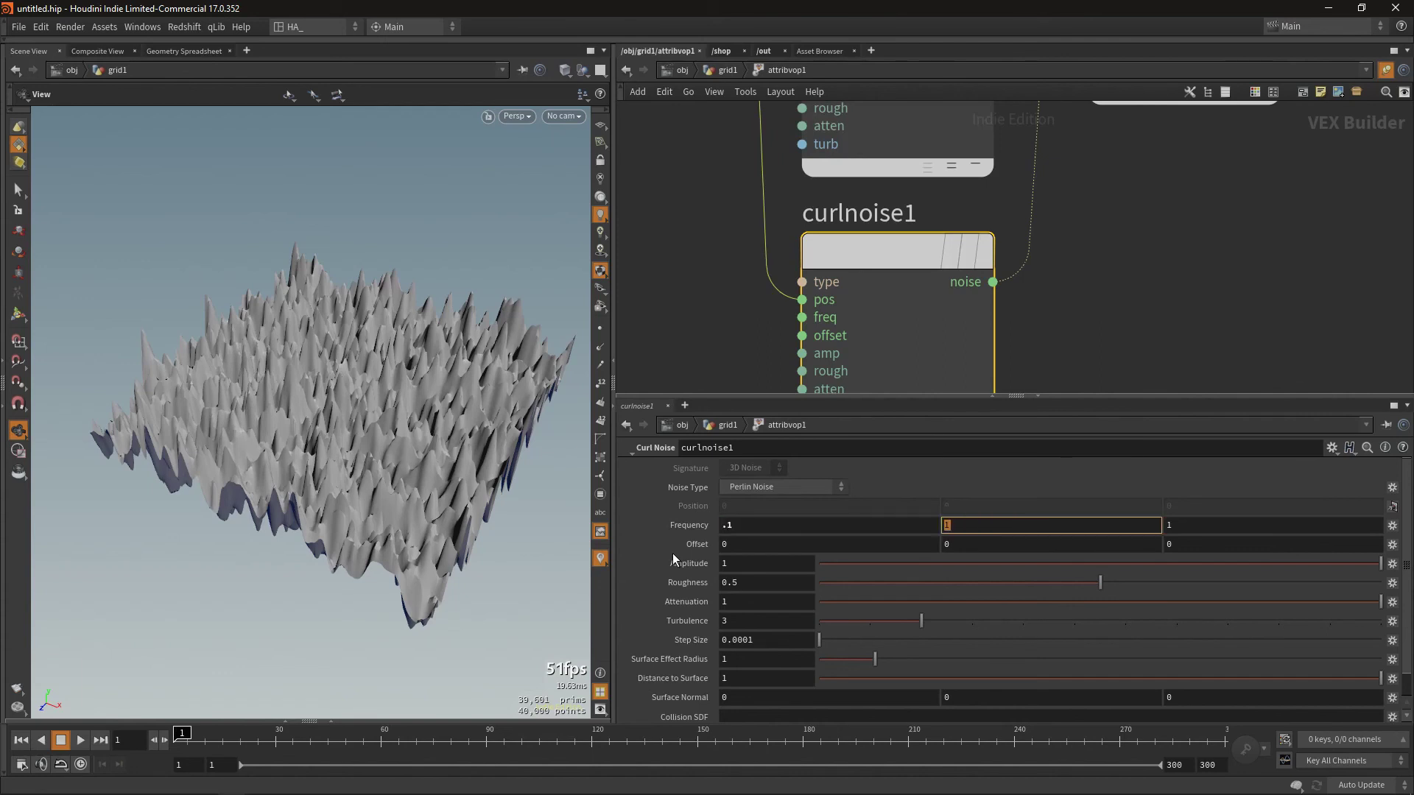
{"action": "type", "text": ".1"}
{"action": "key", "text": "Tab"}
{"action": "type", "text": ".1"}
{"action": "key", "text": "Return"}
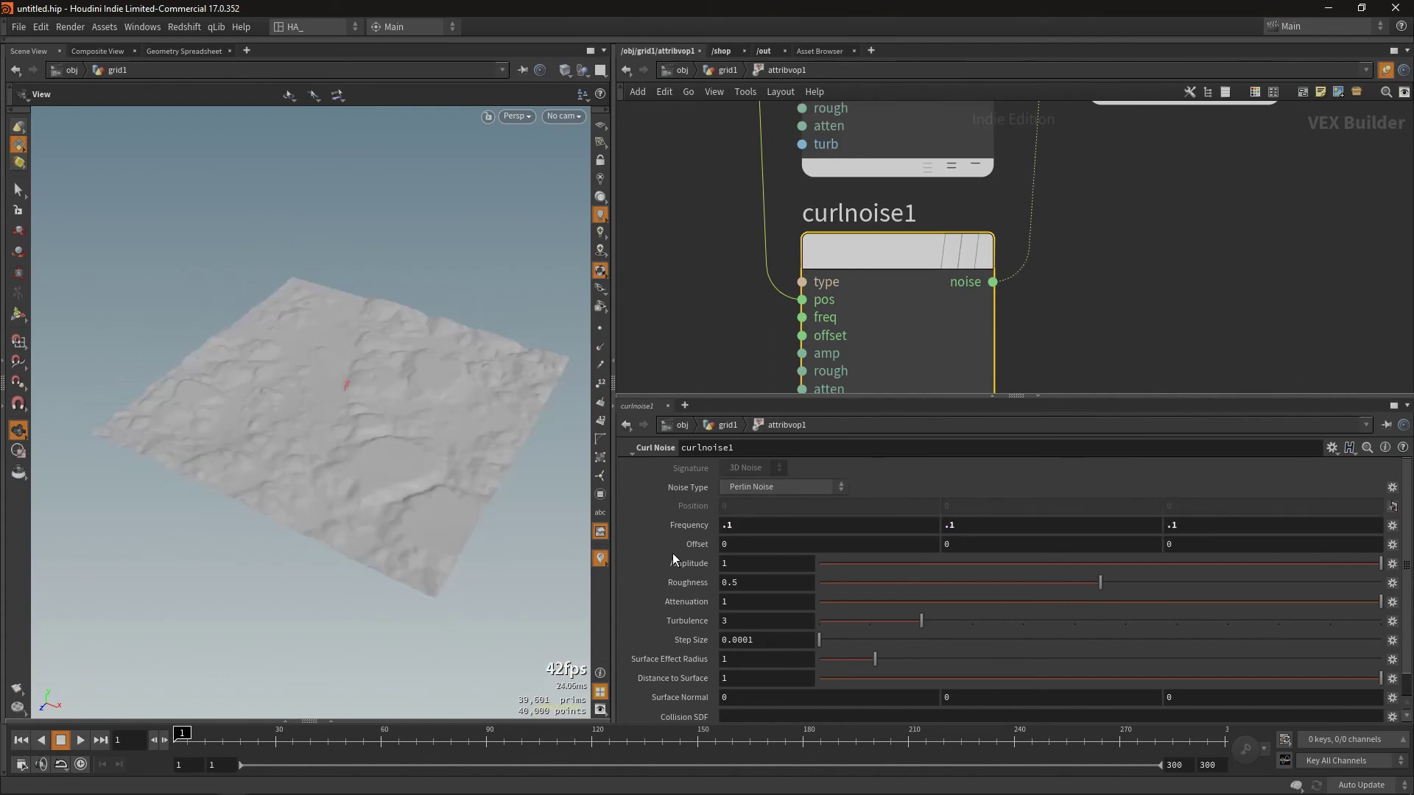
{"action": "mouse_move", "coordinate": [368, 421]}
{"action": "left_mouse_down"}
{"action": "mouse_move", "coordinate": [397, 457]}
{"action": "mouse_move", "coordinate": [382, 441]}
{"action": "left_mouse_up"}
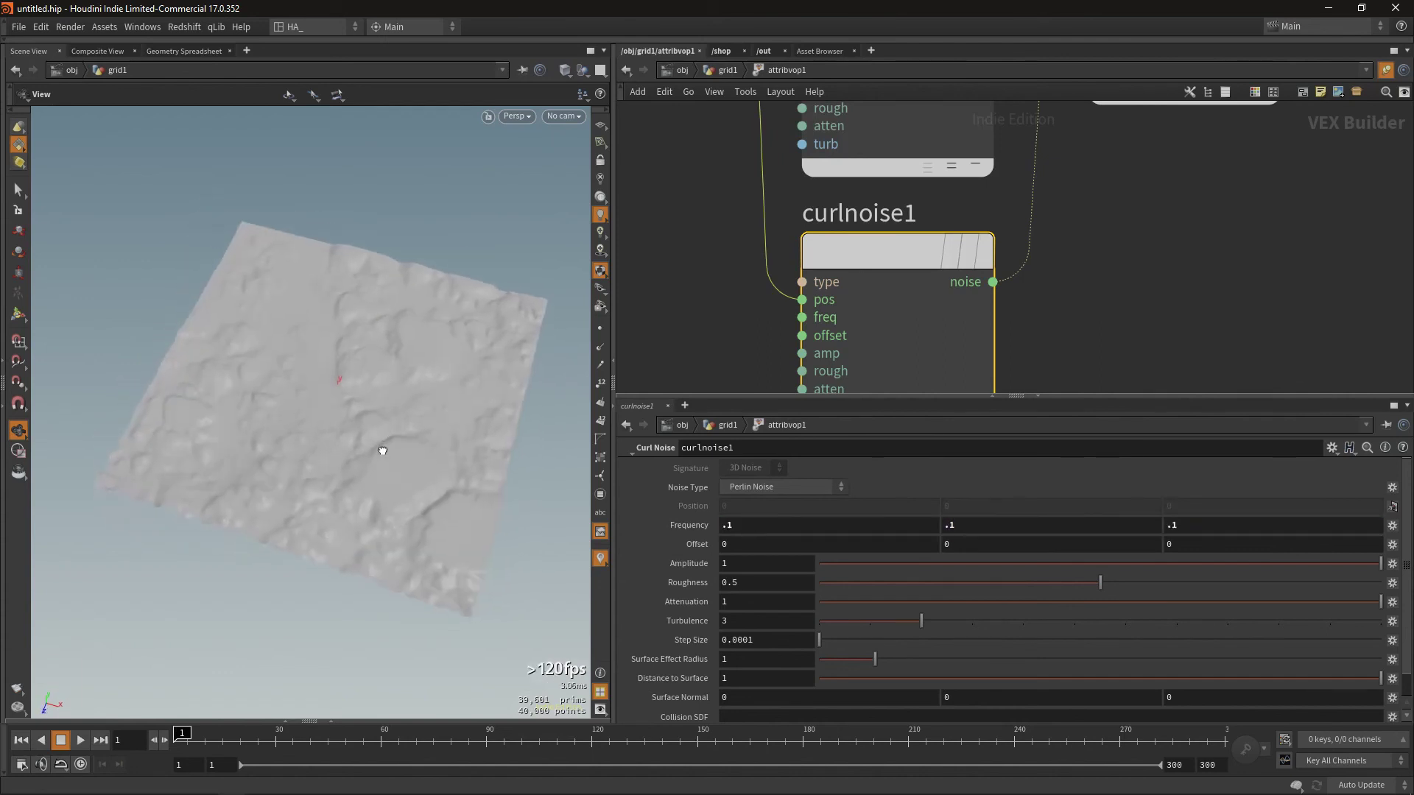
Step: Change curlnoise1's Frequency to 0.25 on all three axes and inspect the broader ridges
{"action": "type", "text": "25"}
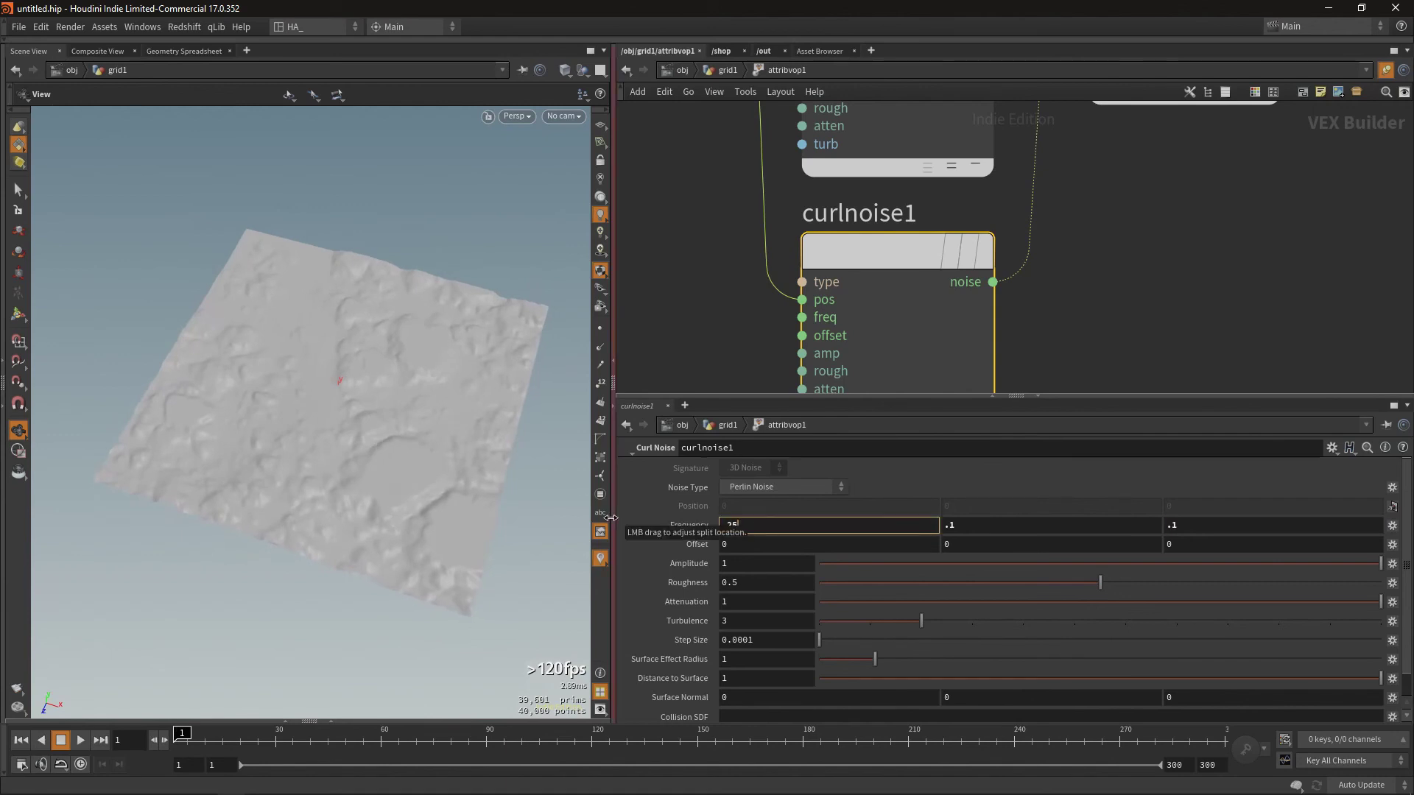
{"action": "key", "text": "Tab"}
{"action": "type", "text": ".25"}
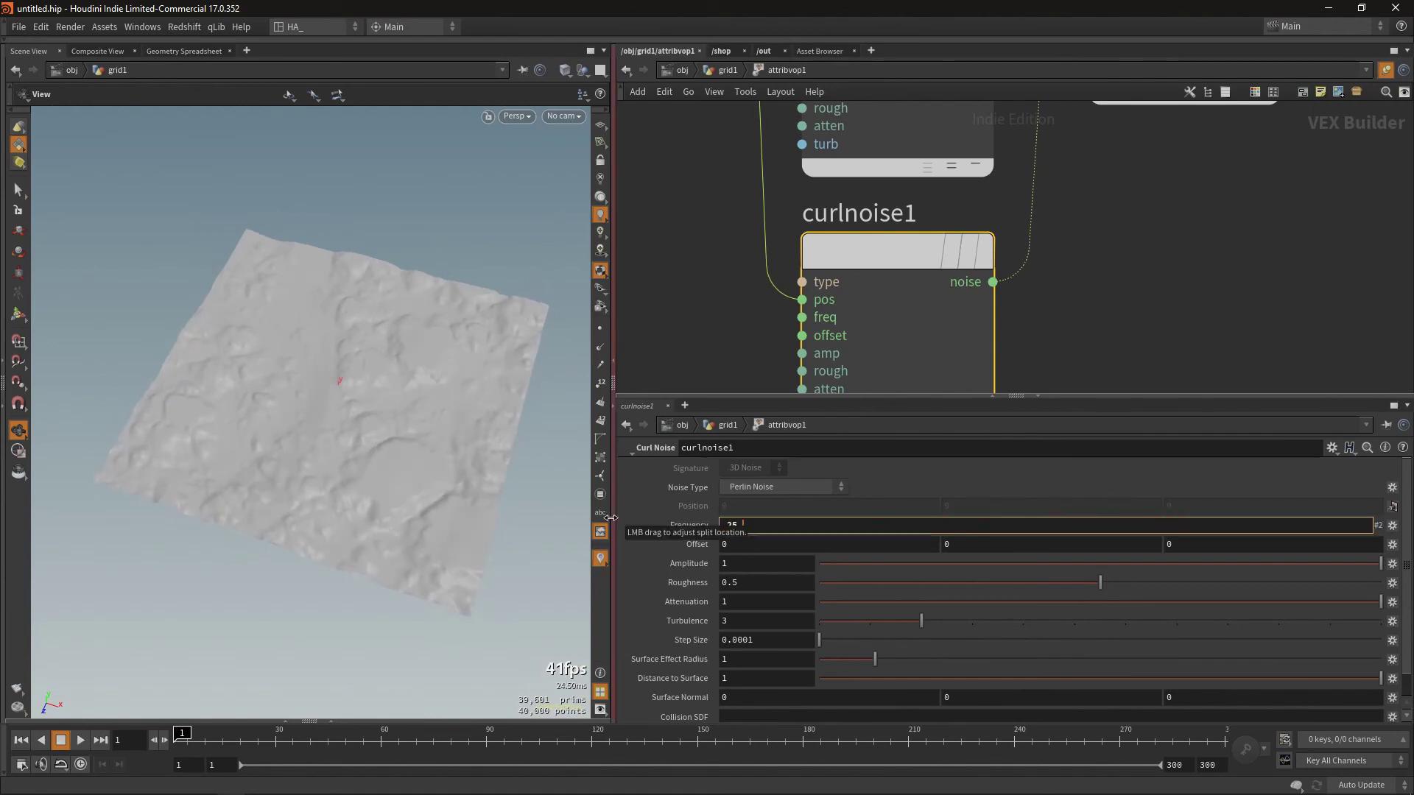
{"action": "type", "text": "."}
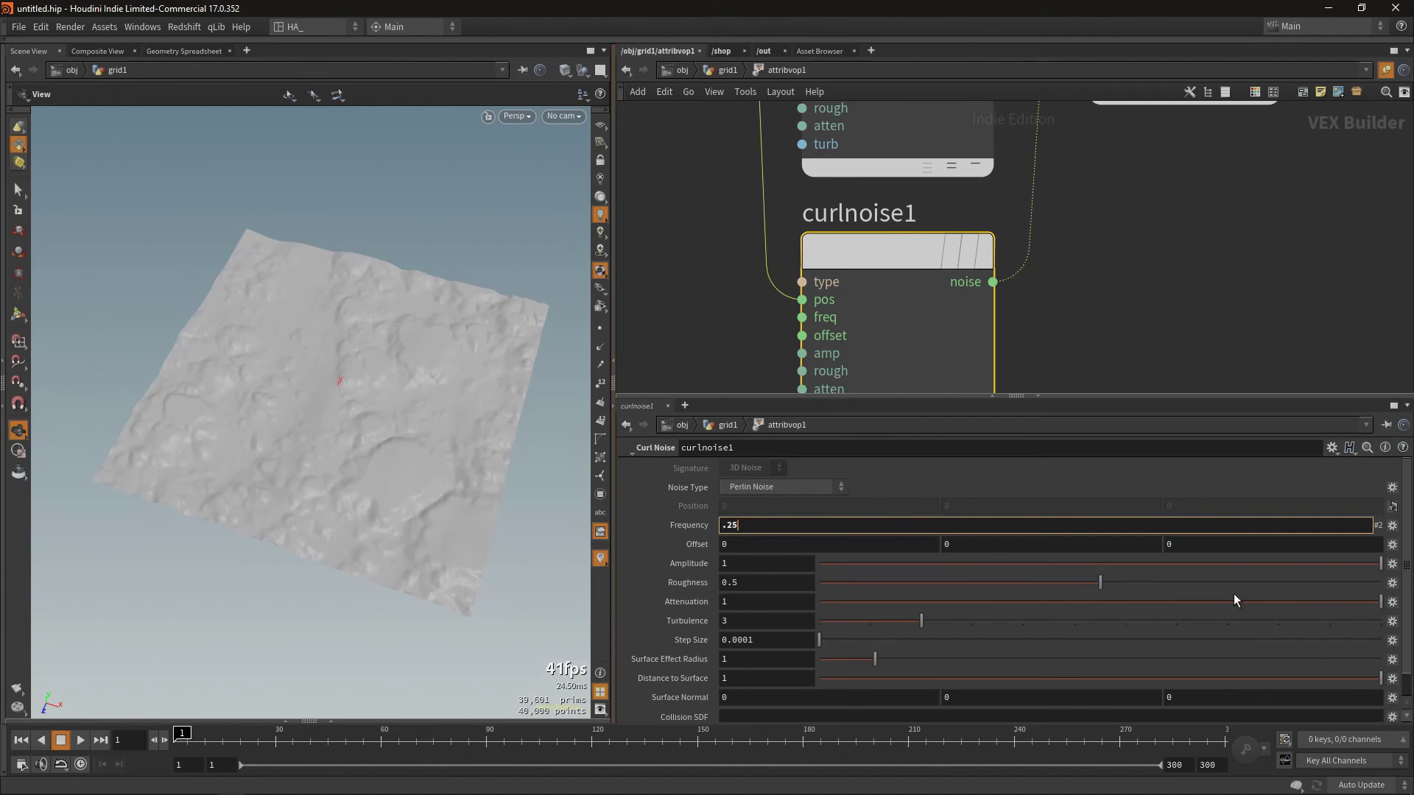
{"action": "key", "text": "Tab"}
{"action": "type", "text": ".25"}
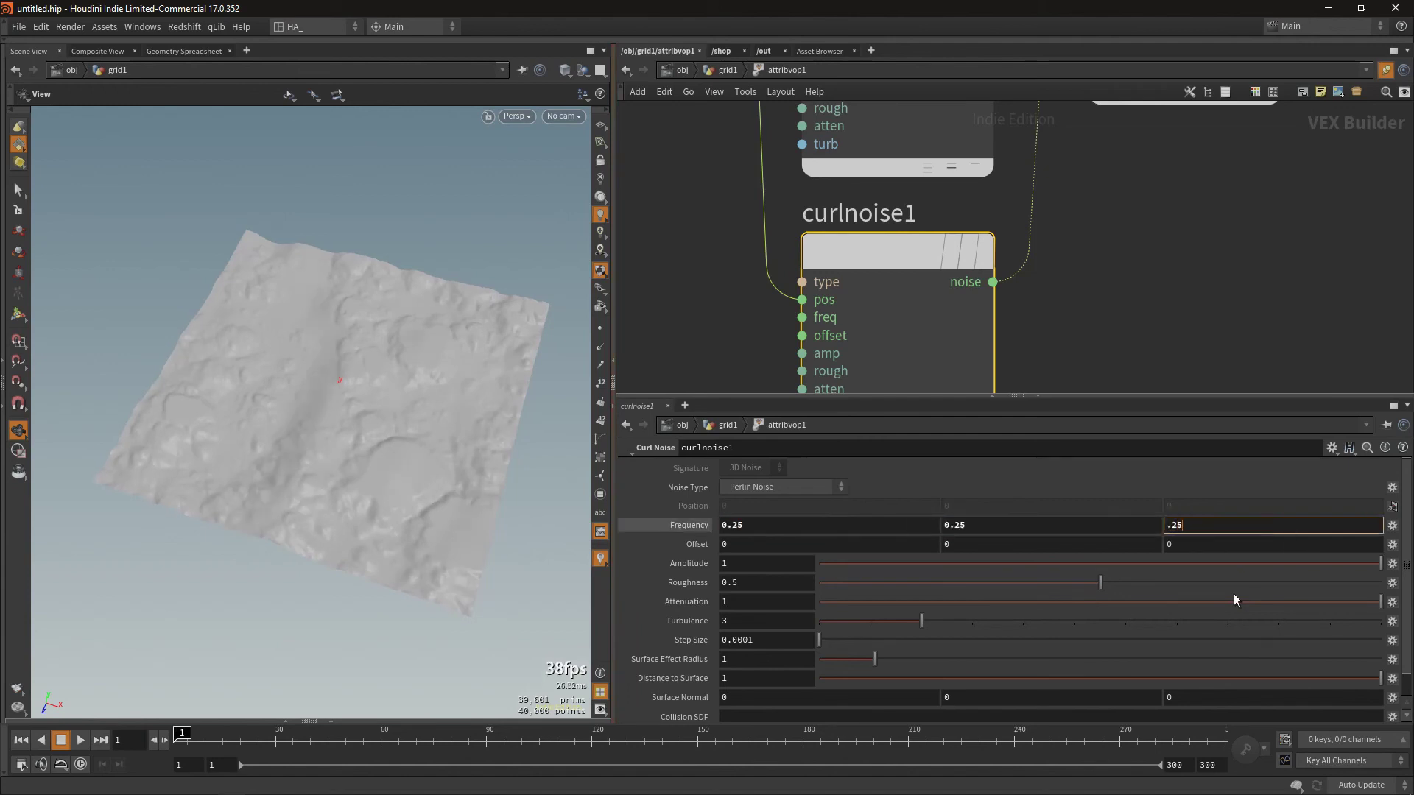
{"action": "key", "text": "Return"}
{"action": "mouse_move", "coordinate": [435, 489]}
{"action": "left_mouse_down"}
{"action": "mouse_move", "coordinate": [435, 511]}
{"action": "mouse_move", "coordinate": [423, 396]}
{"action": "mouse_move", "coordinate": [362, 401]}
{"action": "mouse_move", "coordinate": [388, 432]}
{"action": "left_mouse_up"}
{"action": "scroll", "coordinate": [404, 420], "scroll_direction": "up", "scroll_amount": 3}
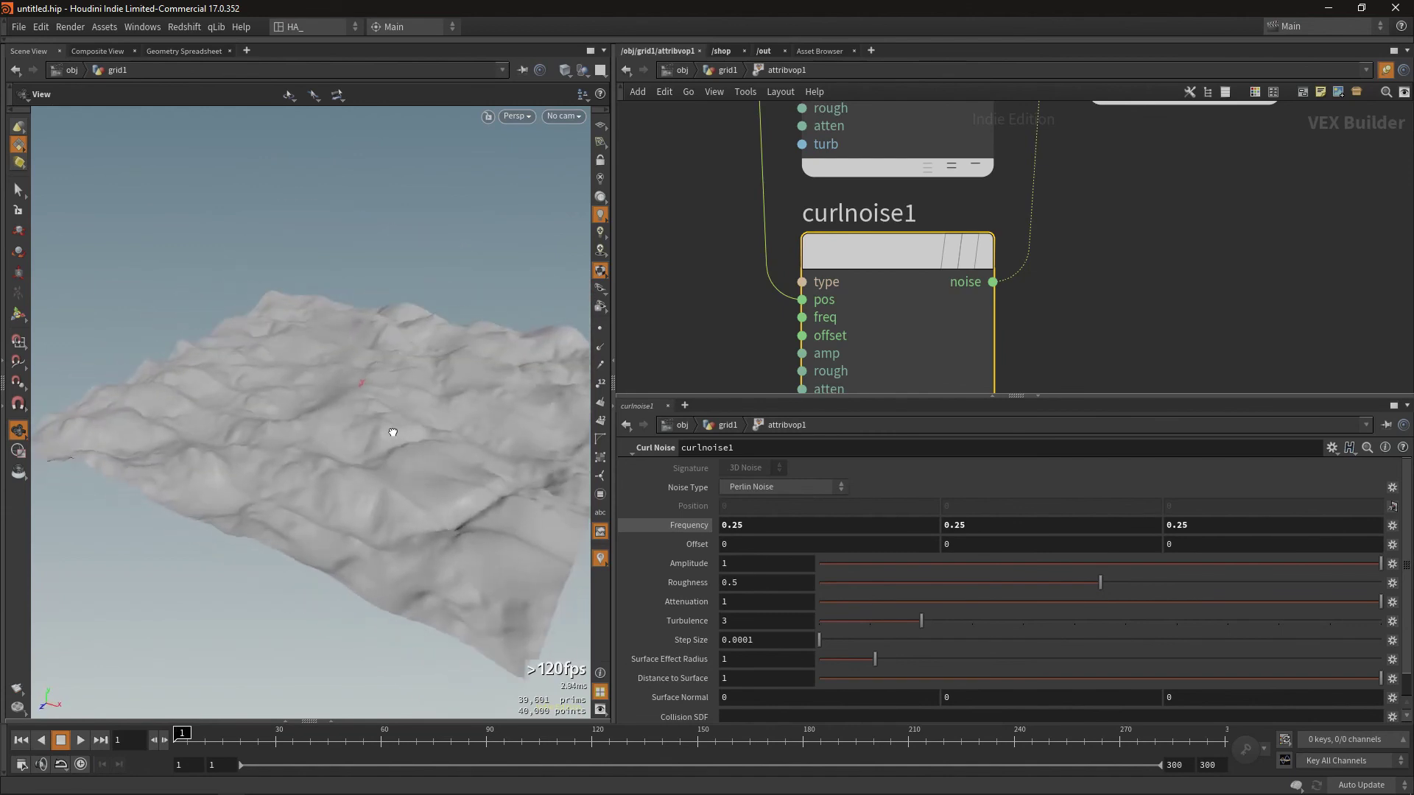
{"action": "scroll", "coordinate": [388, 432], "scroll_direction": "up", "scroll_amount": 2}
Step: Try Sparse Convolution Noise, then settle on Simplex Noise for curlnoise1's noise type
{"action": "left_click", "coordinate": [756, 485]}
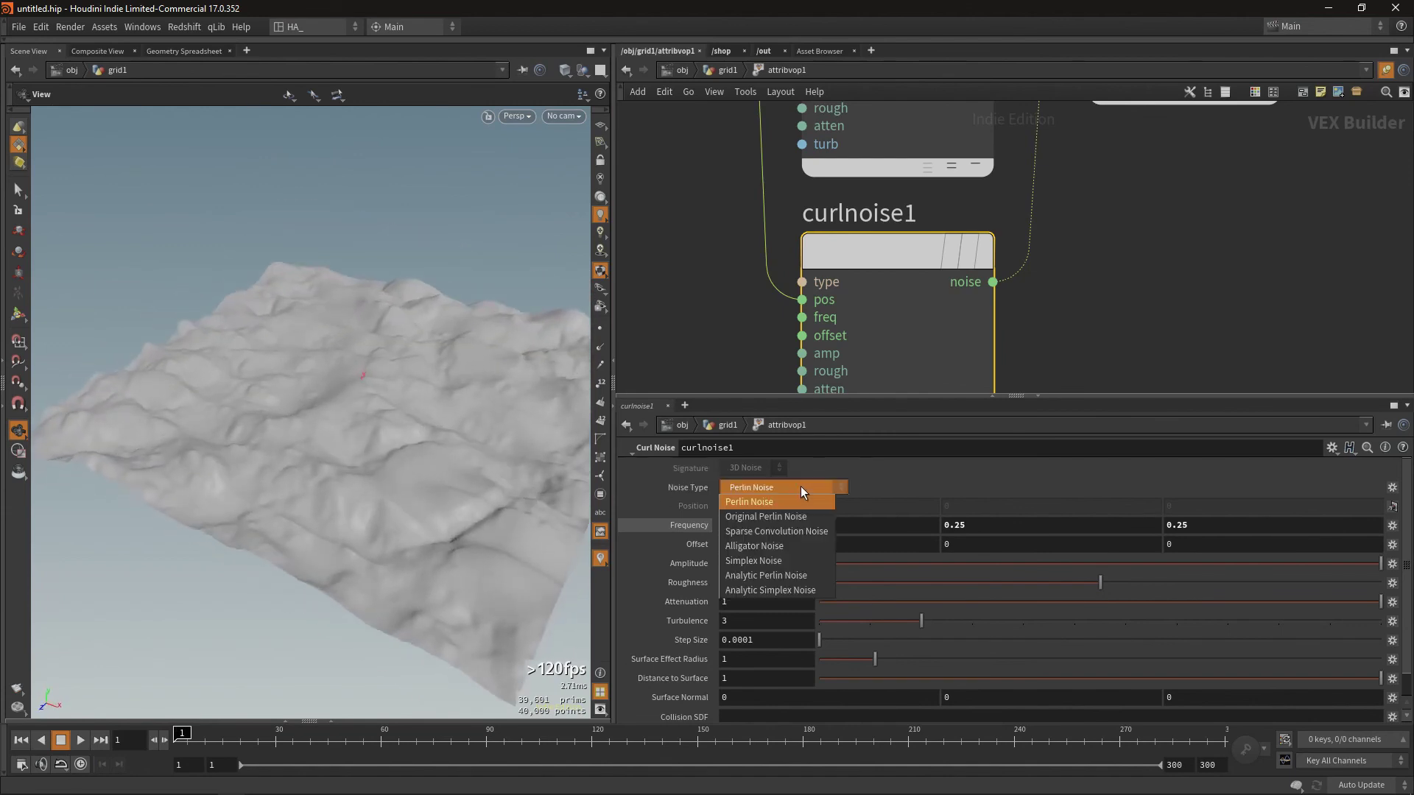
{"action": "left_click", "coordinate": [797, 535]}
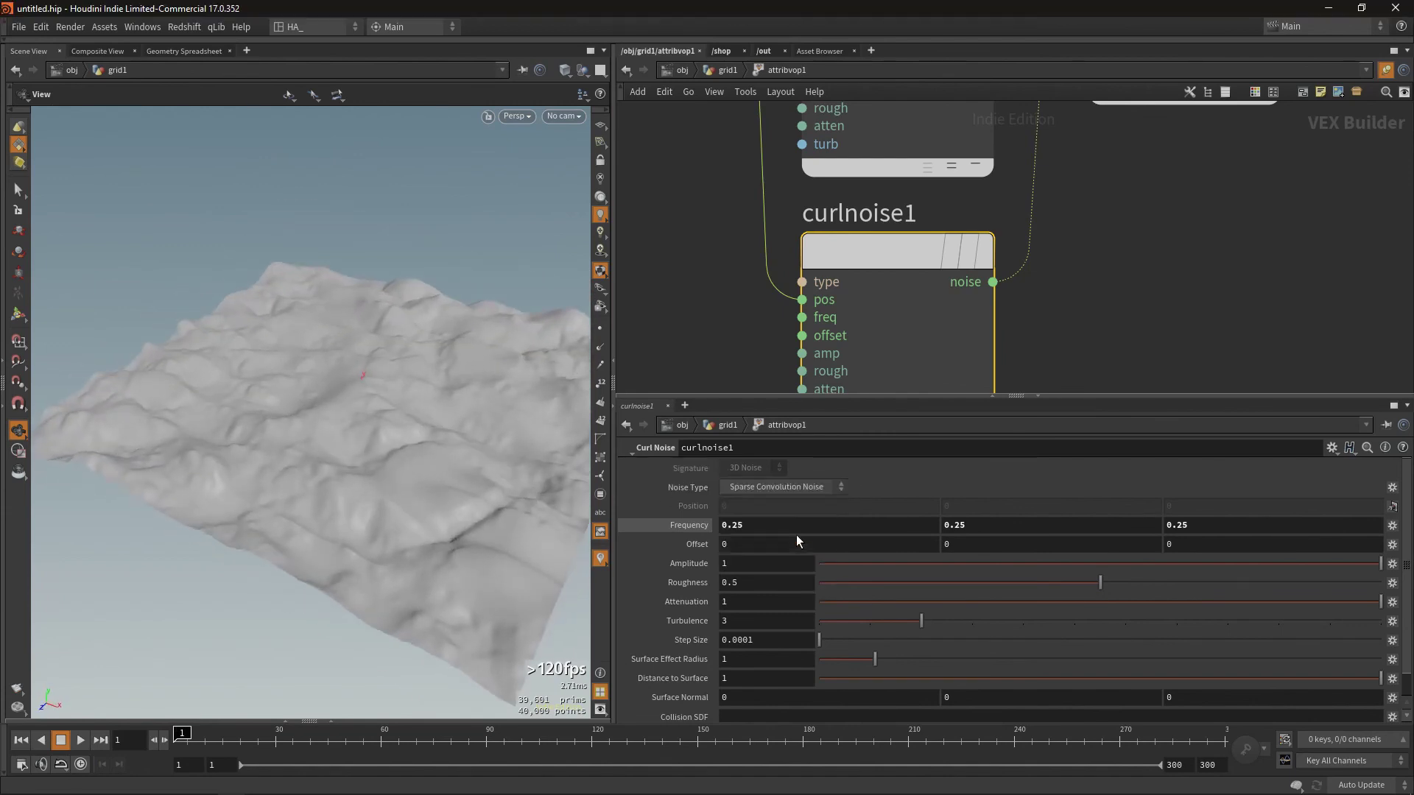
{"action": "left_click", "coordinate": [777, 487]}
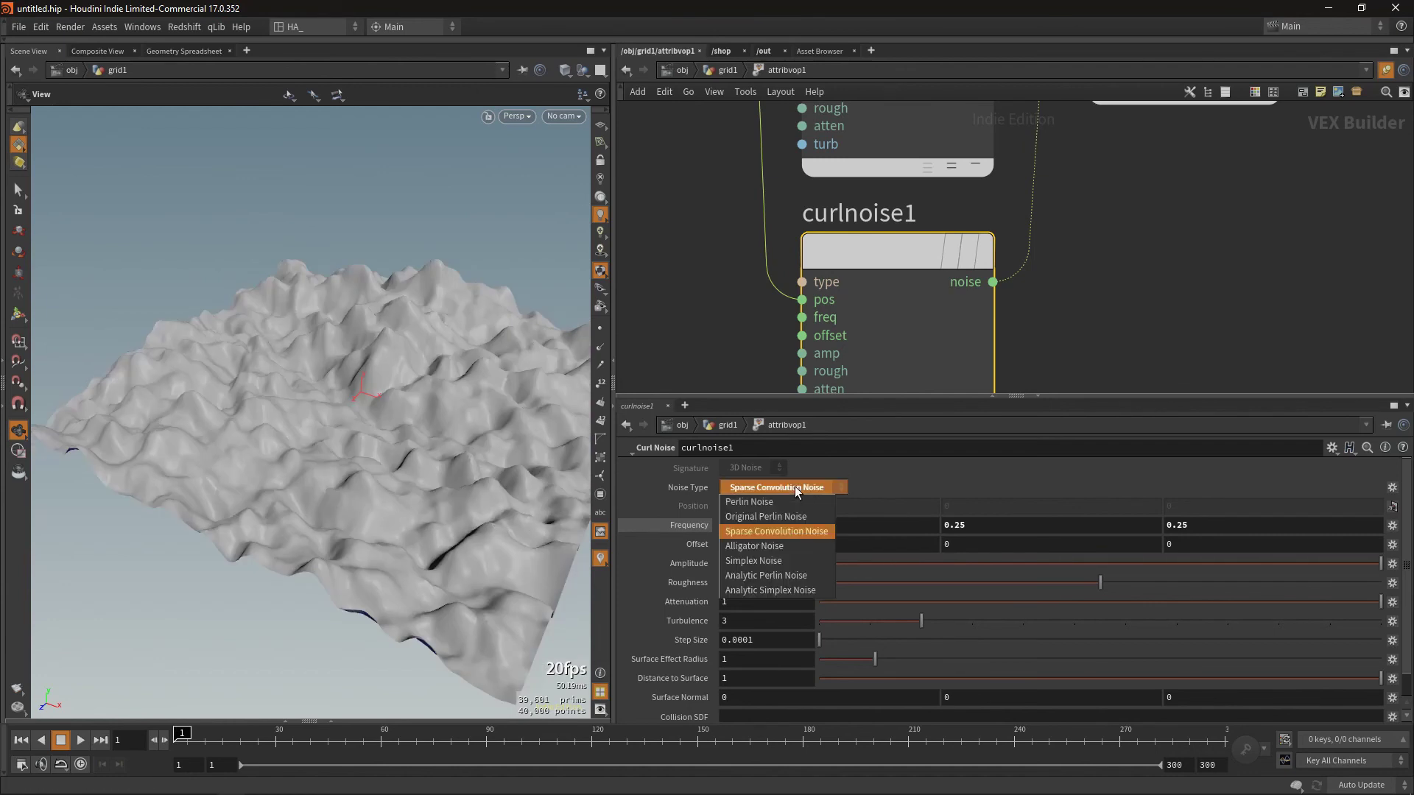
{"action": "left_click", "coordinate": [773, 561]}
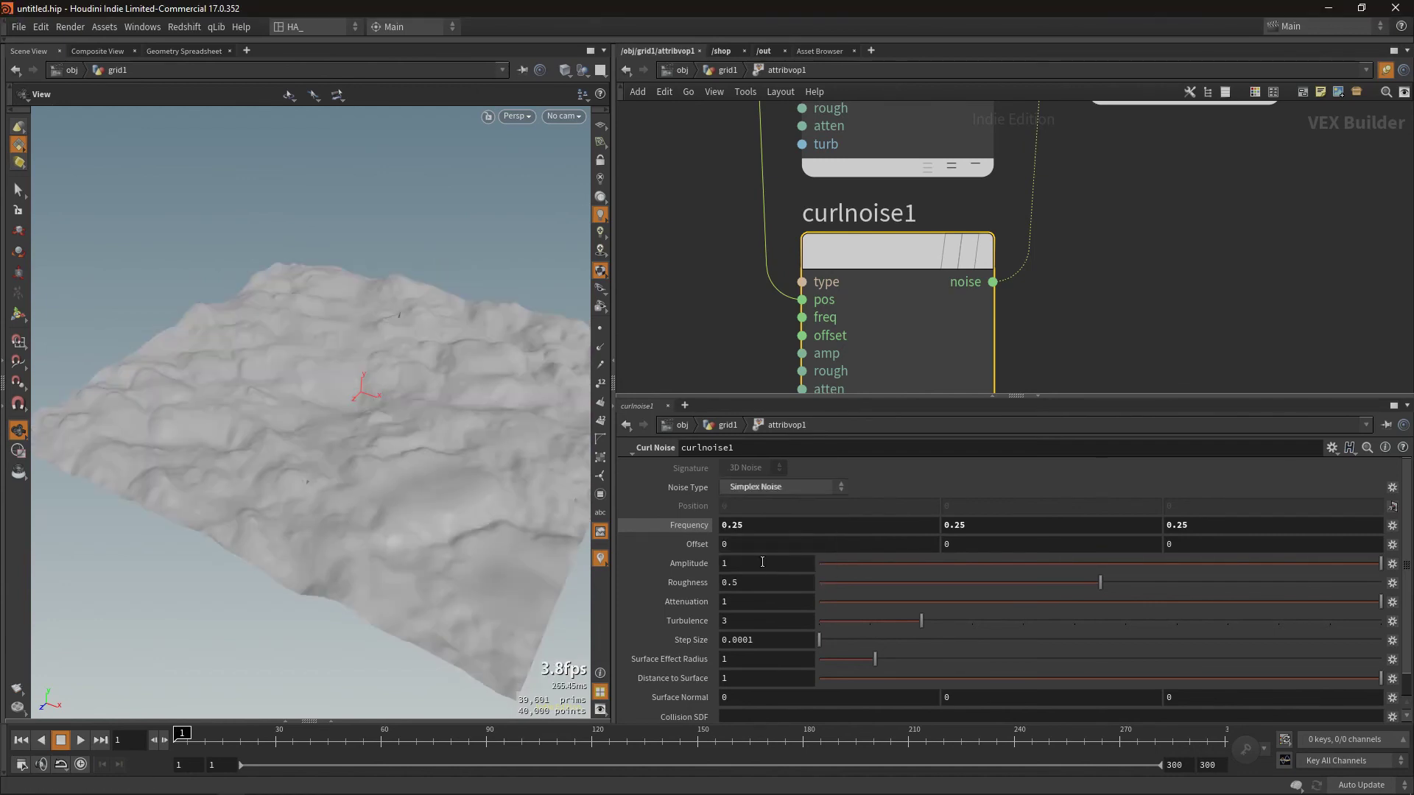
{"action": "mouse_move", "coordinate": [379, 499]}
{"action": "left_mouse_down"}
{"action": "mouse_move", "coordinate": [341, 426]}
{"action": "mouse_move", "coordinate": [400, 414]}
{"action": "mouse_move", "coordinate": [332, 410]}
{"action": "mouse_move", "coordinate": [300, 455]}
{"action": "mouse_move", "coordinate": [365, 466]}
{"action": "mouse_move", "coordinate": [350, 489]}
{"action": "mouse_move", "coordinate": [383, 471]}
{"action": "left_mouse_up"}
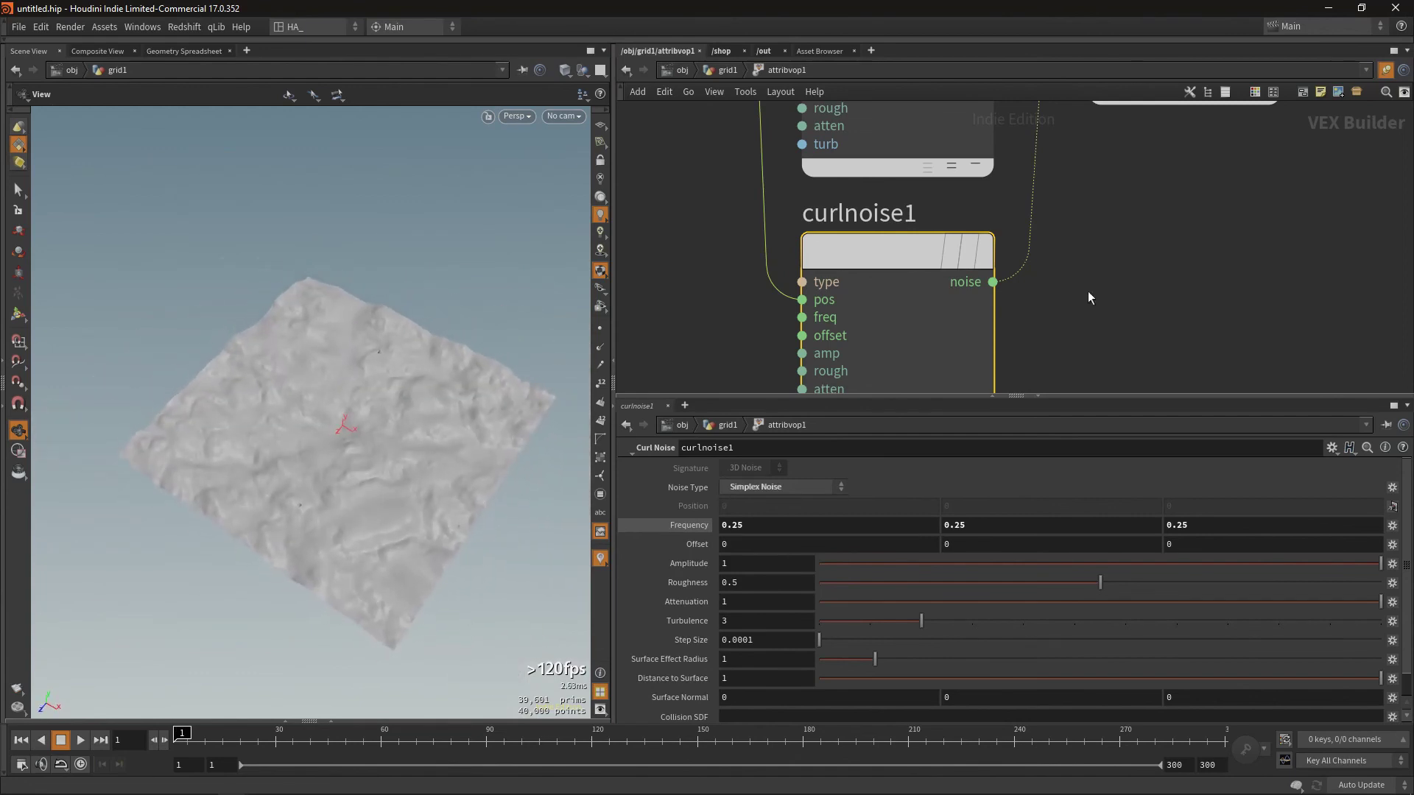
Step: Orbit and zoom close to review the smoother Simplex-noise terrain surface
{"action": "mouse_move", "coordinate": [1100, 259]}
{"action": "middle_mouse_down"}
{"action": "mouse_move", "coordinate": [1065, 315]}
{"action": "mouse_move", "coordinate": [1005, 295]}
{"action": "middle_mouse_up"}
{"action": "scroll", "coordinate": [1065, 315], "scroll_direction": "down", "scroll_amount": 2}
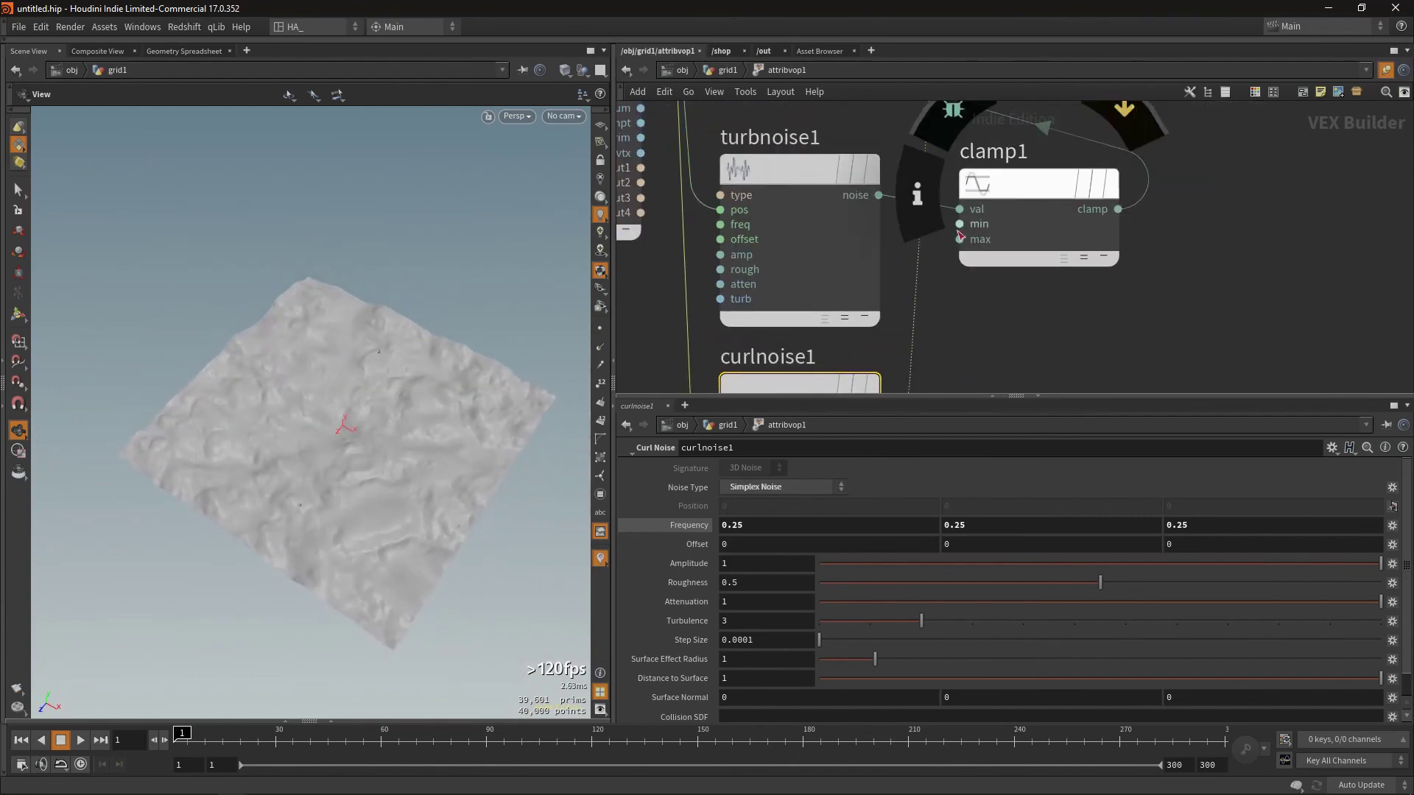
{"action": "mouse_move", "coordinate": [362, 448]}
{"action": "left_mouse_down"}
{"action": "mouse_move", "coordinate": [489, 452]}
{"action": "mouse_move", "coordinate": [438, 406]}
{"action": "left_mouse_up"}
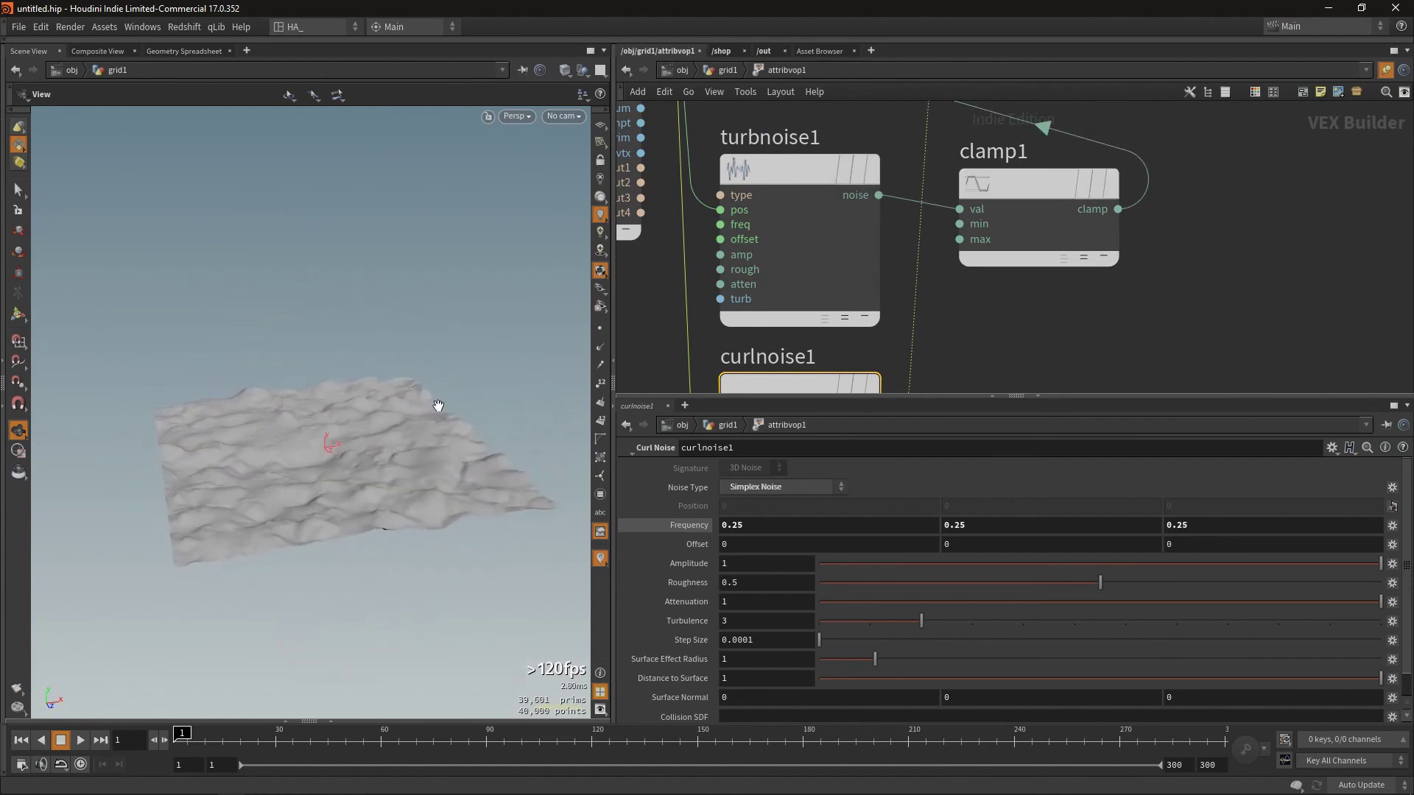
{"action": "left_click_drag", "start_coordinate": [330, 445], "coordinate": [306, 499]}
{"action": "scroll", "coordinate": [426, 432], "scroll_direction": "up", "scroll_amount": 5}
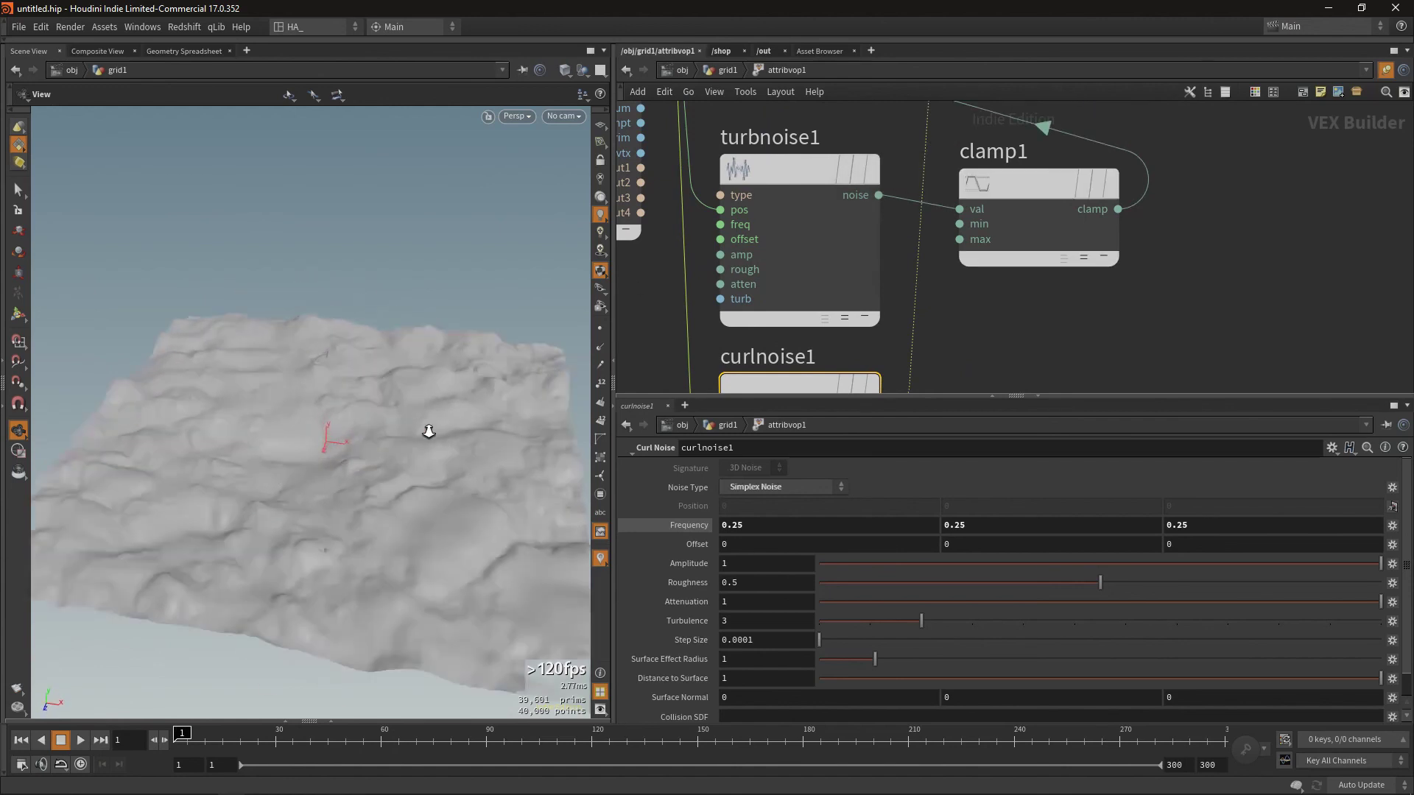
{"action": "mouse_move", "coordinate": [433, 429]}
{"action": "left_mouse_down"}
{"action": "mouse_move", "coordinate": [369, 400]}
{"action": "mouse_move", "coordinate": [340, 439]}
{"action": "mouse_move", "coordinate": [423, 422]}
{"action": "mouse_move", "coordinate": [312, 413]}
{"action": "mouse_move", "coordinate": [308, 470]}
{"action": "mouse_move", "coordinate": [353, 451]}
{"action": "mouse_move", "coordinate": [257, 479]}
{"action": "left_mouse_up"}
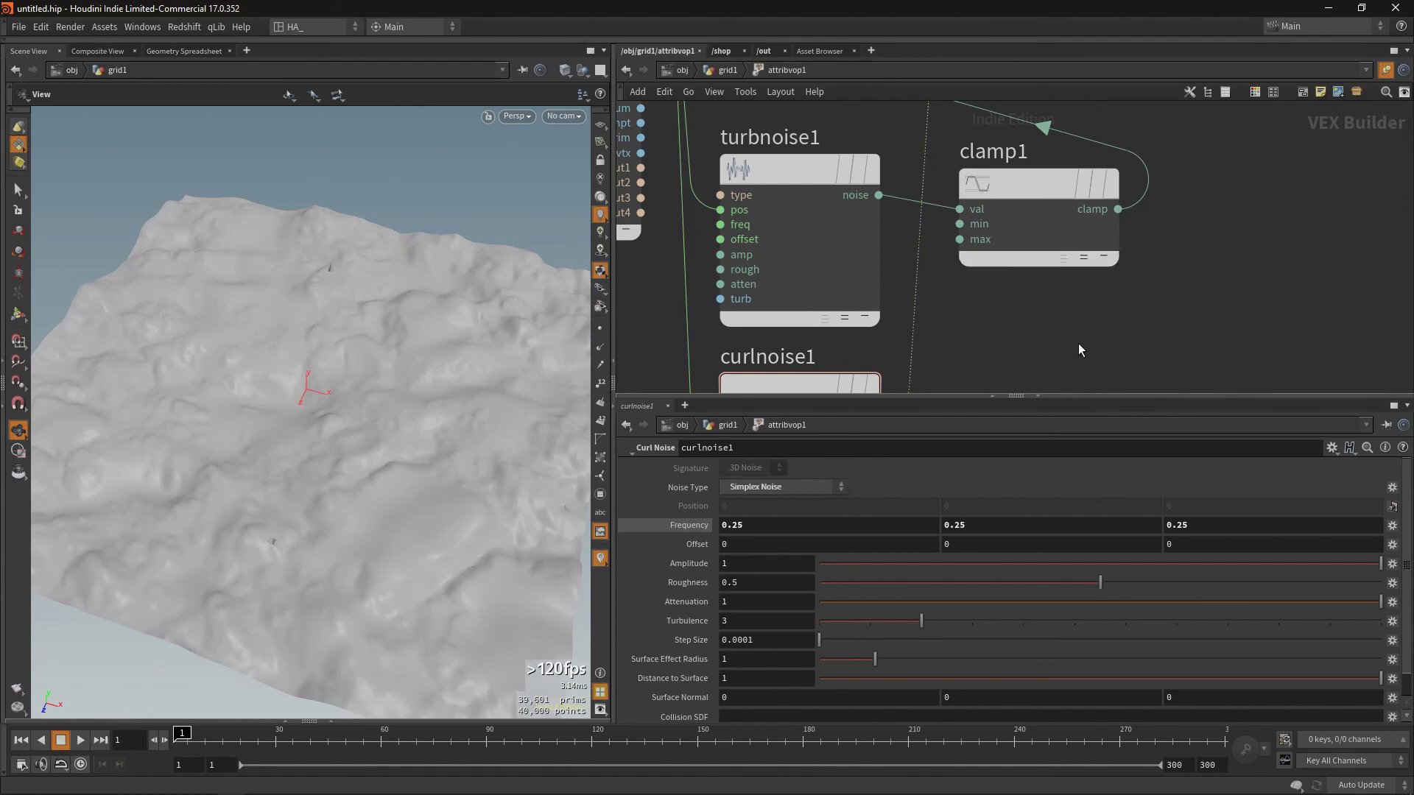
{"action": "key", "text": "ctrl+b"}
Step: Add a Subtract node after add1 in the attribvop1 network
{"action": "mouse_move", "coordinate": [854, 329]}
{"action": "middle_mouse_down"}
{"action": "mouse_move", "coordinate": [904, 333]}
{"action": "mouse_move", "coordinate": [720, 389]}
{"action": "middle_mouse_up"}
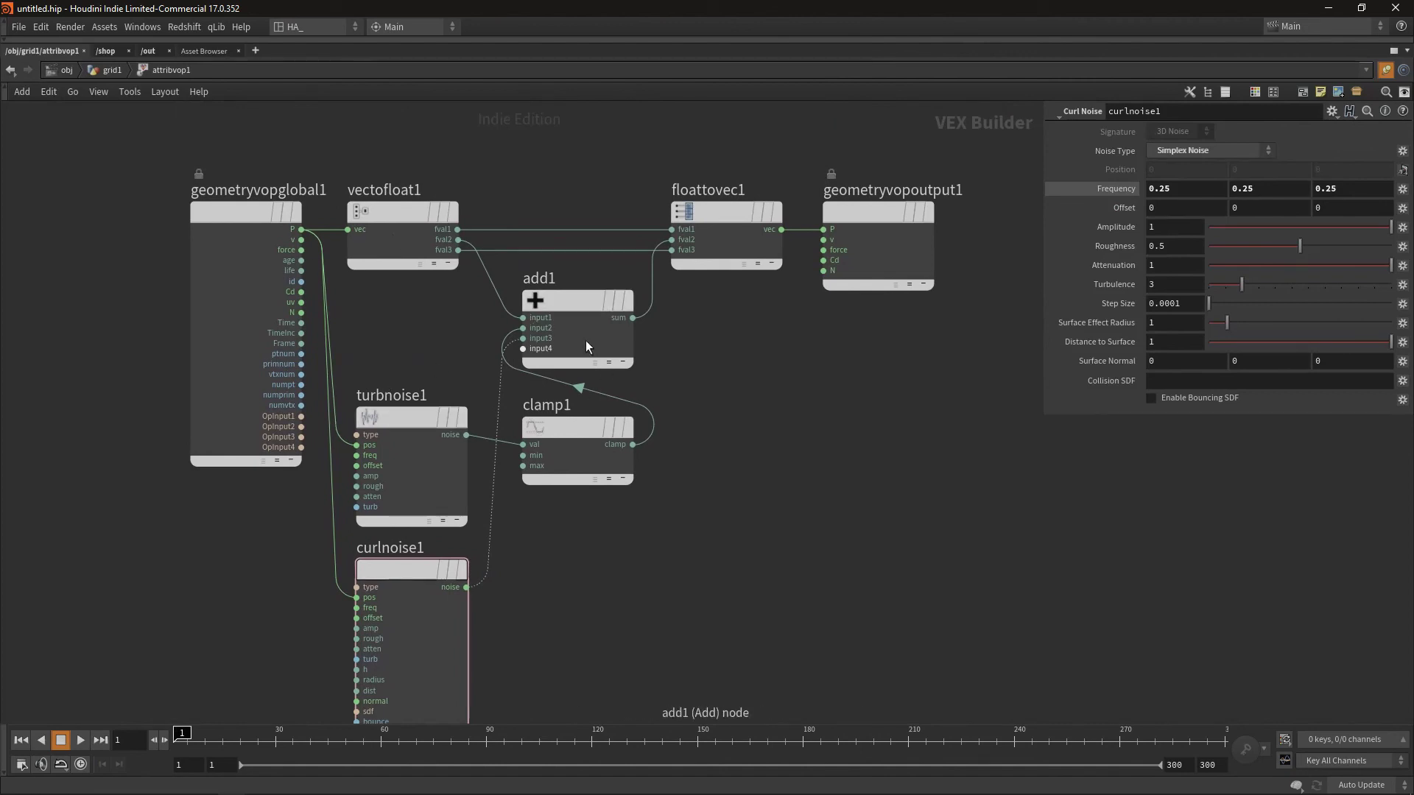
{"action": "left_click", "coordinate": [582, 303]}
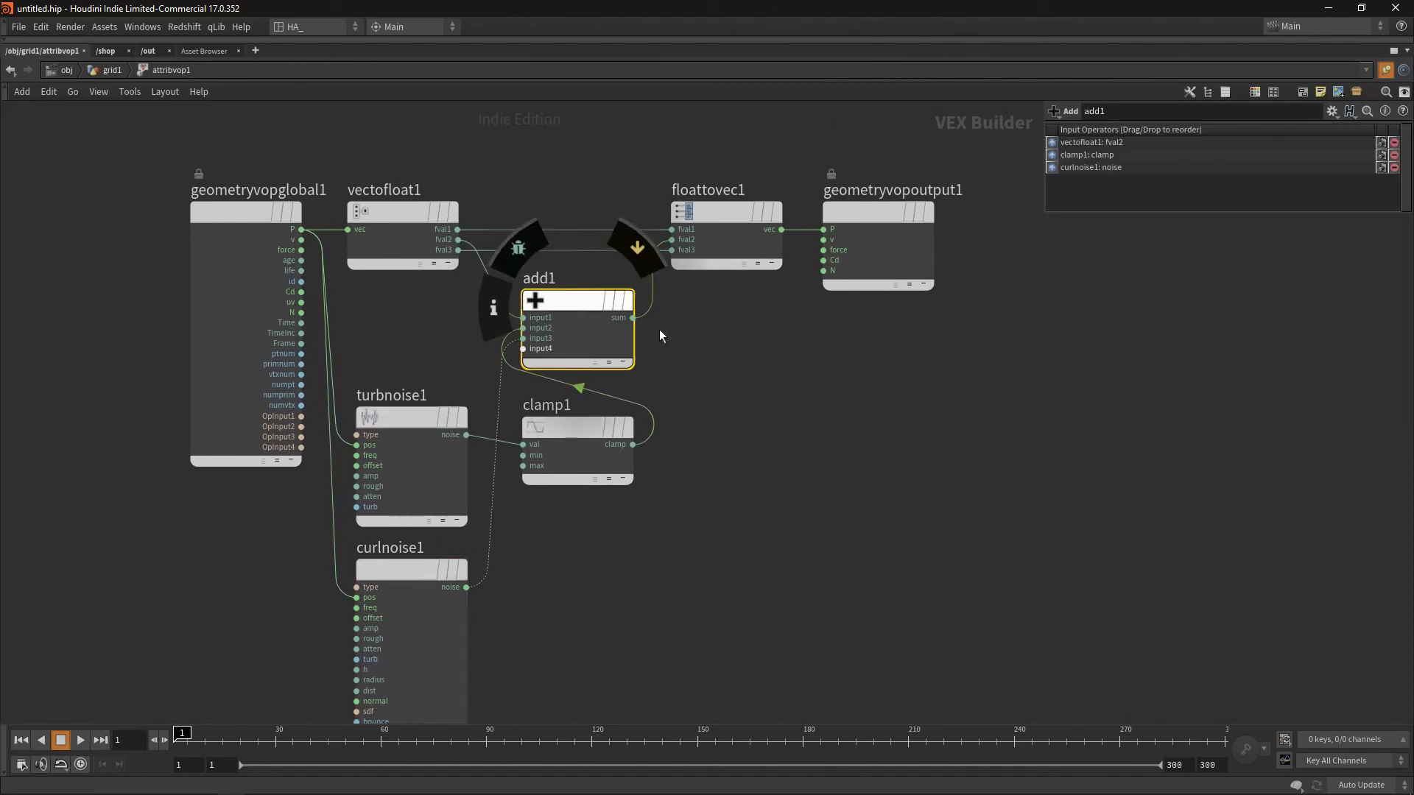
{"action": "key", "text": "Tab"}
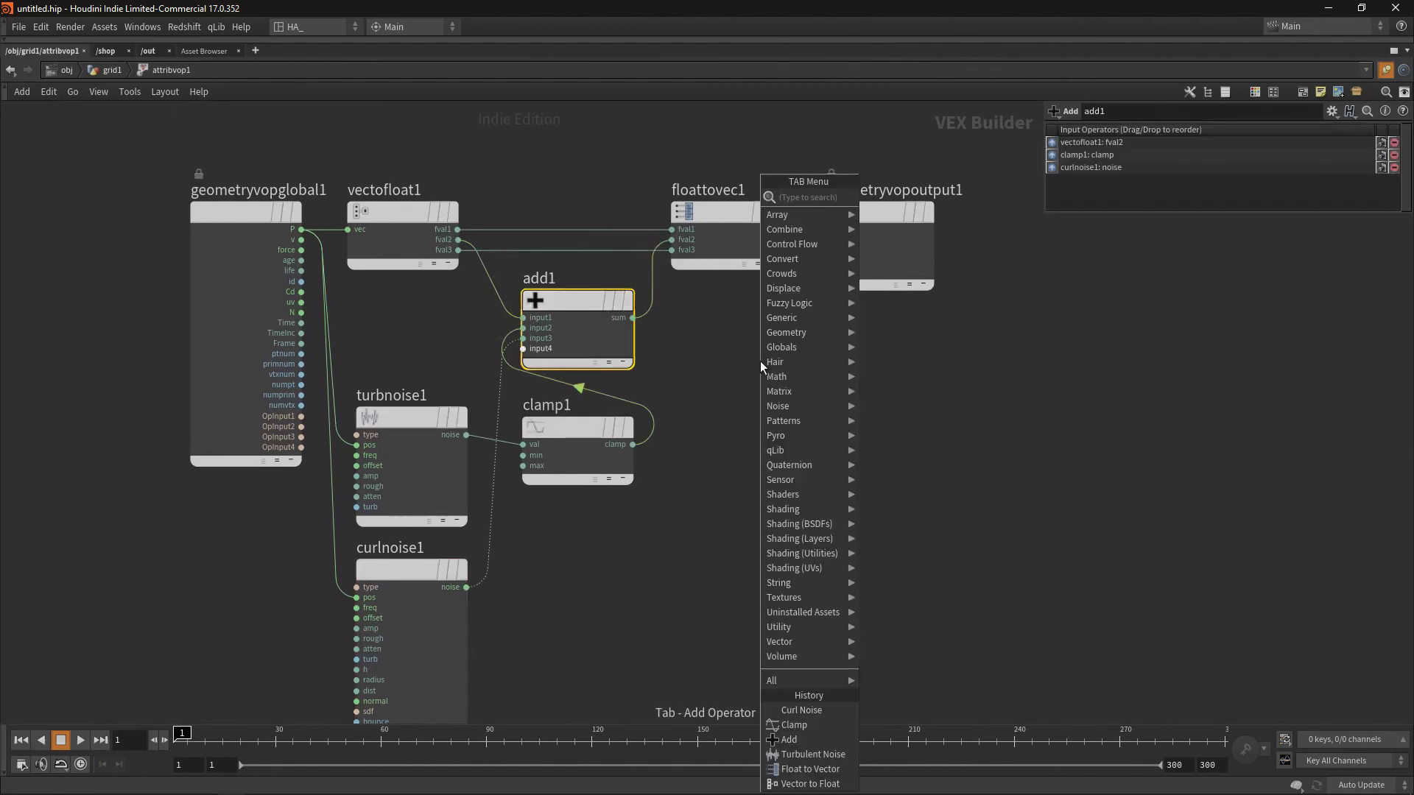
{"action": "type", "text": "sub"}
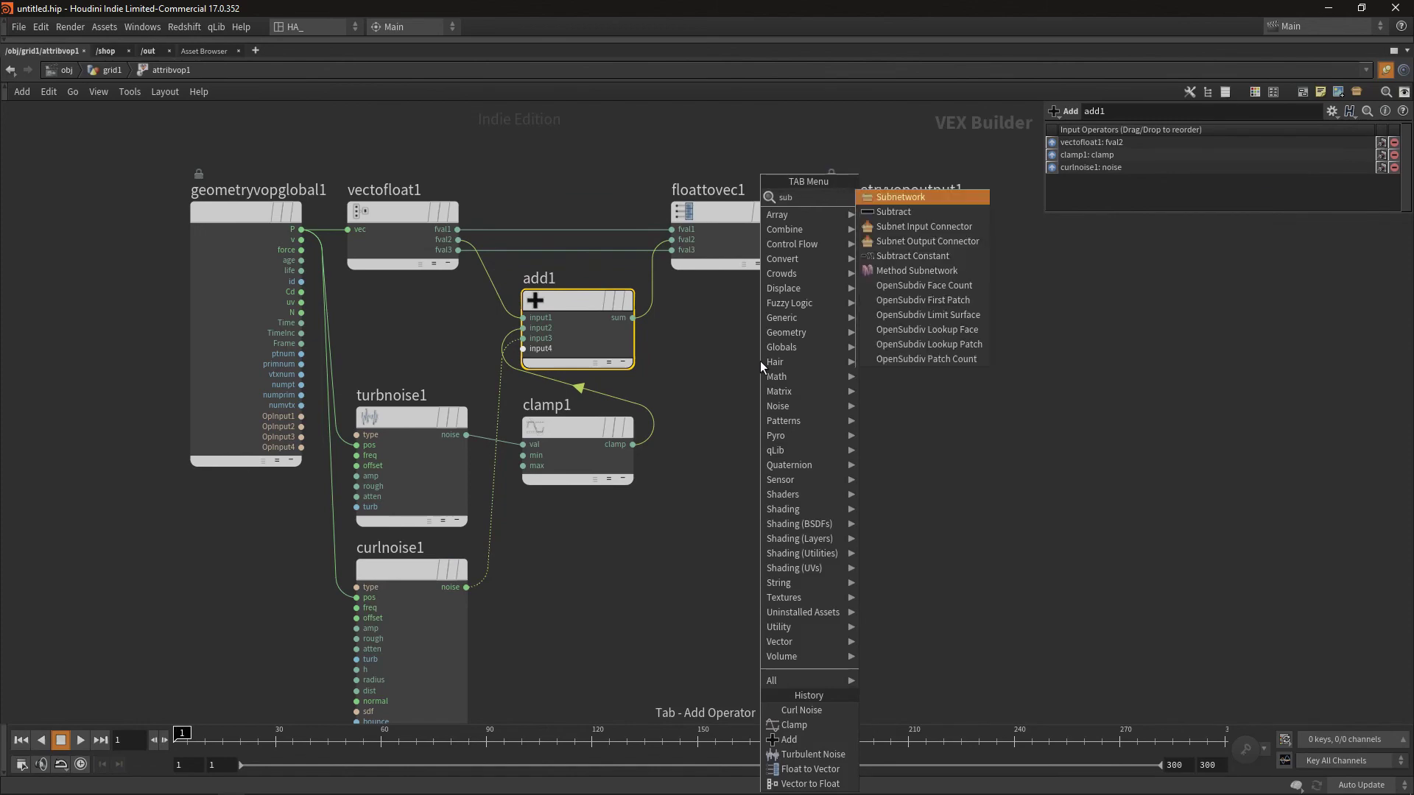
{"action": "key", "text": "Down"}
{"action": "key", "text": "Return"}
{"action": "left_click", "coordinate": [760, 361]}
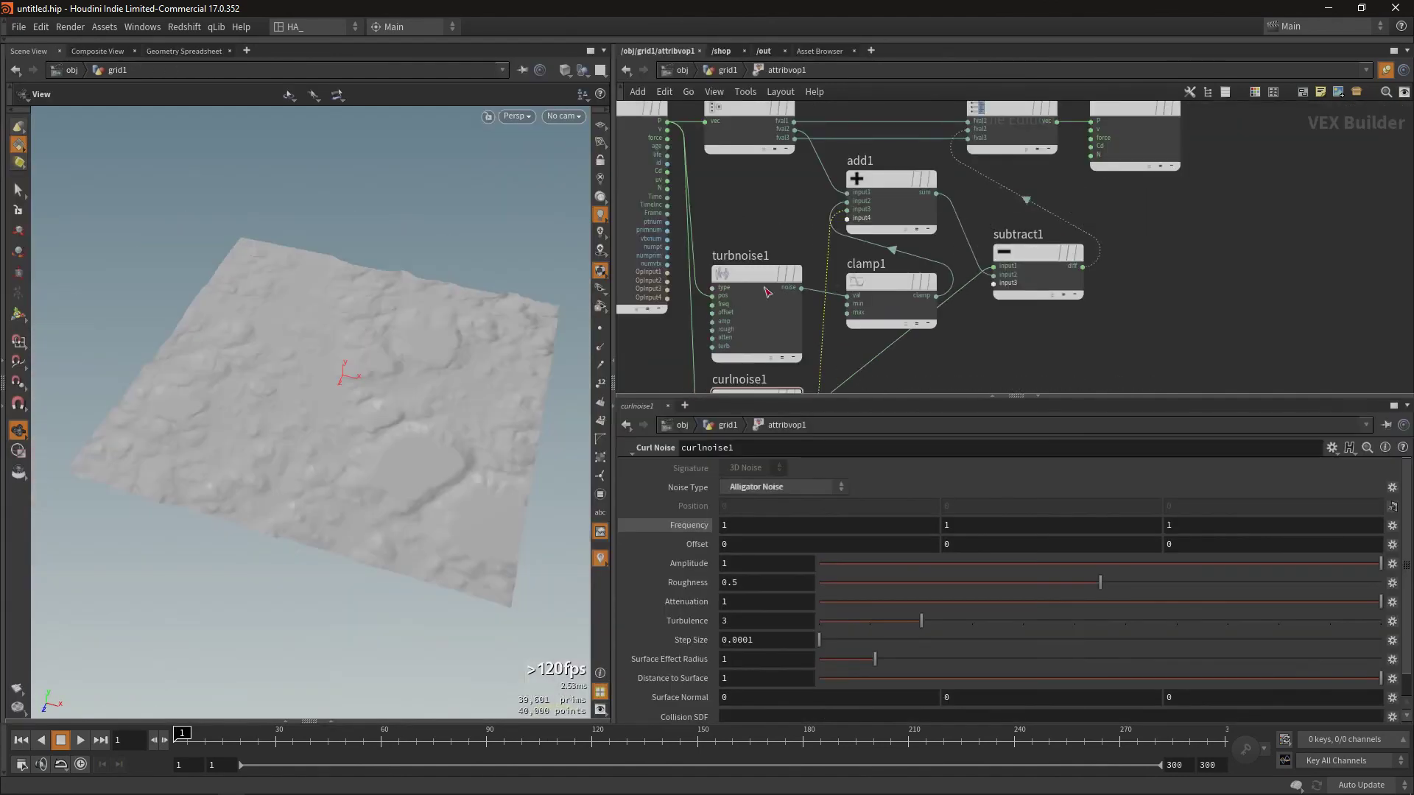
Step: Move geometryvopglobal1 left, geometryvopoutput1 and floattovec1 right, and nudge turbnoise1 down-left
{"action": "mouse_move", "coordinate": [321, 375]}
{"action": "left_mouse_down"}
{"action": "mouse_move", "coordinate": [324, 325]}
{"action": "mouse_move", "coordinate": [451, 401]}
{"action": "mouse_move", "coordinate": [417, 416]}
{"action": "mouse_move", "coordinate": [304, 365]}
{"action": "mouse_move", "coordinate": [307, 385]}
{"action": "mouse_move", "coordinate": [319, 340]}
{"action": "mouse_move", "coordinate": [369, 379]}
{"action": "mouse_move", "coordinate": [402, 370]}
{"action": "mouse_move", "coordinate": [316, 436]}
{"action": "left_mouse_up"}
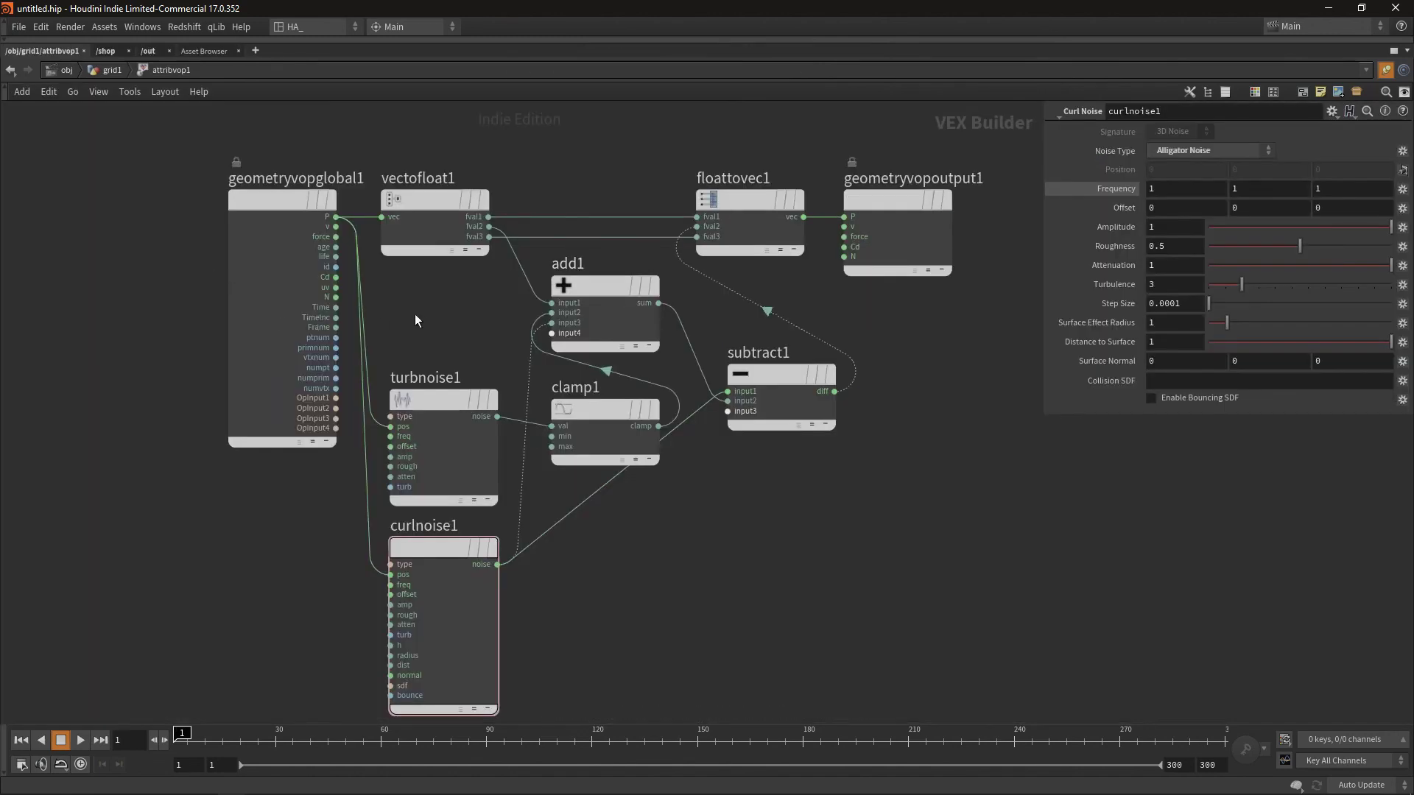
{"action": "middle_click_drag", "start_coordinate": [415, 320], "coordinate": [401, 303]}
{"action": "mouse_move", "coordinate": [275, 219]}
{"action": "left_mouse_down"}
{"action": "mouse_move", "coordinate": [243, 196]}
{"action": "mouse_move", "coordinate": [168, 199]}
{"action": "left_mouse_up"}
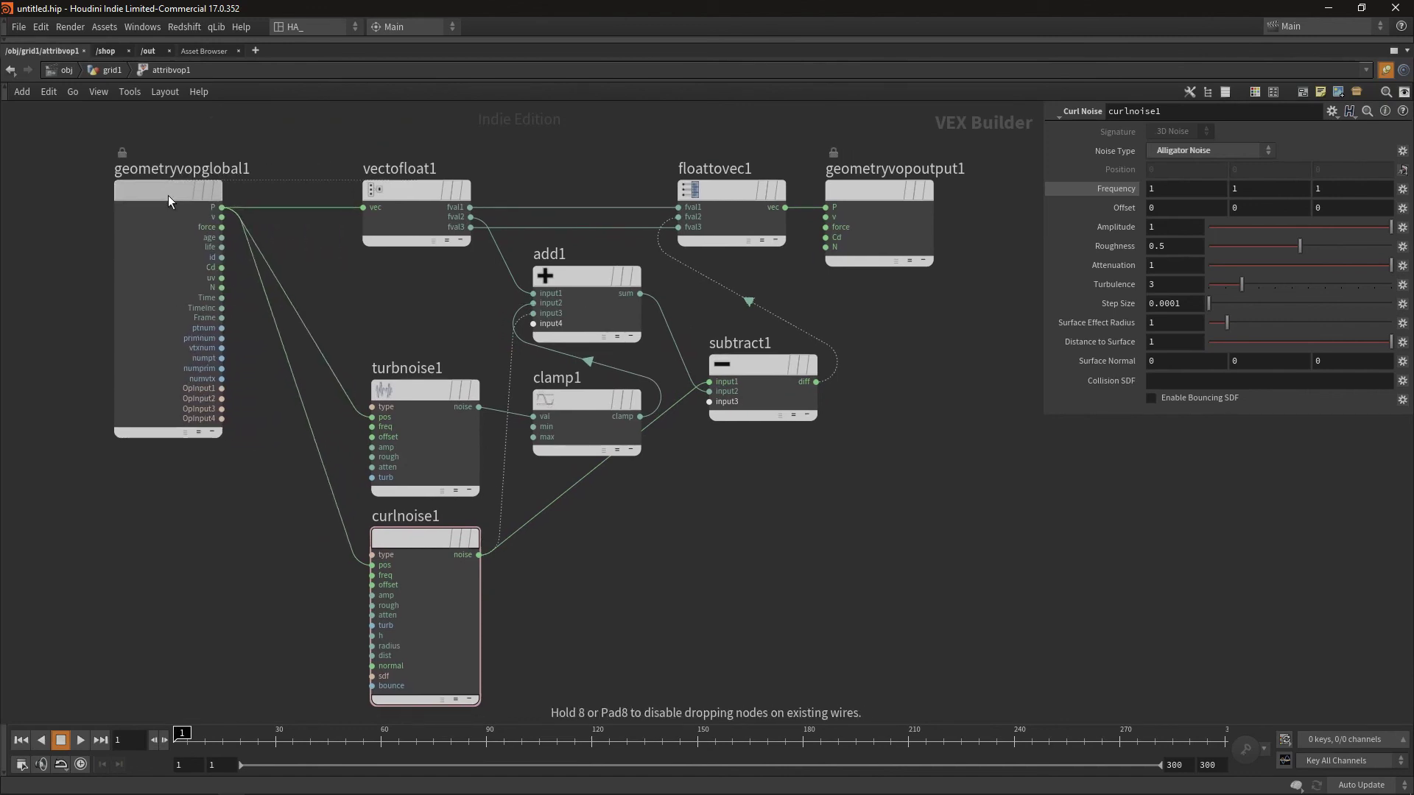
{"action": "left_click_drag", "start_coordinate": [891, 193], "coordinate": [959, 195]}
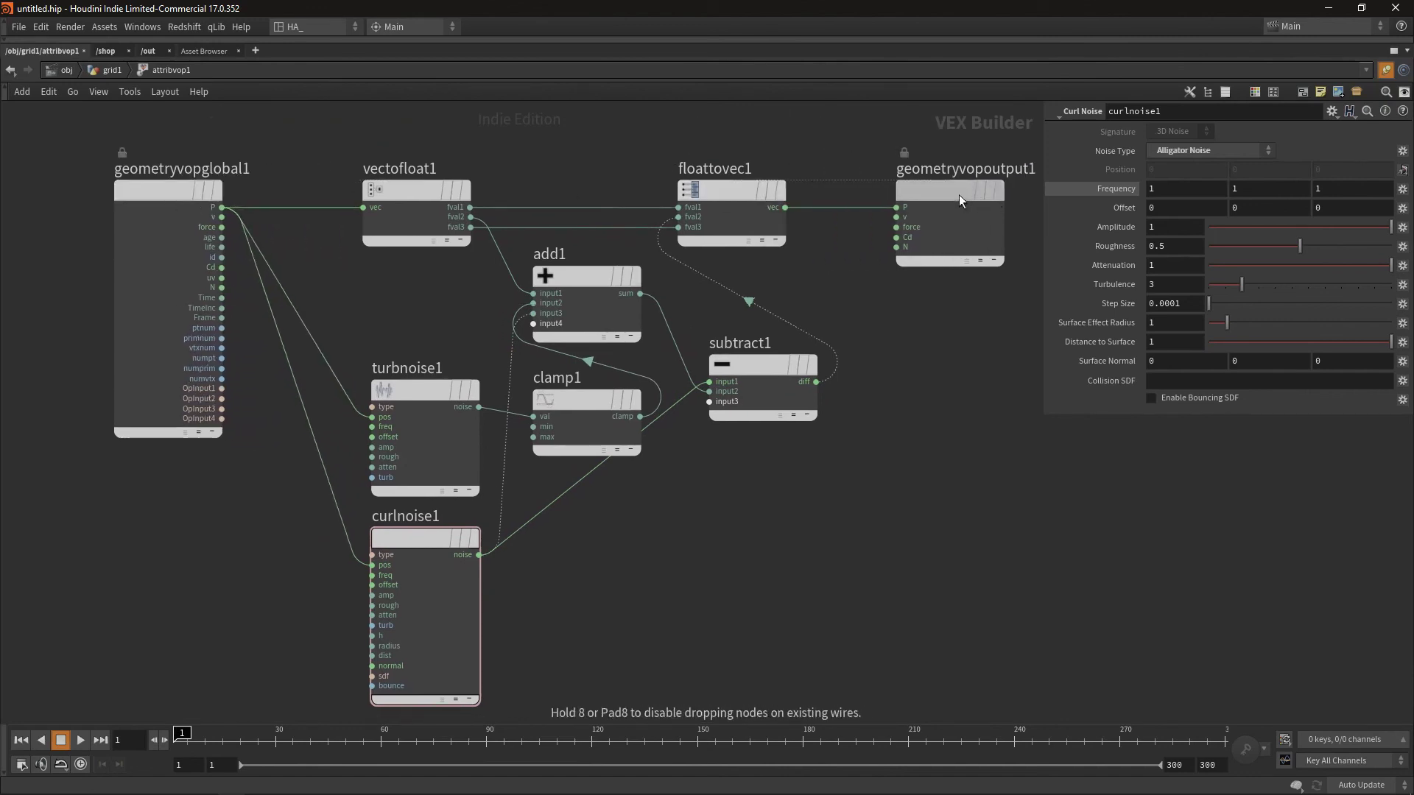
{"action": "left_click_drag", "start_coordinate": [701, 191], "coordinate": [768, 192]}
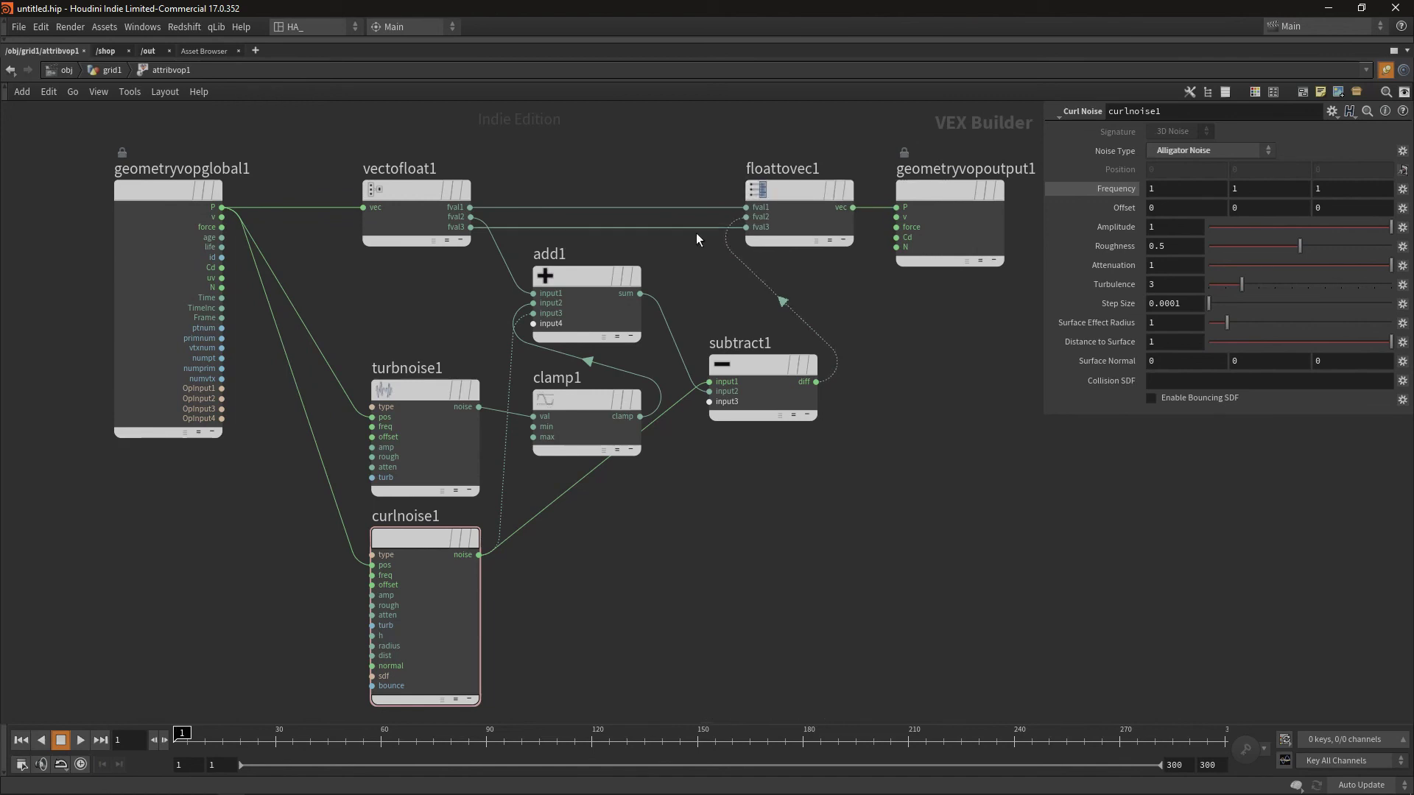
{"action": "left_click_drag", "start_coordinate": [420, 395], "coordinate": [410, 404]}
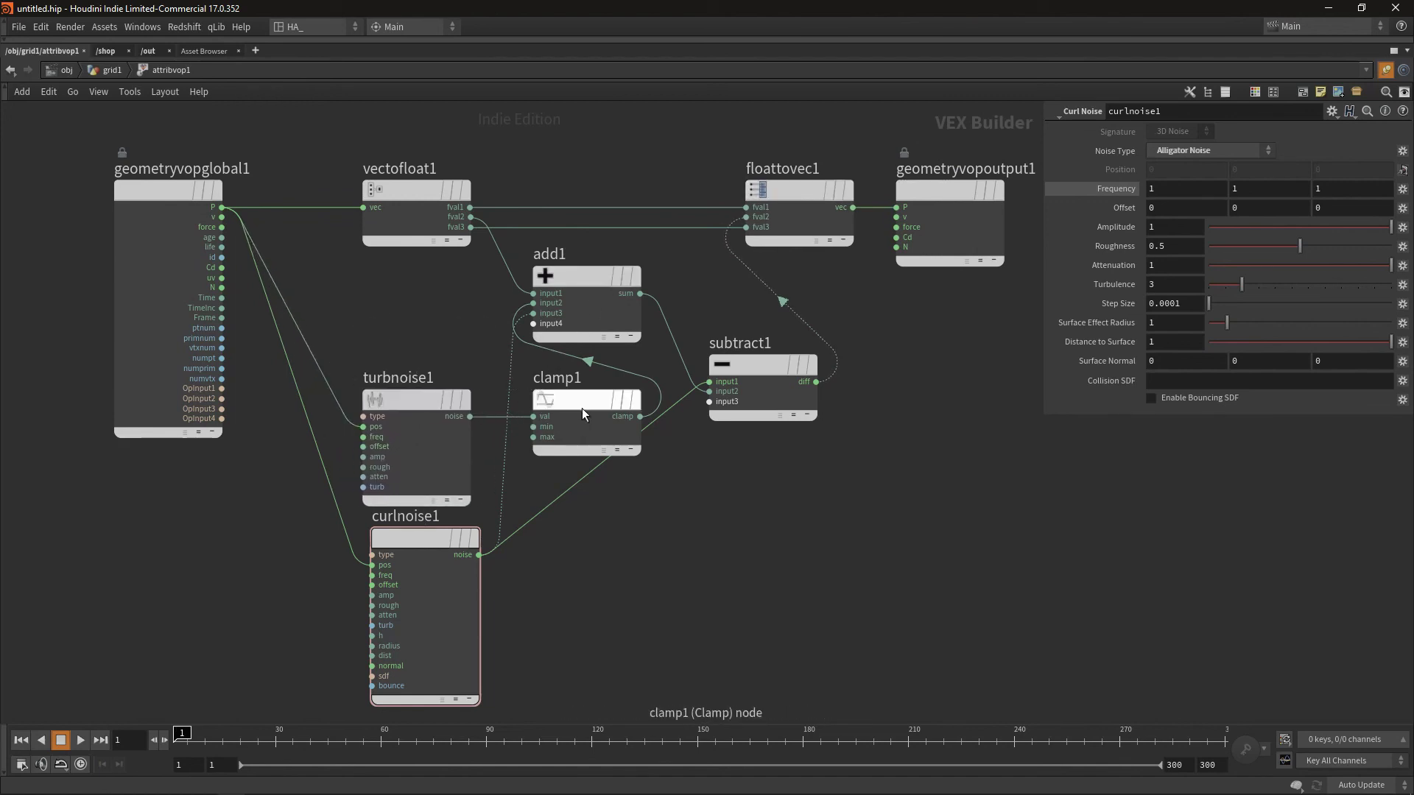
Step: Restore the full layout with Ctrl+B so the terrain viewport shows beside the network
{"action": "key", "text": "ctrl+b"}
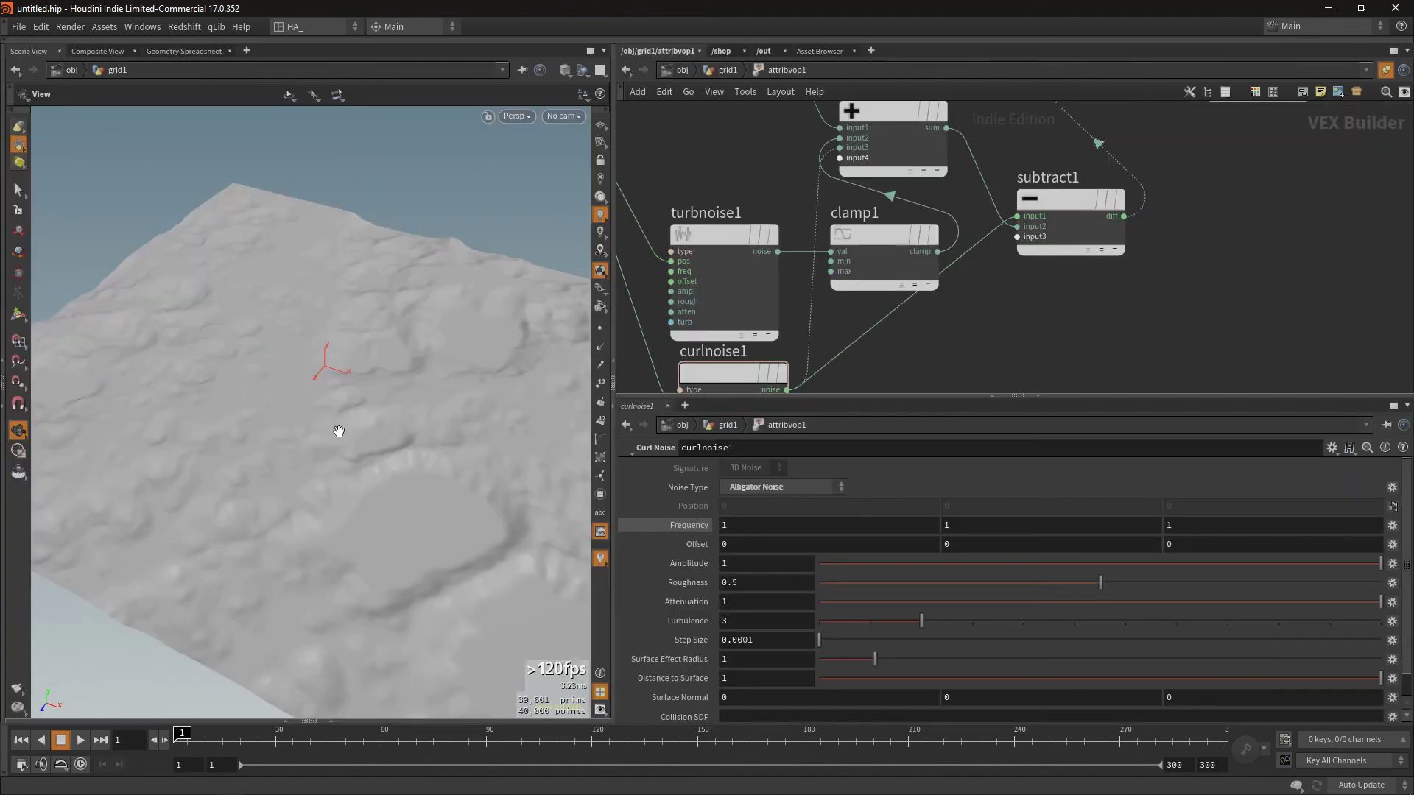